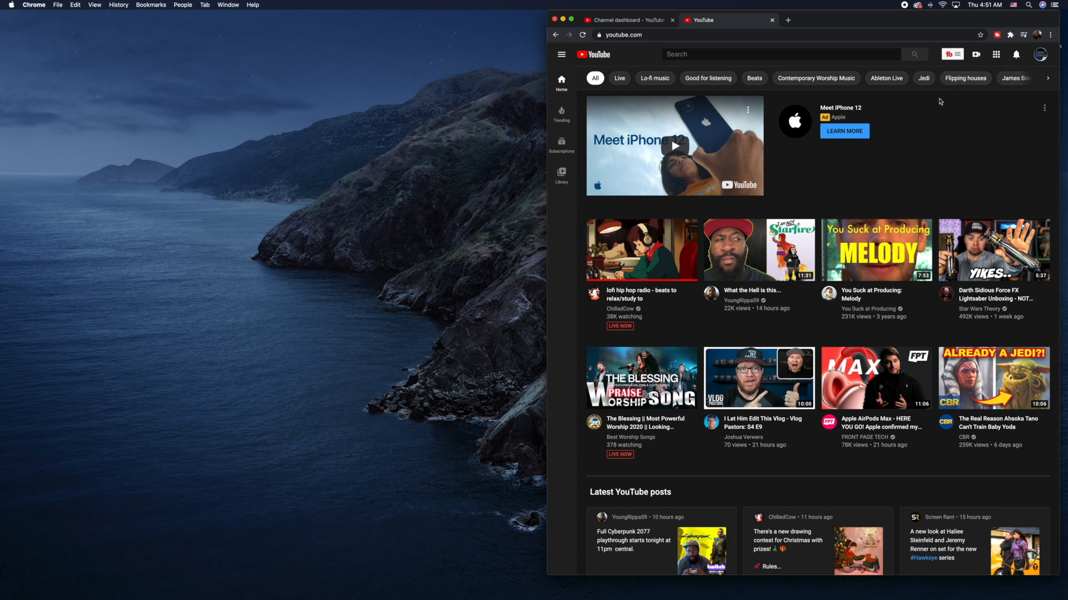
{"action": "left_click", "coordinate": [639, 20]}
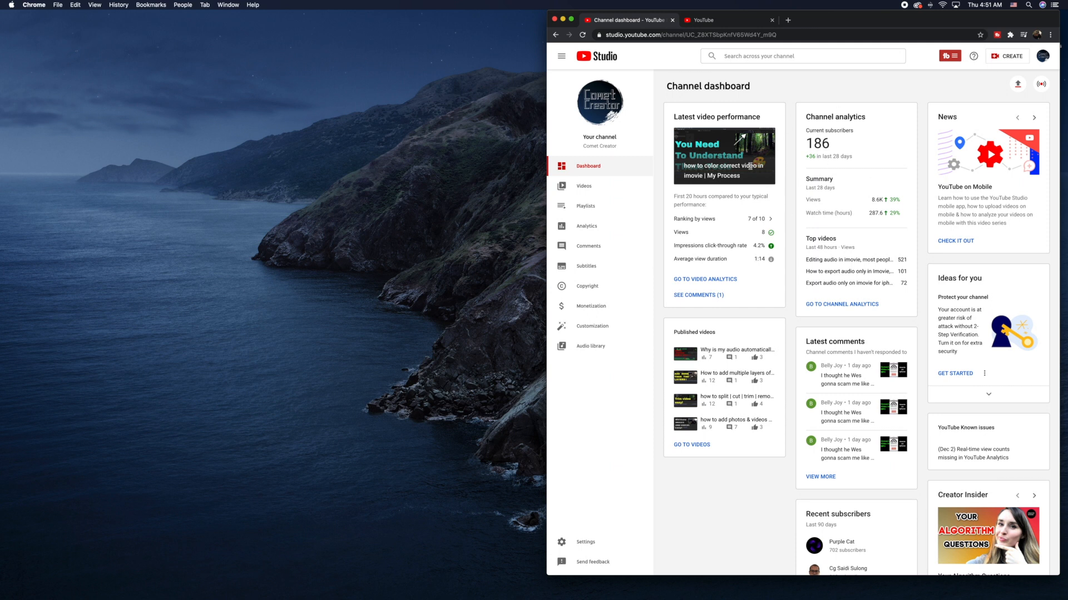
{"action": "left_click", "coordinate": [700, 18]}
{"action": "left_click", "coordinate": [1040, 55]}
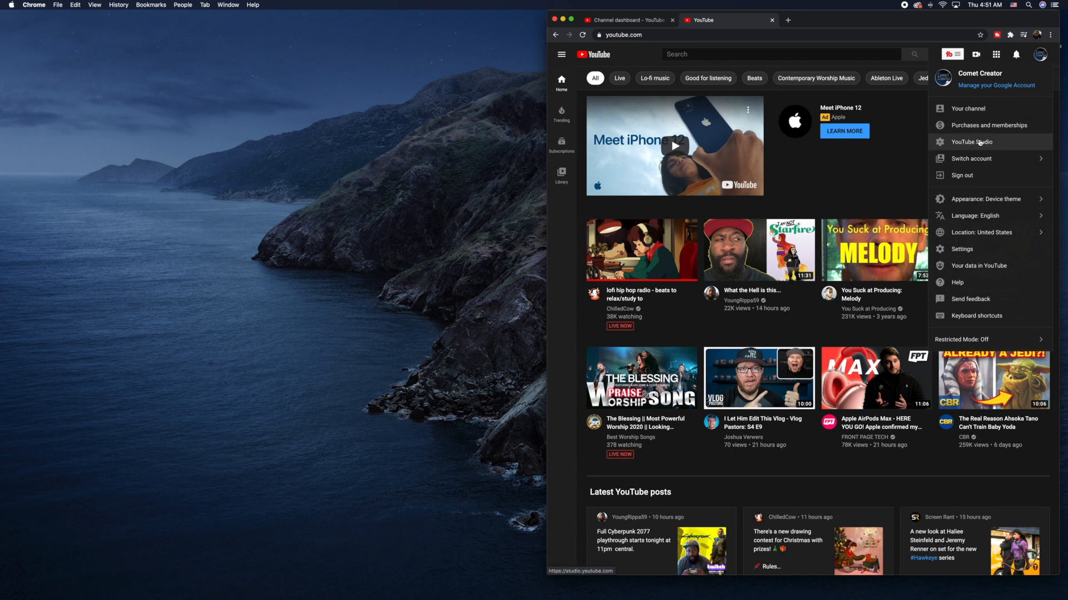
{"action": "left_click", "coordinate": [637, 23]}
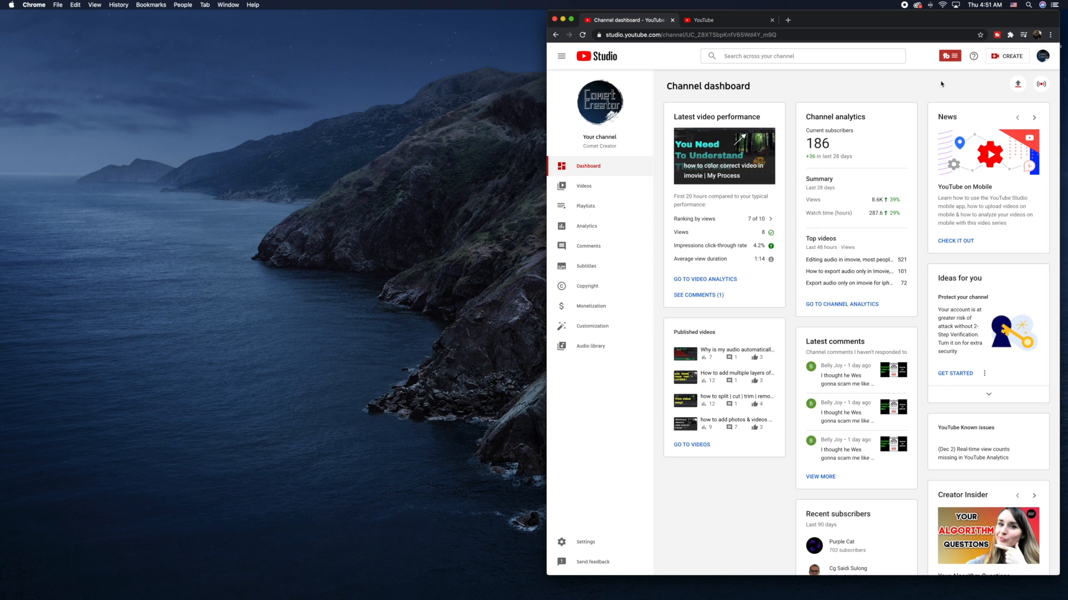
{"action": "left_click", "coordinate": [712, 21]}
{"action": "left_click", "coordinate": [1038, 55]}
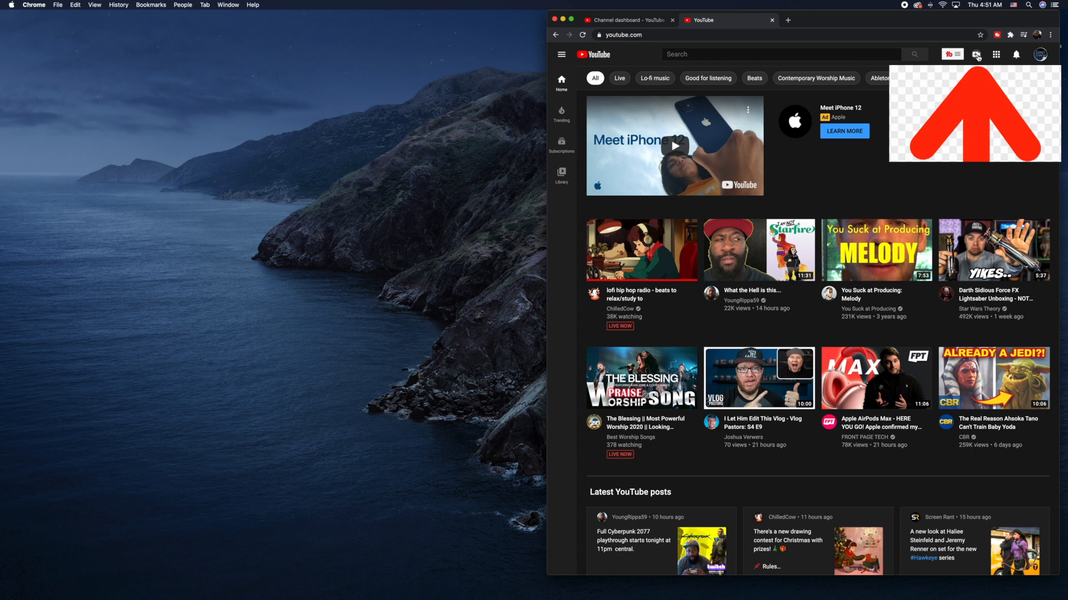
{"action": "left_click", "coordinate": [976, 55]}
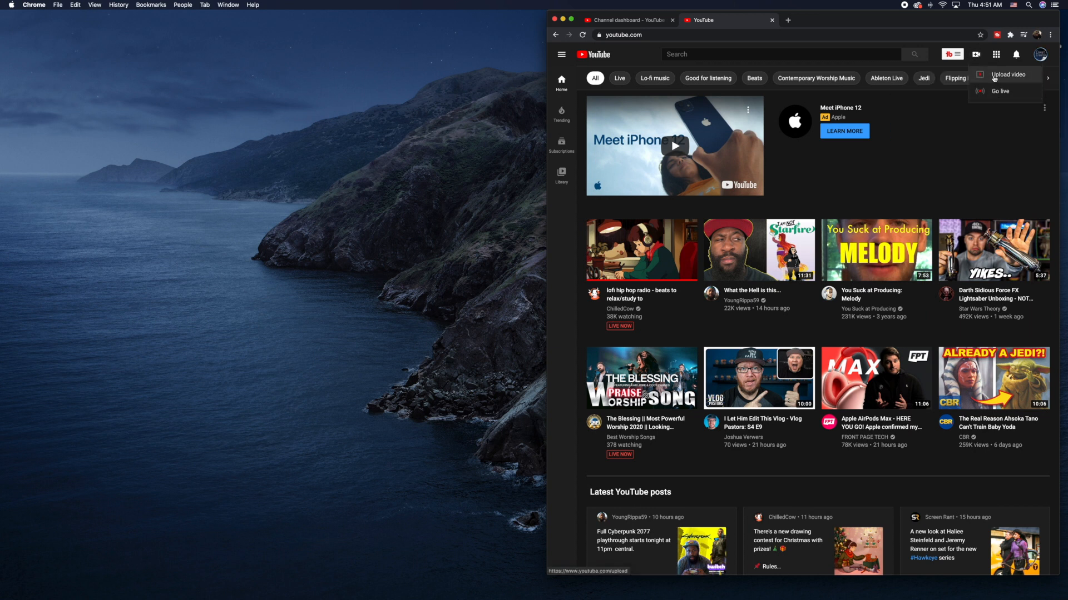
Start a new video upload from the YouTube Studio channel dashboard.
{"action": "left_click", "coordinate": [624, 21]}
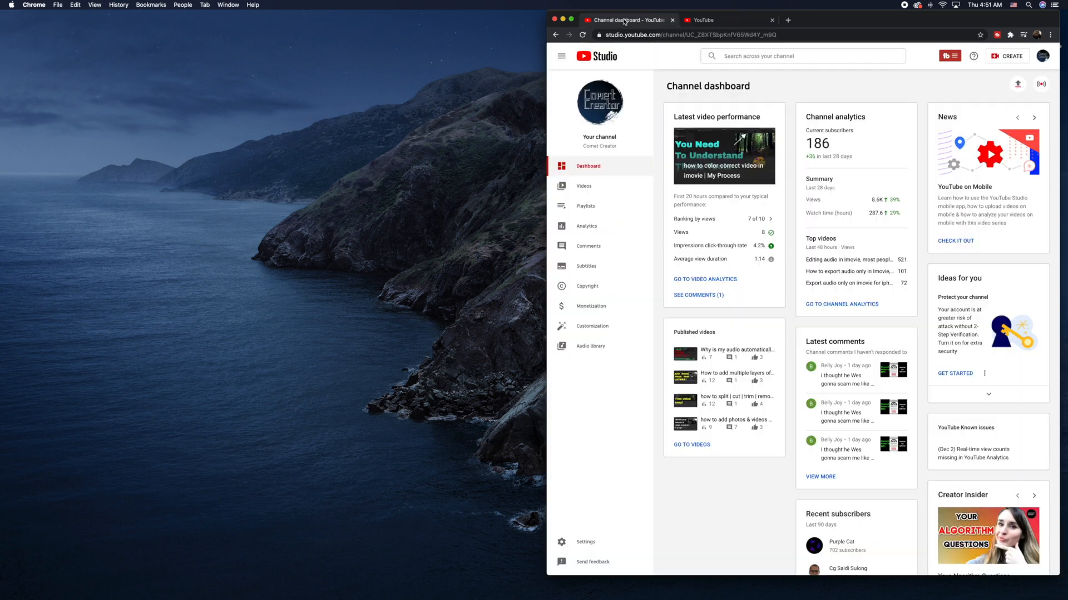
{"action": "left_click", "coordinate": [1005, 58]}
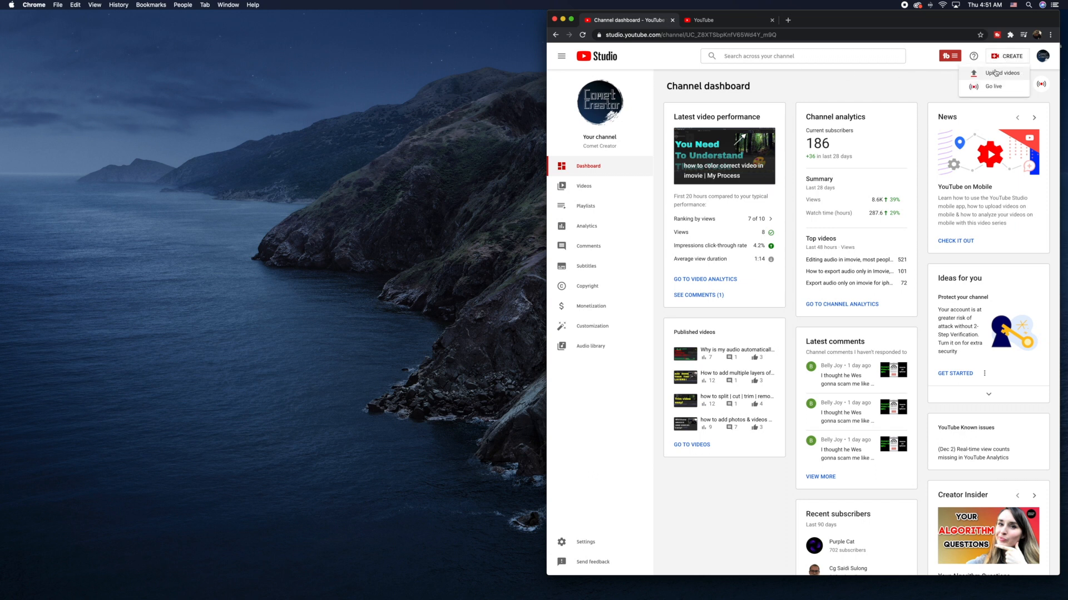
{"action": "left_click", "coordinate": [993, 74]}
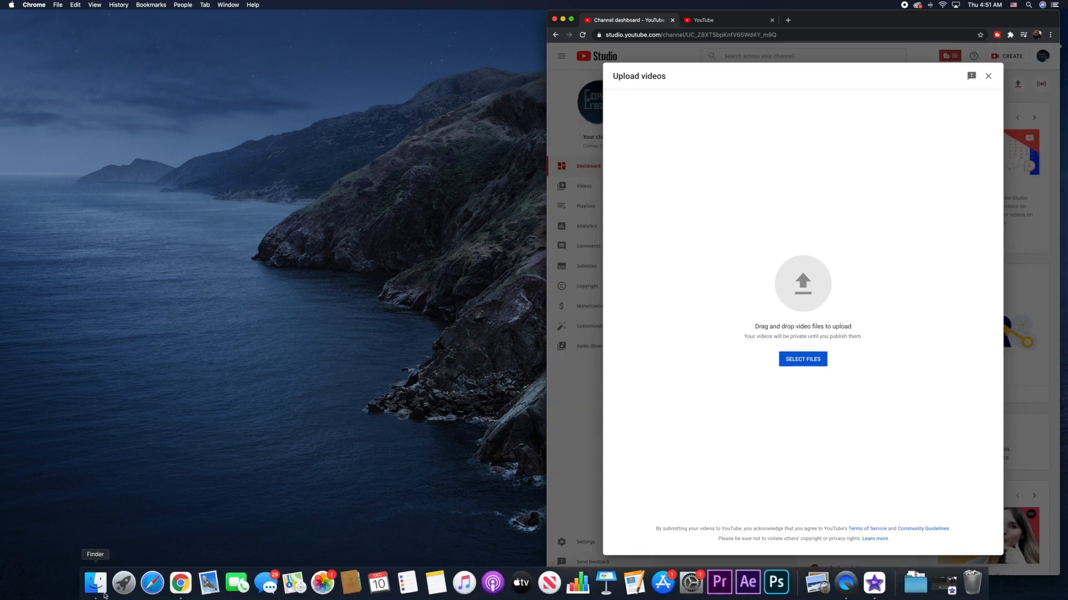
Switch to Finder, add "How to add photo over video in imovie.mov" from Recents to the upload, and put the Finder window away.
{"action": "left_click", "coordinate": [95, 589]}
{"action": "left_click_drag", "start_coordinate": [665, 80], "coordinate": [233, 68]}
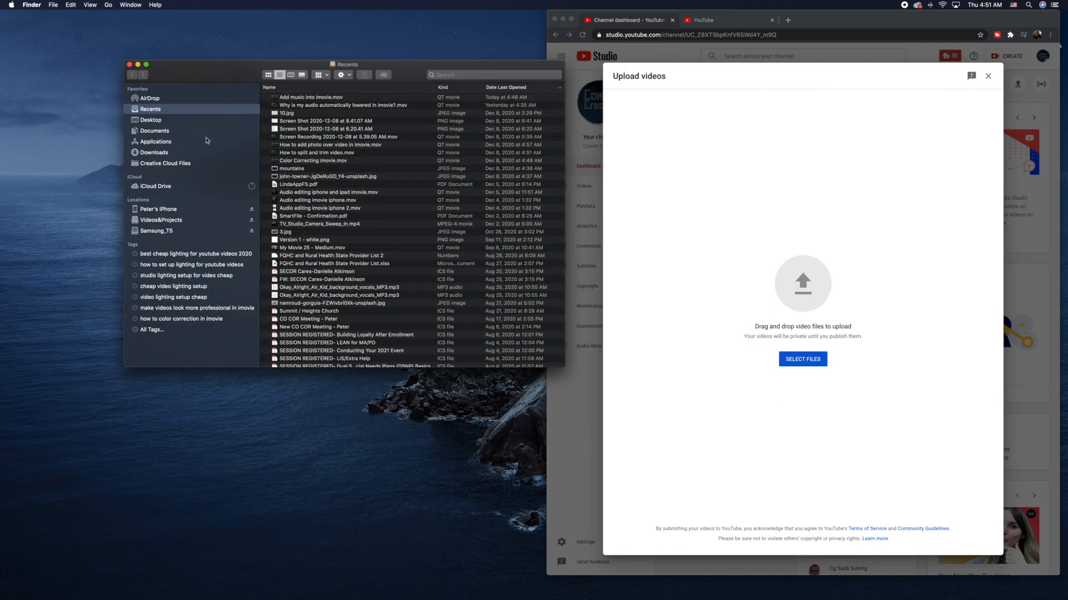
{"action": "left_click", "coordinate": [304, 146]}
{"action": "left_click_drag", "start_coordinate": [291, 147], "coordinate": [798, 281]}
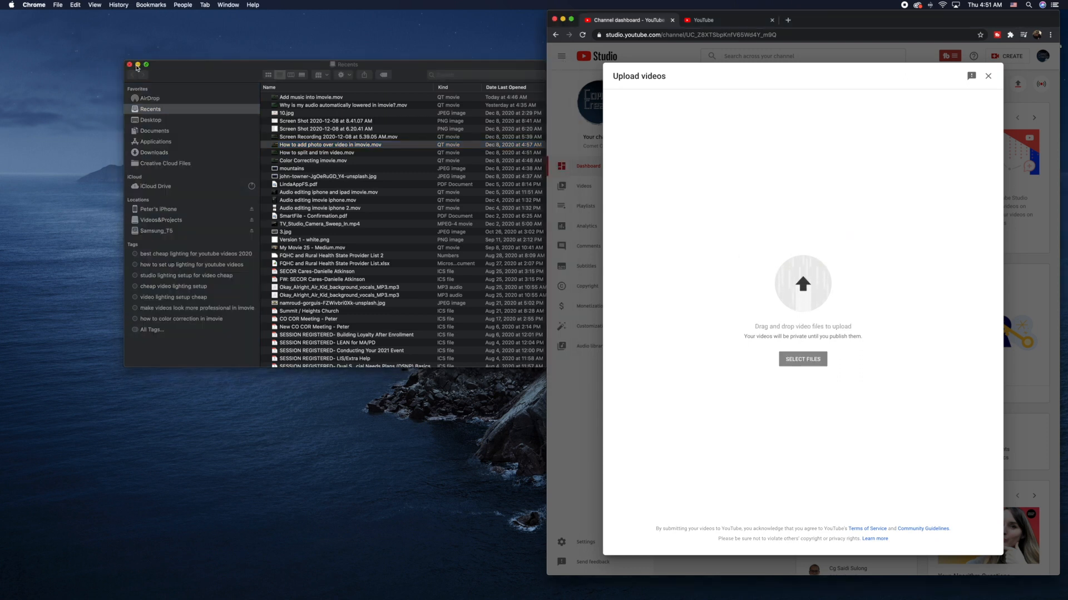
{"action": "left_click", "coordinate": [138, 64]}
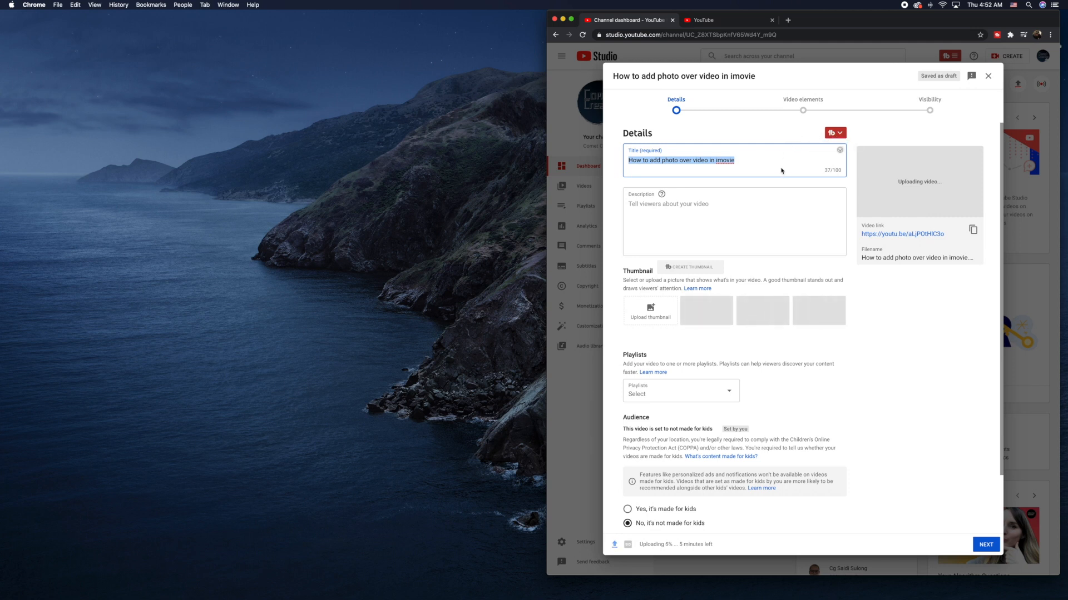
{"action": "scroll", "coordinate": [782, 170], "scroll_direction": "down", "scroll_amount": 1}
{"action": "scroll", "coordinate": [782, 170], "scroll_direction": "up", "scroll_amount": 1}
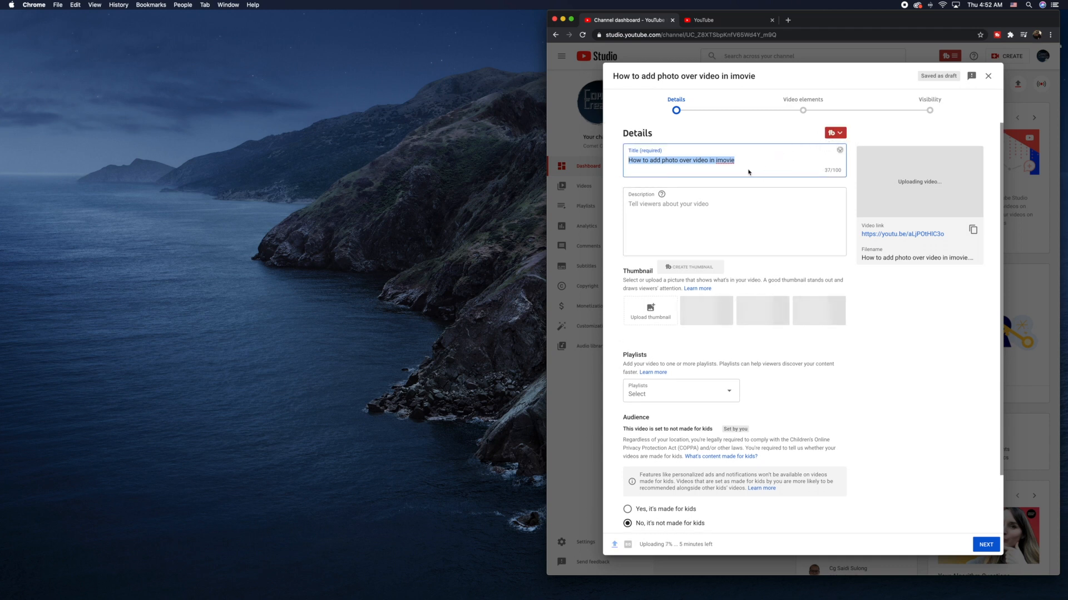
{"action": "left_click", "coordinate": [745, 162]}
{"action": "key", "text": "super+a"}
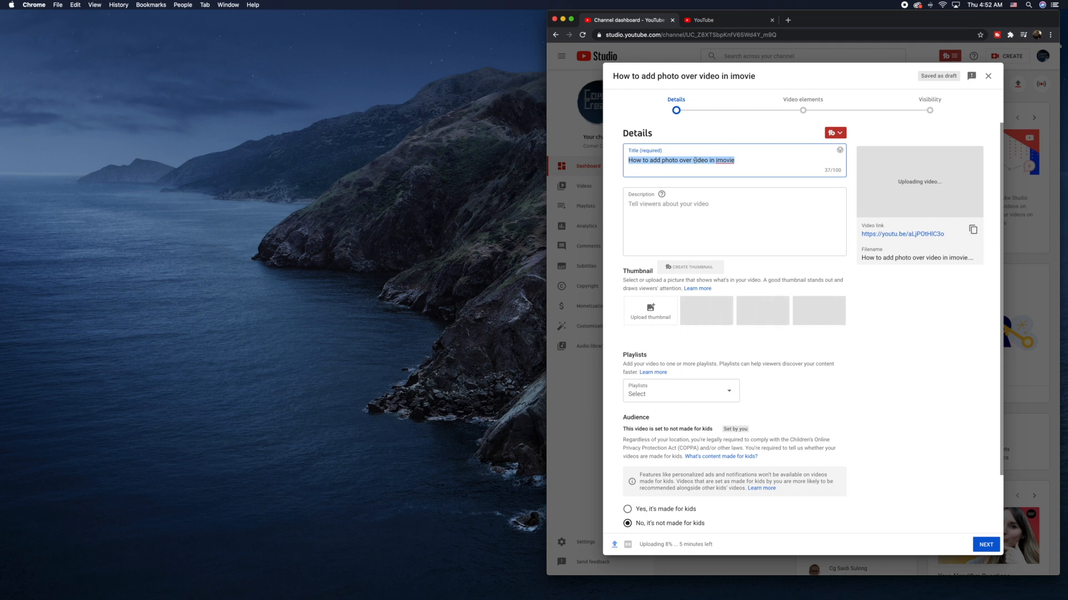
{"action": "left_click", "coordinate": [744, 160]}
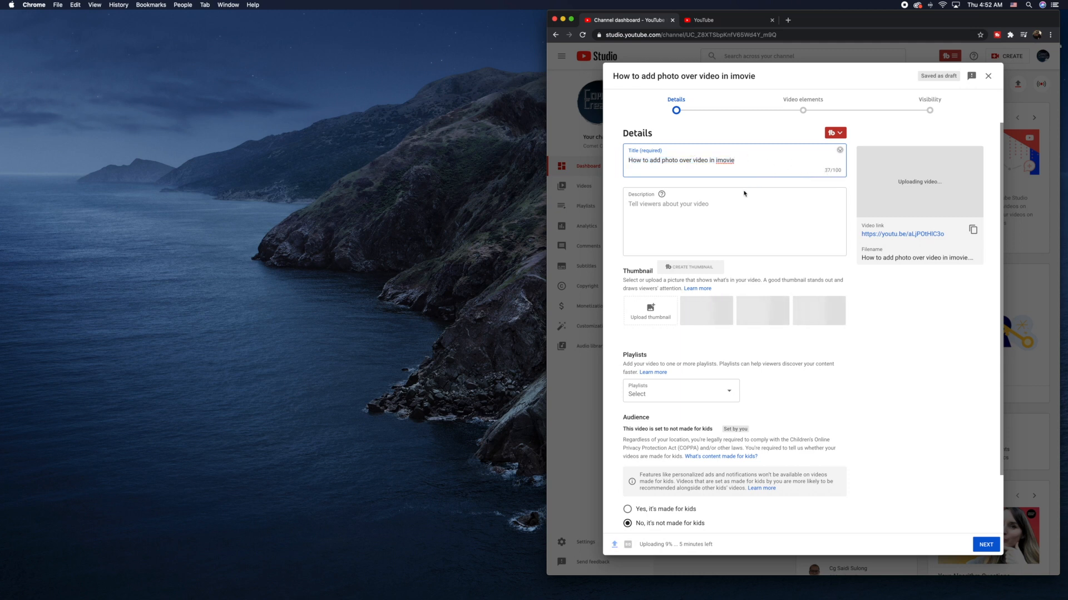
Enter "This video is about adding photos over your clips in imovie" as the video's description.
{"action": "left_click", "coordinate": [712, 204]}
{"action": "type", "text": "This video is about adding"}
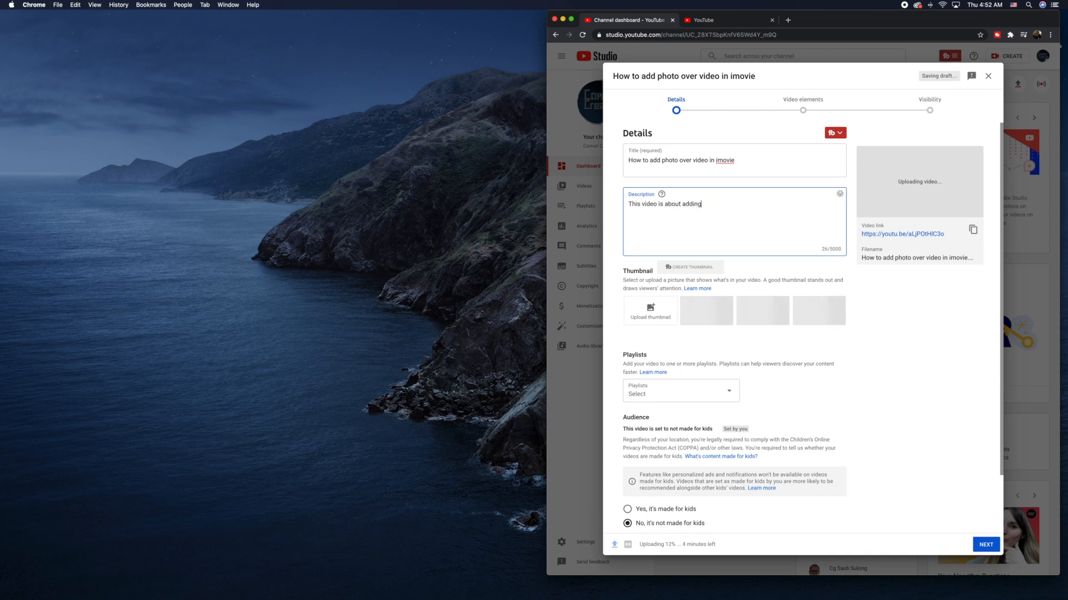
{"action": "type", "text": " photos over your cli"}
{"action": "type", "text": "ps in im"}
{"action": "type", "text": "mov"}
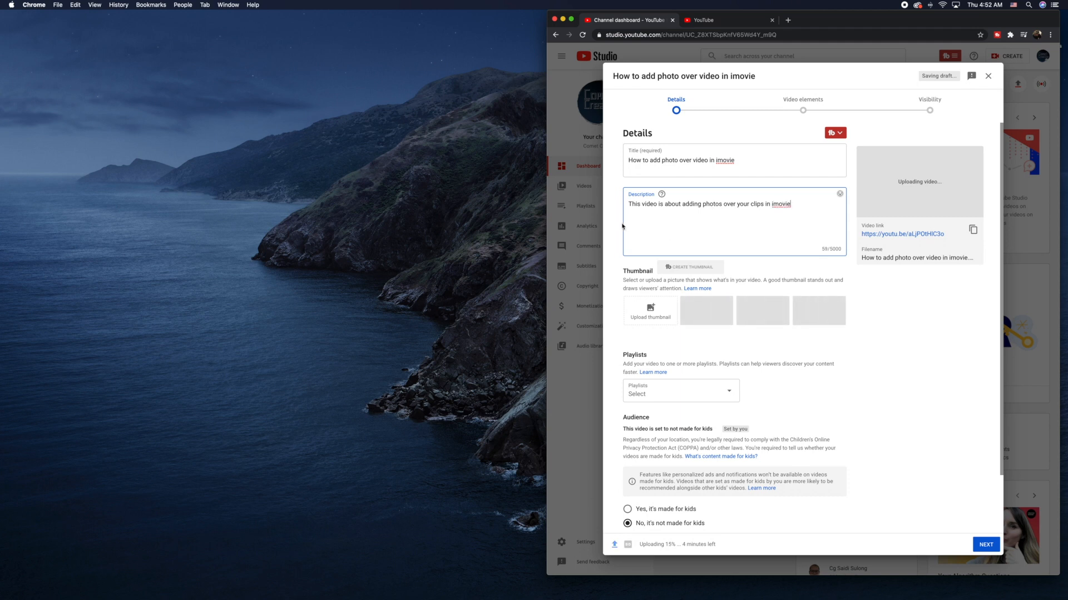
{"action": "left_click", "coordinate": [620, 230]}
Check which existing playlists the video could be added to, without choosing one.
{"action": "scroll", "coordinate": [632, 238], "scroll_direction": "down", "scroll_amount": 1}
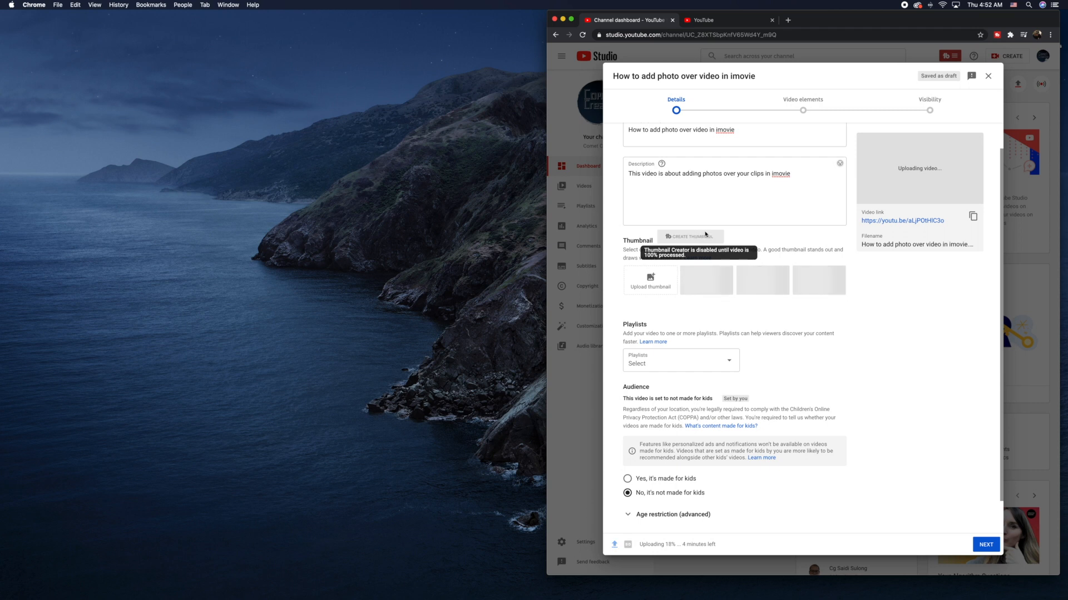
{"action": "scroll", "coordinate": [698, 222], "scroll_direction": "down", "scroll_amount": 1}
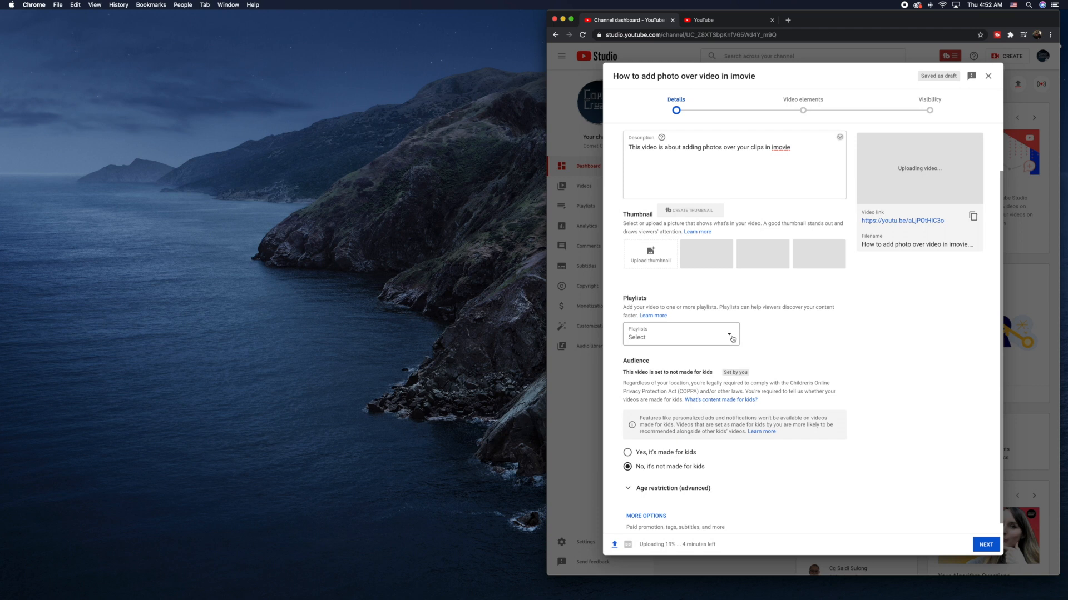
{"action": "left_click", "coordinate": [676, 334]}
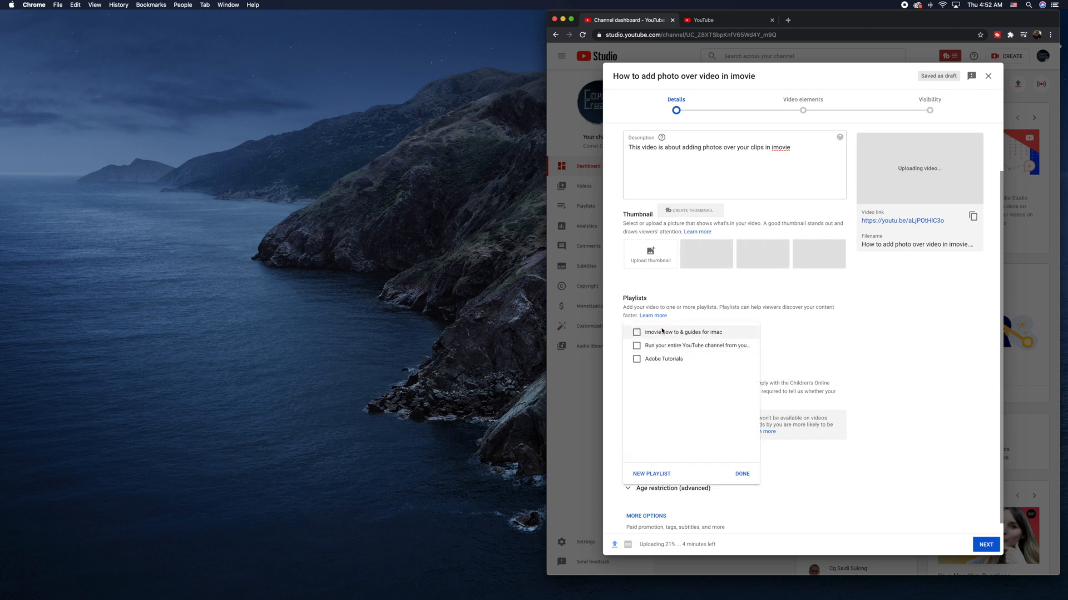
{"action": "left_click", "coordinate": [764, 342]}
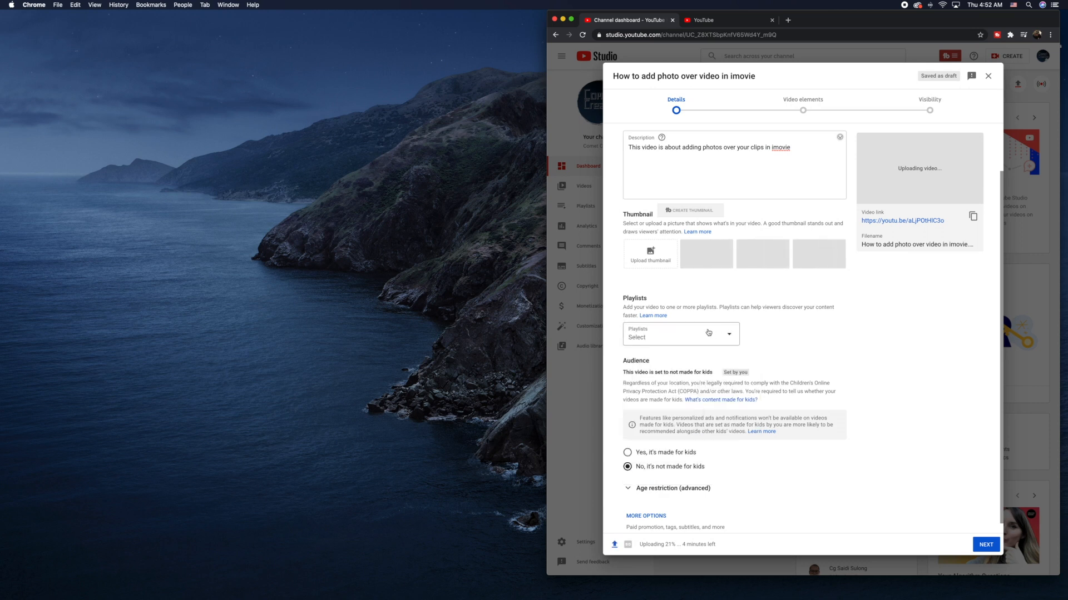
Expand the additional video options and place the cursor in the empty Tags field below the paid promotion section.
{"action": "scroll", "coordinate": [709, 333], "scroll_direction": "down", "scroll_amount": 1}
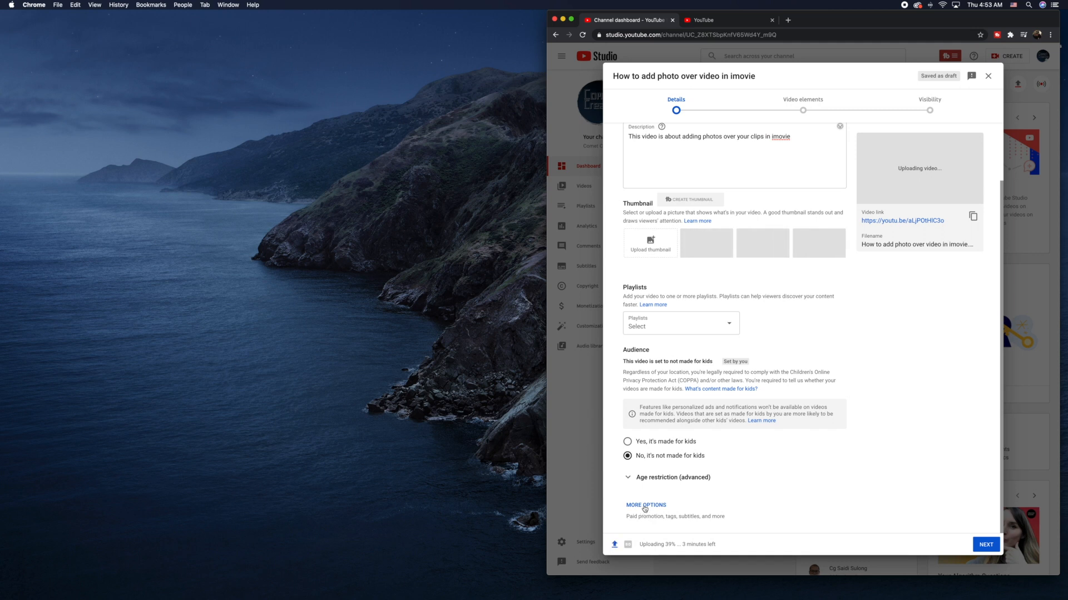
{"action": "left_click", "coordinate": [644, 507]}
{"action": "scroll", "coordinate": [686, 444], "scroll_direction": "down", "scroll_amount": 2}
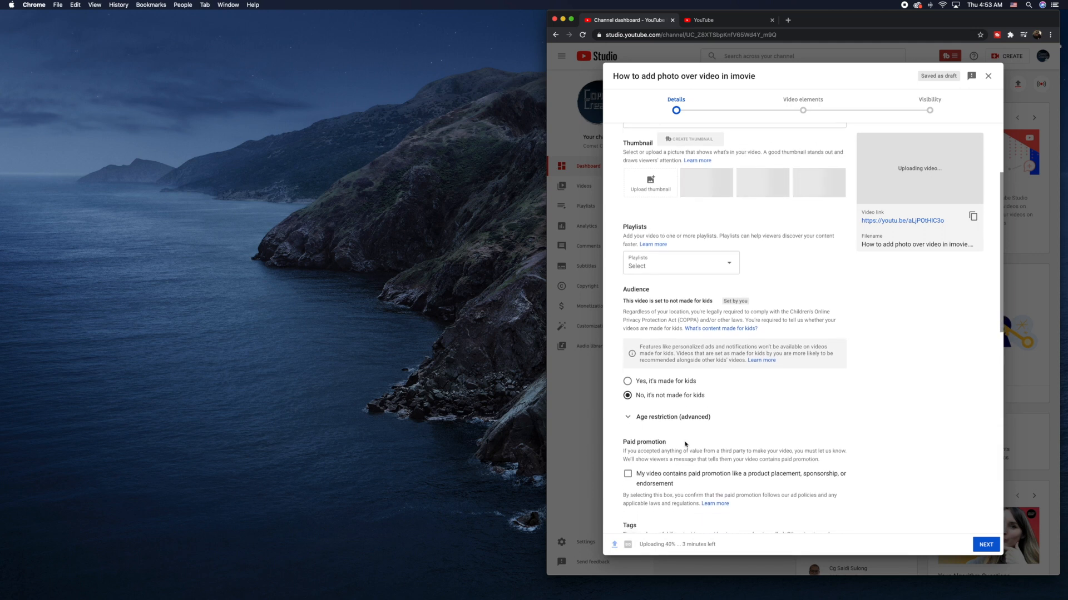
{"action": "scroll", "coordinate": [685, 445], "scroll_direction": "down", "scroll_amount": 2}
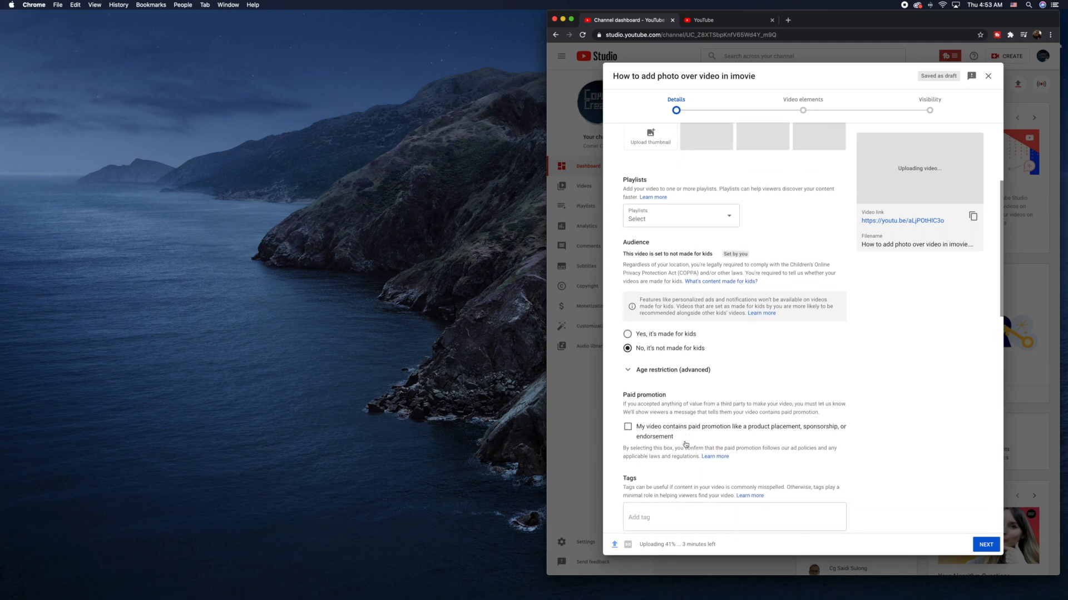
{"action": "scroll", "coordinate": [686, 445], "scroll_direction": "down", "scroll_amount": 1}
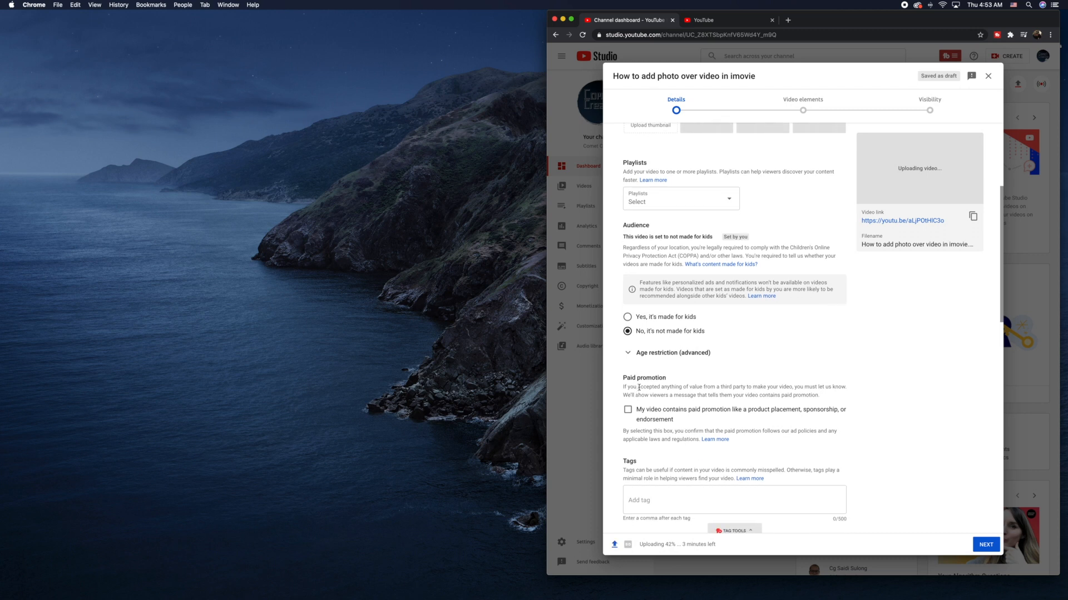
{"action": "scroll", "coordinate": [638, 388], "scroll_direction": "down", "scroll_amount": 1}
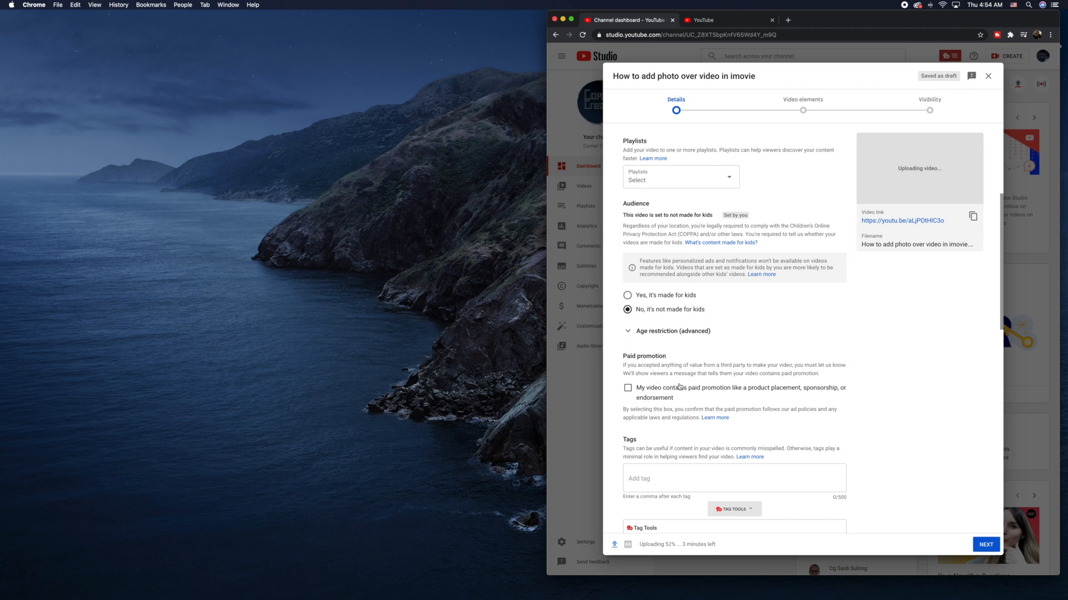
{"action": "scroll", "coordinate": [645, 394], "scroll_direction": "down", "scroll_amount": 2}
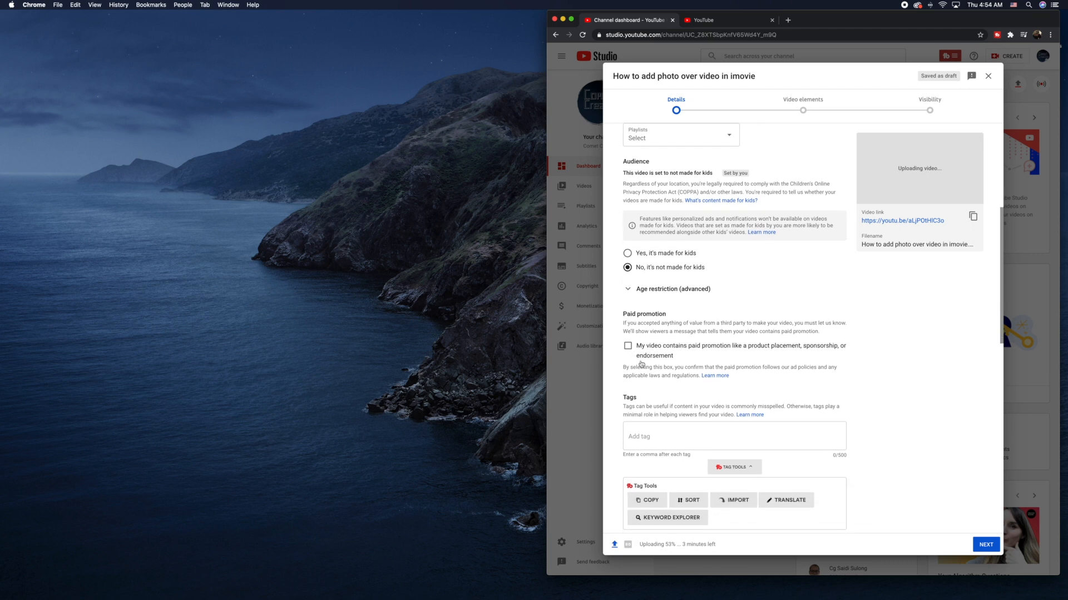
{"action": "scroll", "coordinate": [638, 401], "scroll_direction": "down", "scroll_amount": 1}
{"action": "left_click", "coordinate": [659, 412]}
Explore the keyword "how to add photos on your video in imovie" in Keyword Explorer and show its weighted score.
{"action": "scroll", "coordinate": [655, 404], "scroll_direction": "down", "scroll_amount": 3}
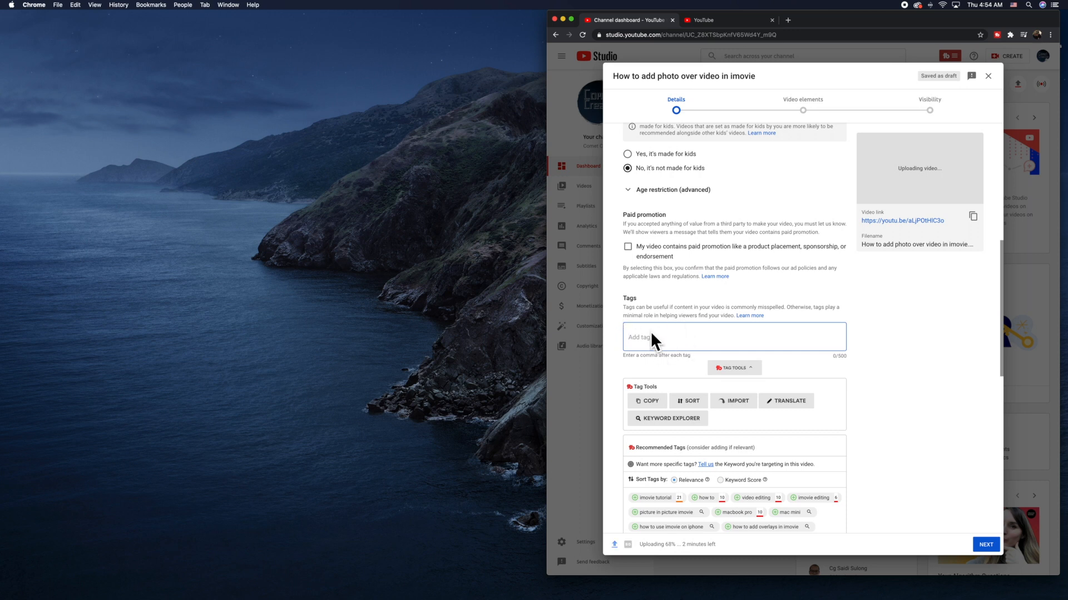
{"action": "scroll", "coordinate": [682, 326], "scroll_direction": "down", "scroll_amount": 1}
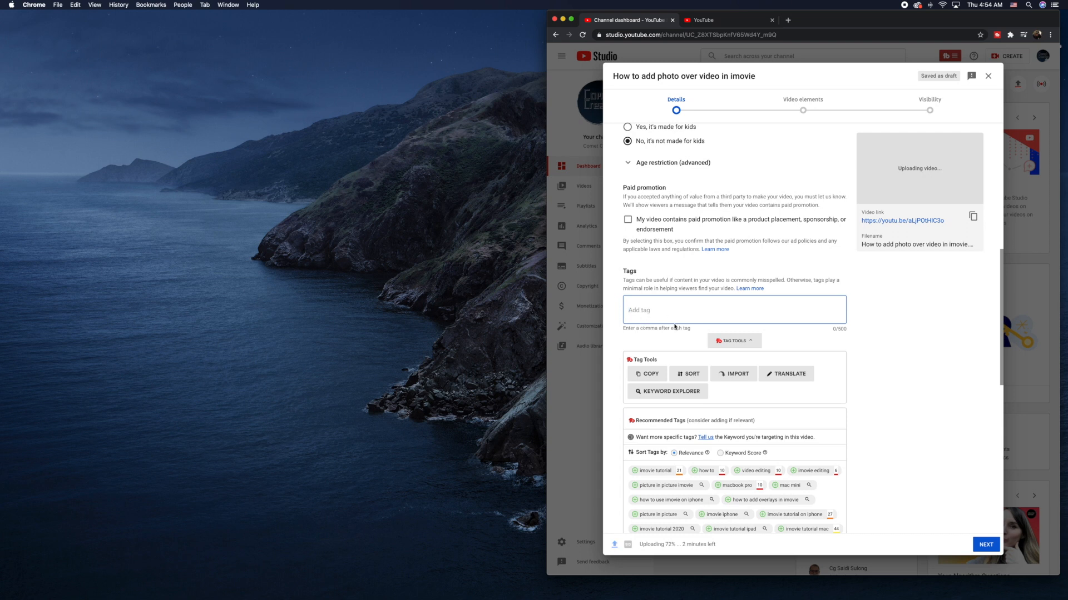
{"action": "scroll", "coordinate": [654, 315], "scroll_direction": "down", "scroll_amount": 2}
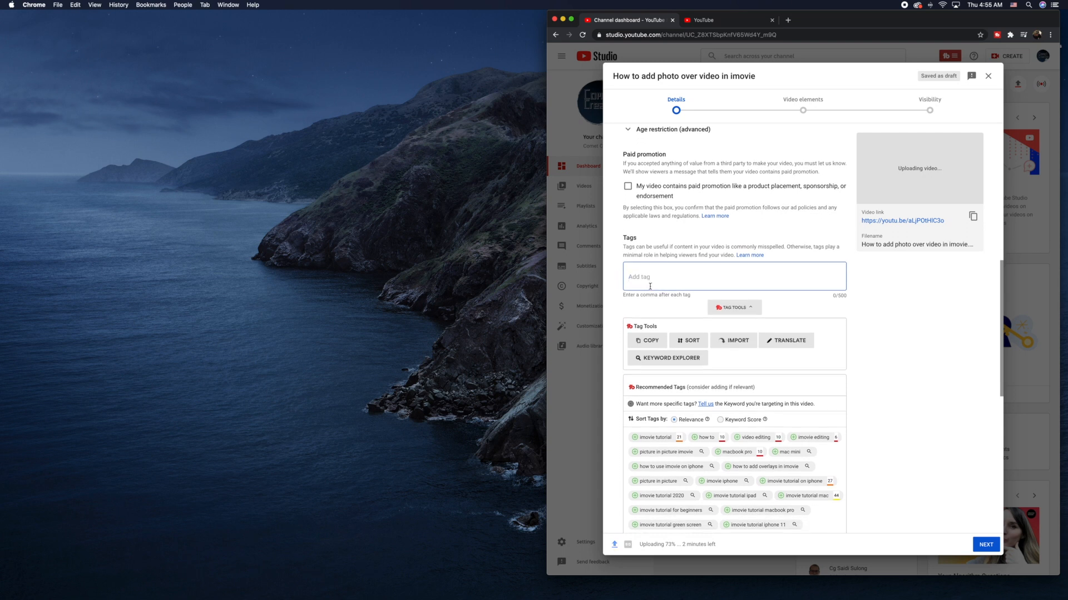
{"action": "scroll", "coordinate": [664, 272], "scroll_direction": "down", "scroll_amount": 1}
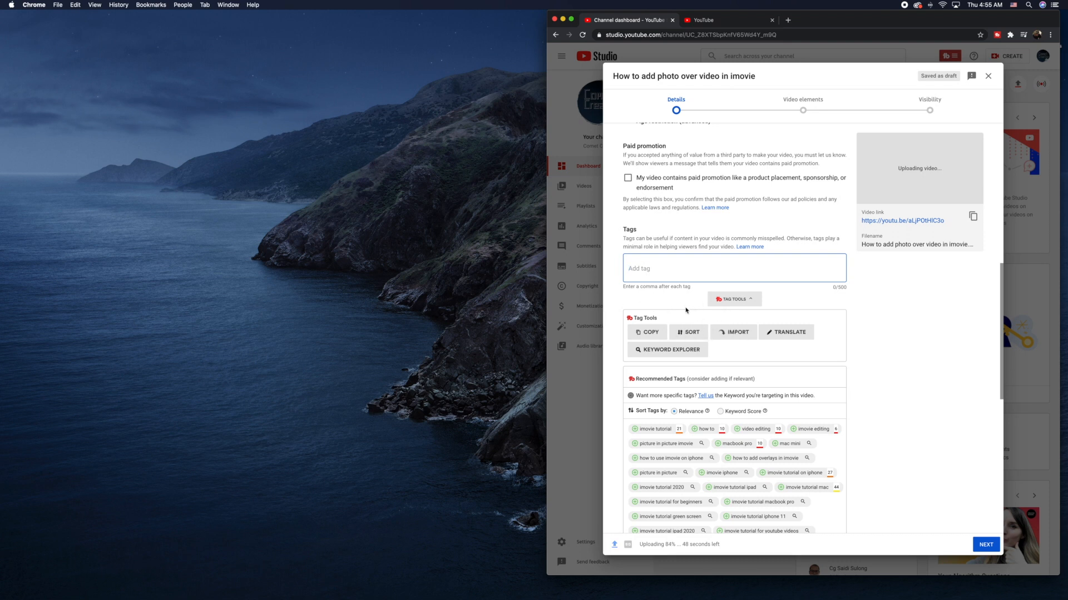
{"action": "left_click", "coordinate": [663, 354]}
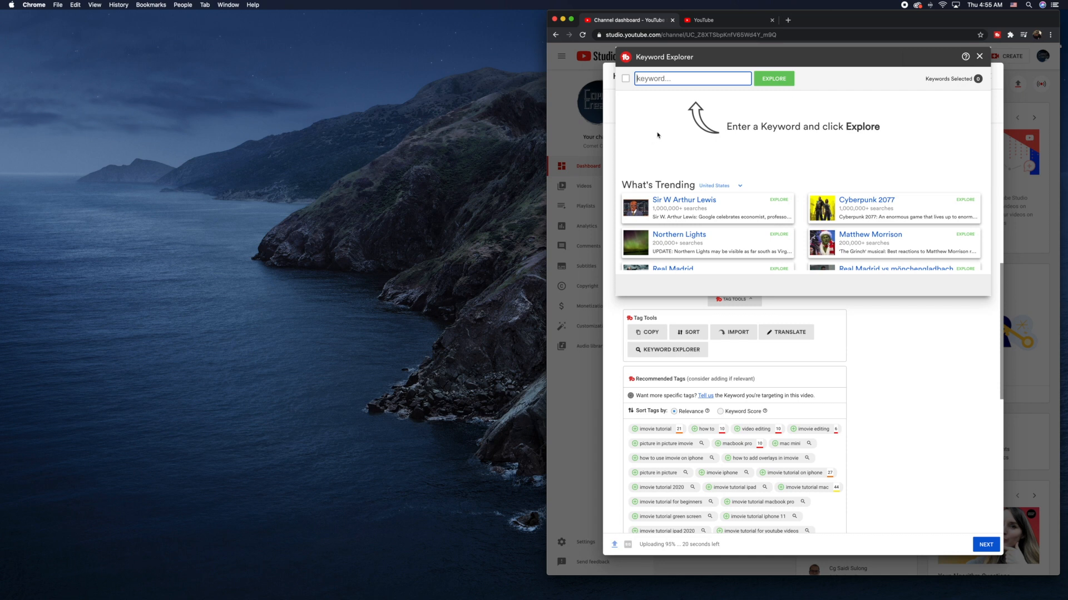
{"action": "type", "text": "how to add phot"}
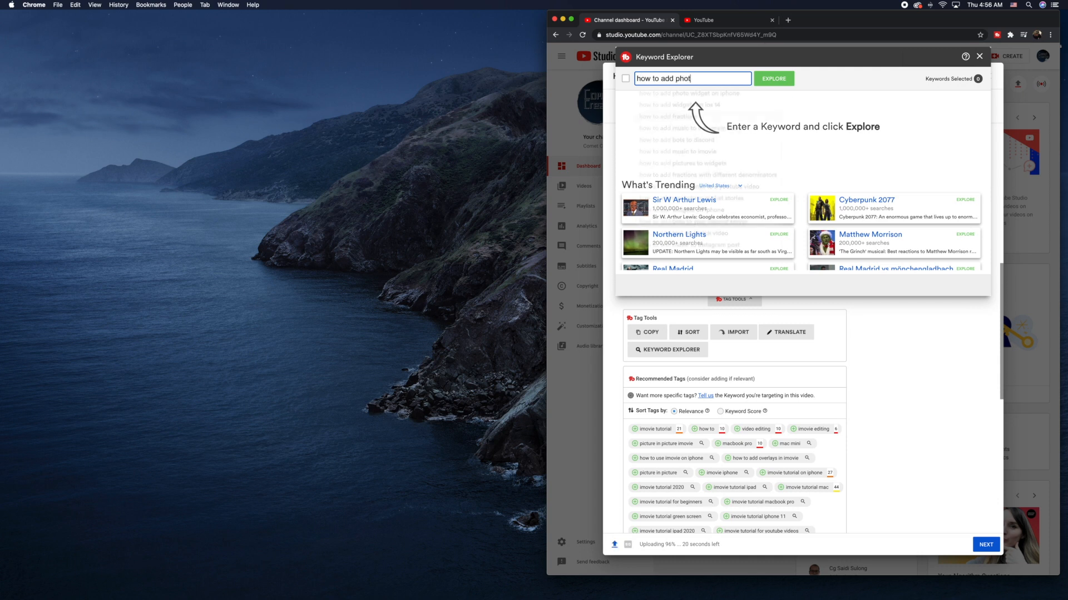
{"action": "type", "text": "os on your video in imovie"}
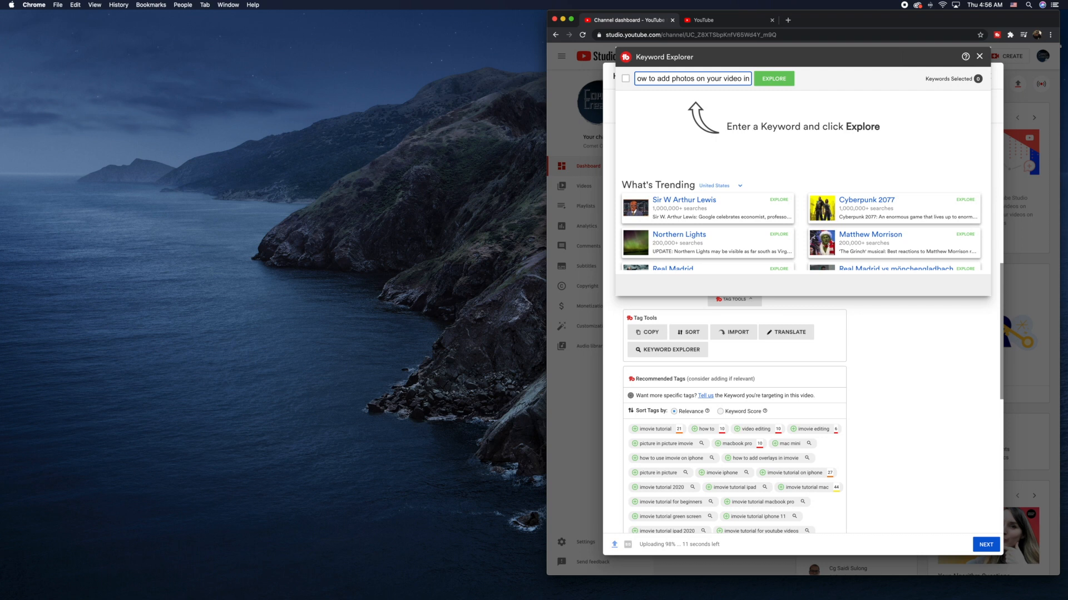
{"action": "key", "text": "Return"}
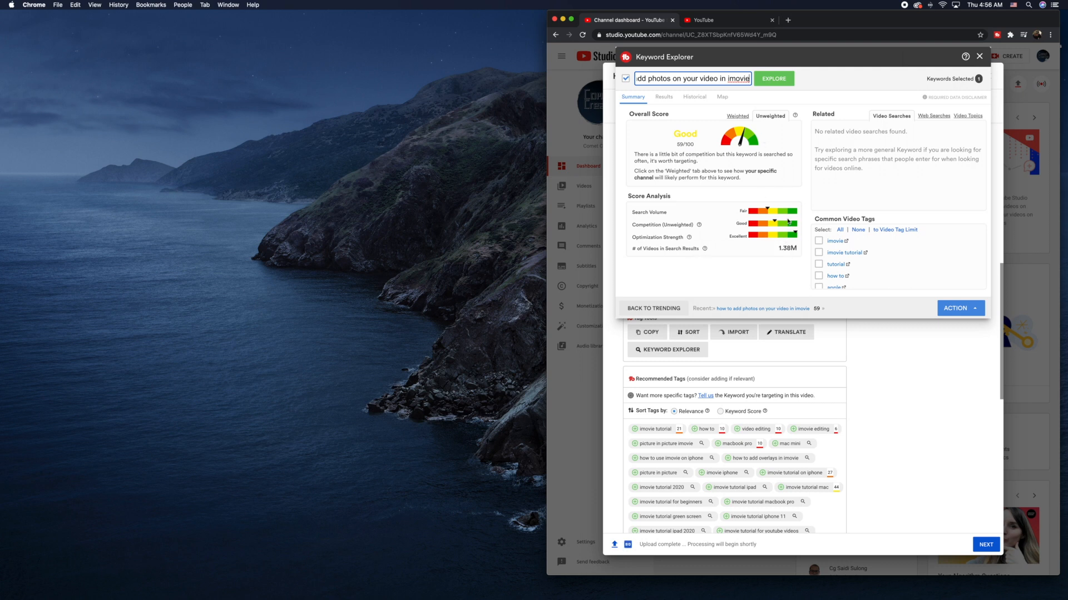
{"action": "left_click", "coordinate": [738, 119]}
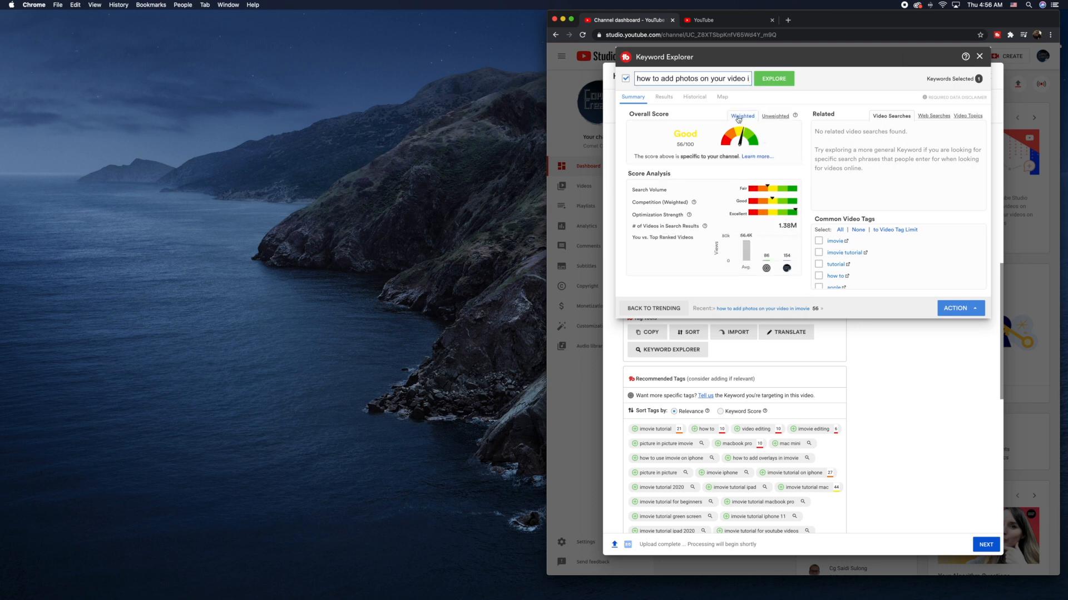
Review the keyword's unweighted score, results, historical and map views, and its related video searches, web searches and video topics.
{"action": "left_click", "coordinate": [769, 121]}
{"action": "left_click", "coordinate": [661, 98]}
{"action": "left_click", "coordinate": [693, 98]}
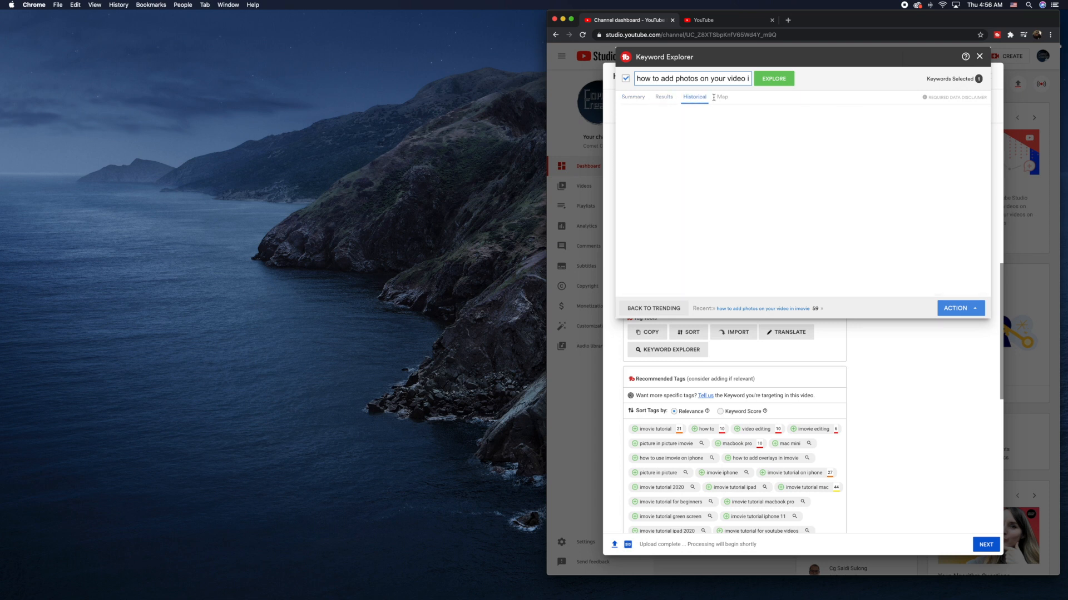
{"action": "left_click", "coordinate": [722, 98]}
{"action": "left_click", "coordinate": [639, 98]}
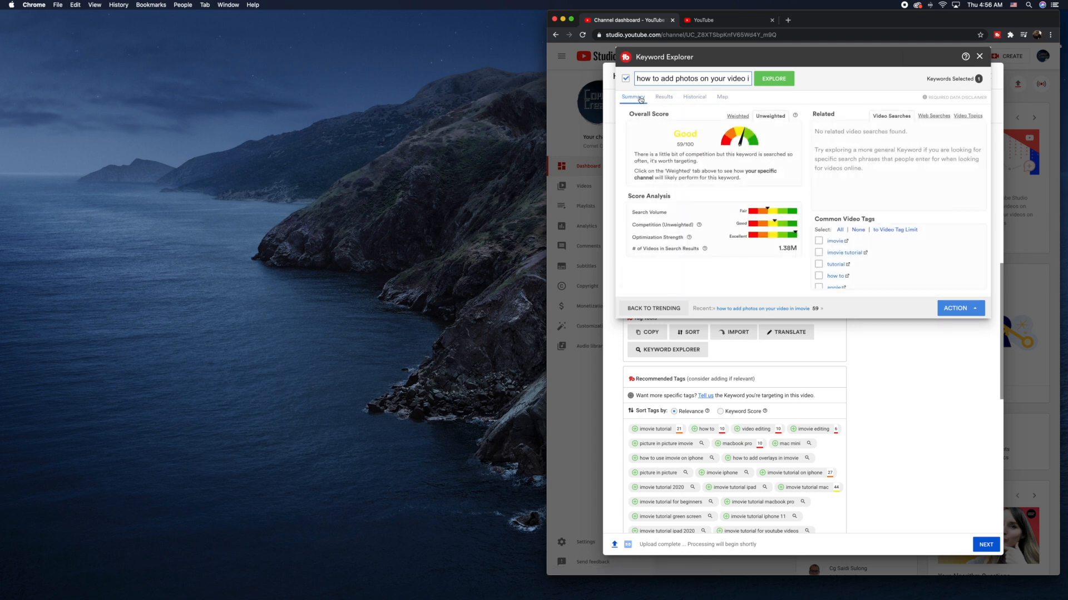
{"action": "left_click", "coordinate": [933, 118]}
{"action": "left_click", "coordinate": [957, 118]}
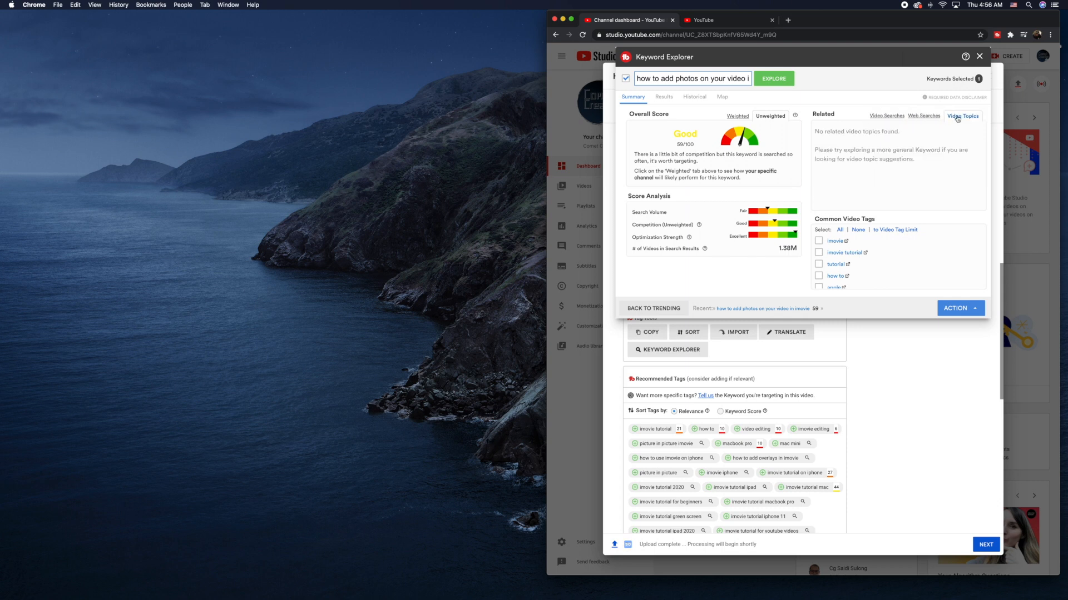
{"action": "left_click", "coordinate": [891, 116]}
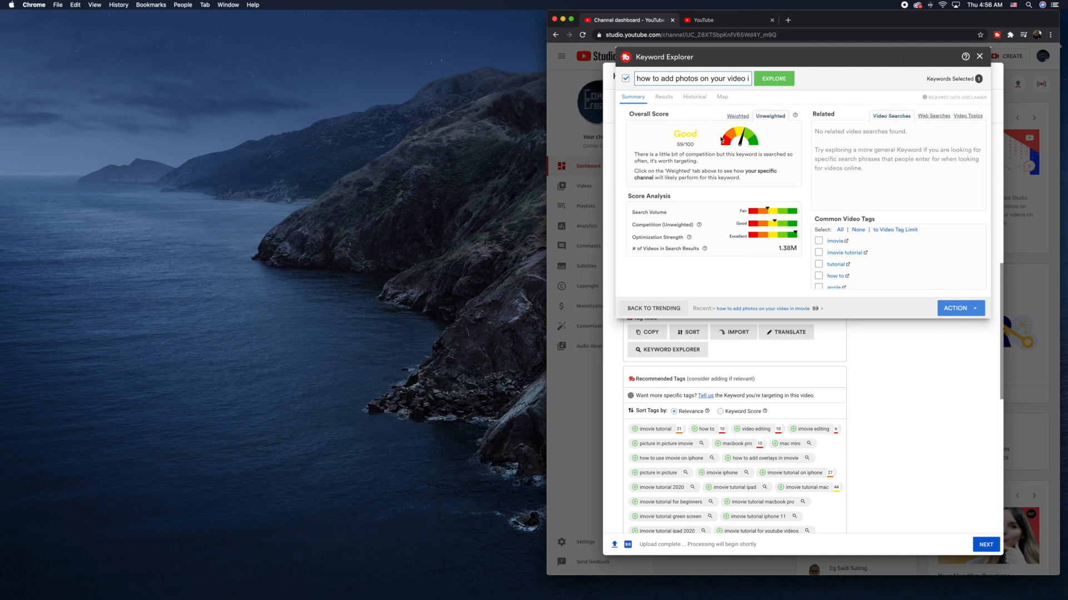
Copy the explored keyword to the clipboard and close Keyword Explorer to return to the video's tags.
{"action": "left_click", "coordinate": [972, 311]}
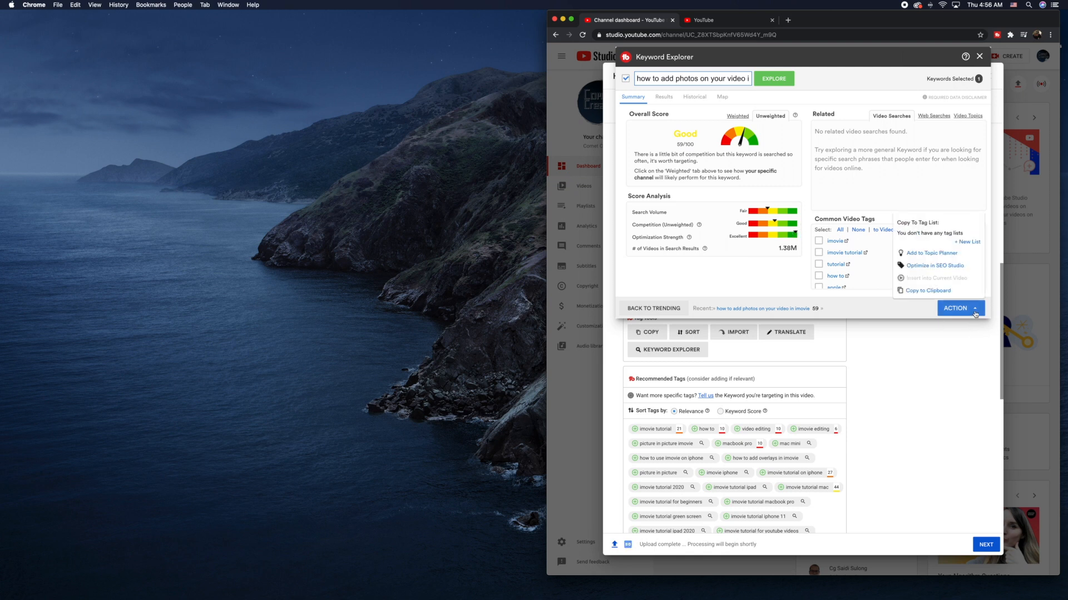
{"action": "left_click", "coordinate": [948, 291]}
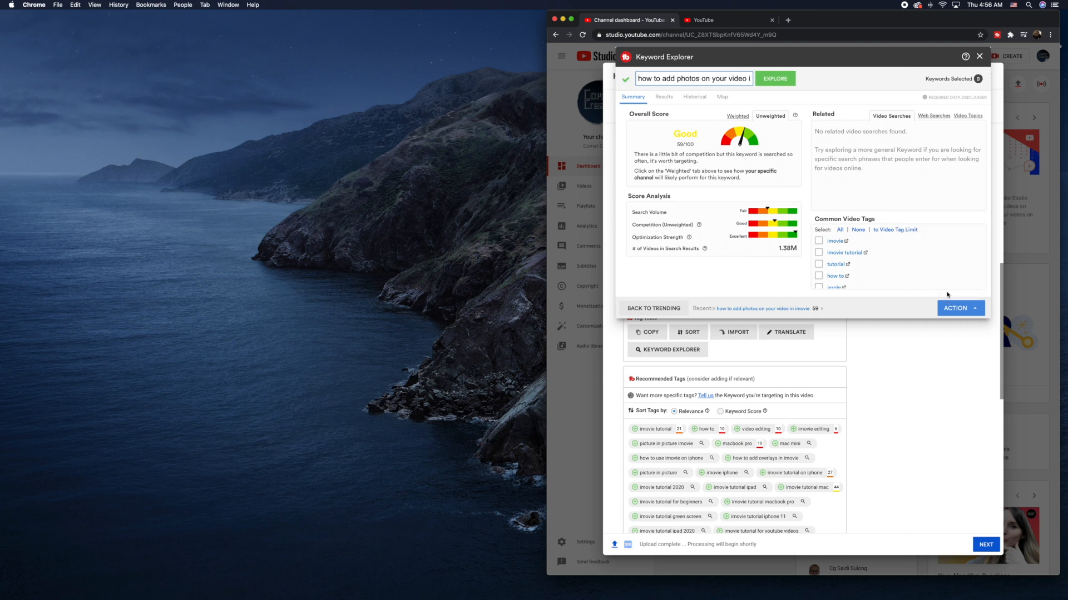
{"action": "left_click", "coordinate": [979, 57]}
{"action": "left_click", "coordinate": [674, 271]}
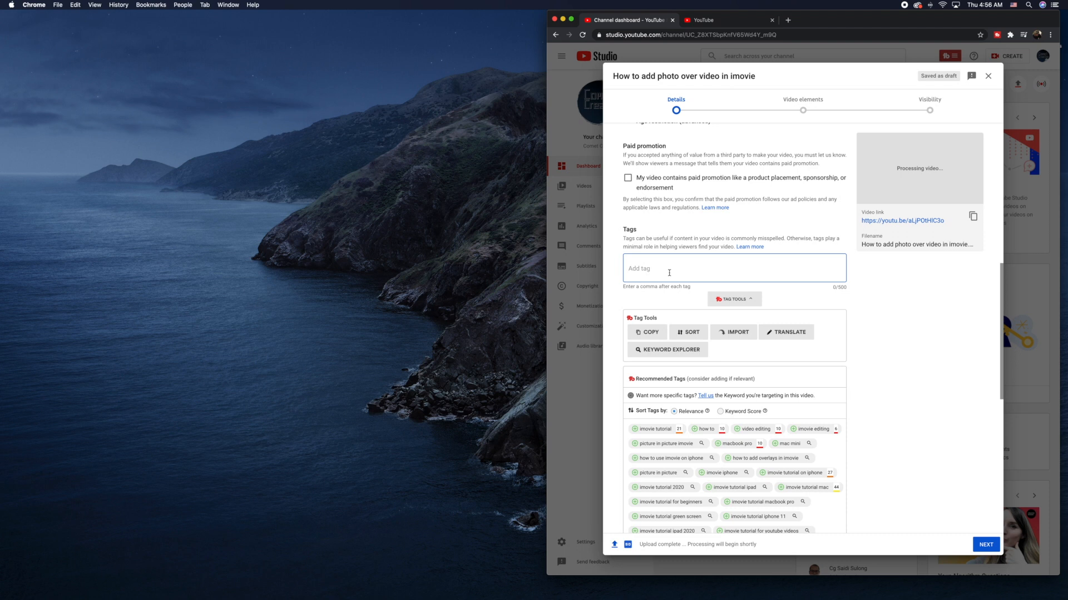
{"action": "left_click", "coordinate": [655, 351]}
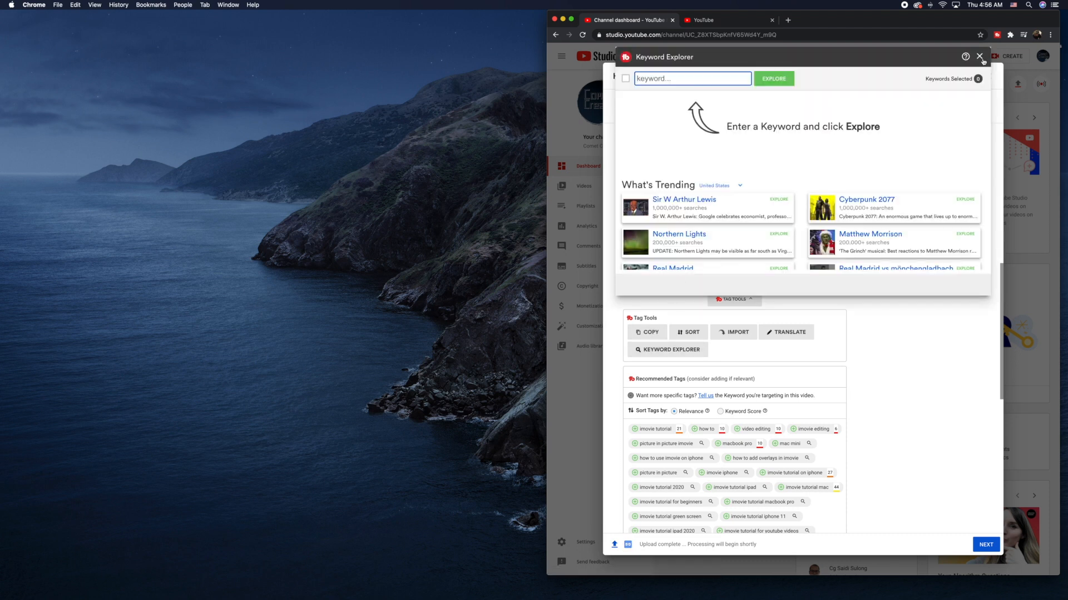
{"action": "left_click", "coordinate": [978, 57]}
Add the tag "how to add photos over your video in imovie" and remove it again.
{"action": "left_click", "coordinate": [667, 273]}
{"action": "type", "text": "how to"}
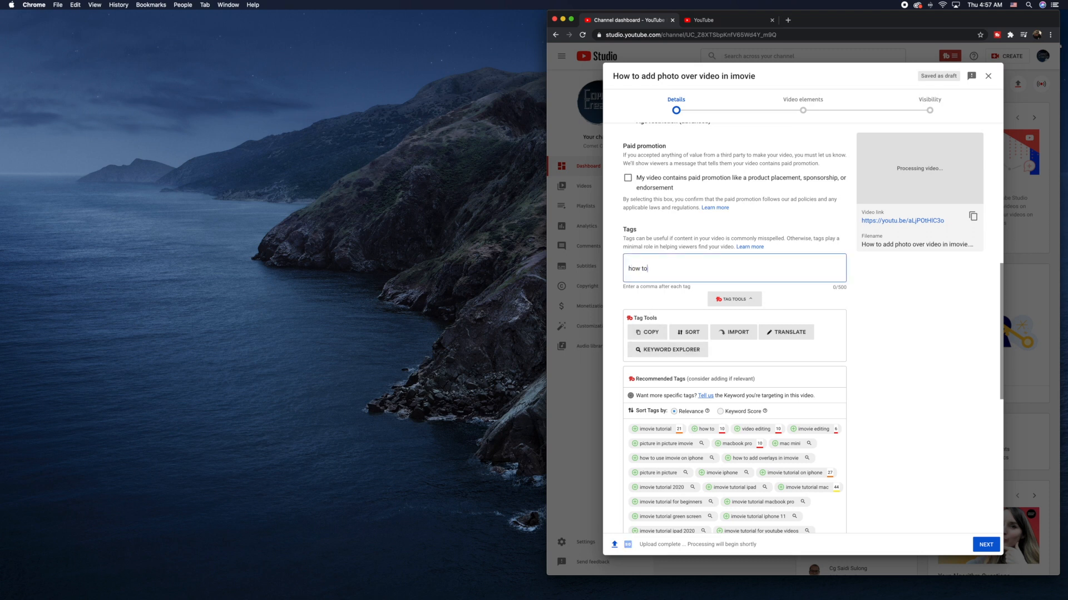
{"action": "type", "text": " add photos "}
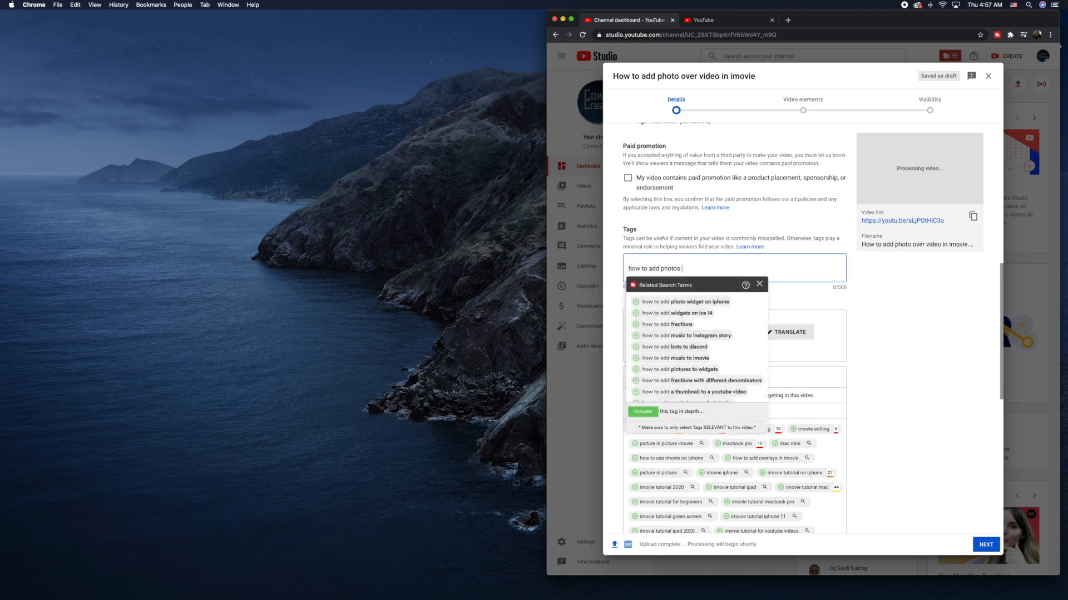
{"action": "type", "text": "over your "}
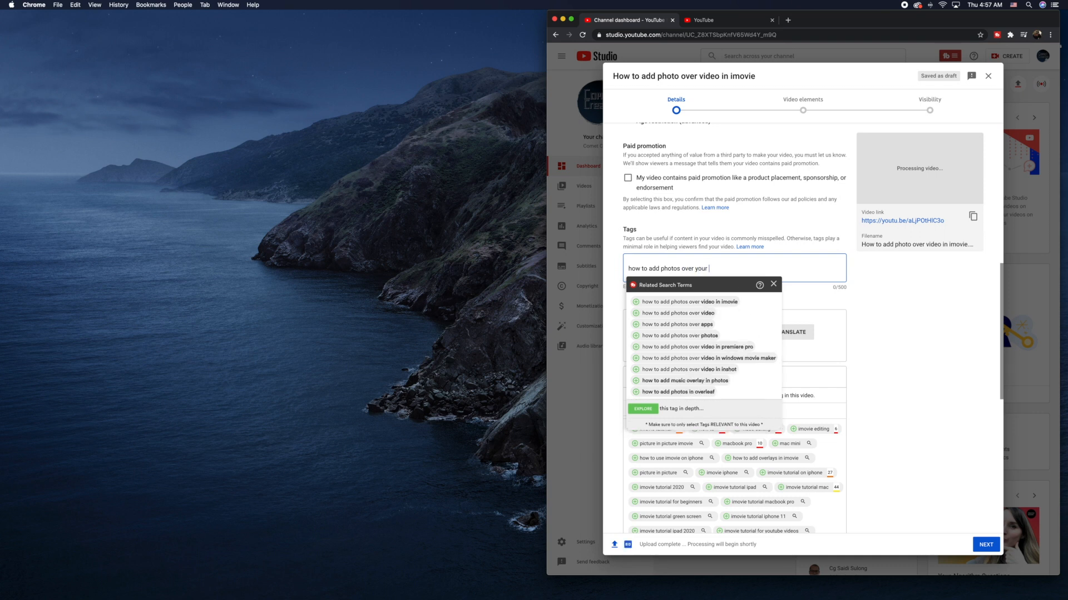
{"action": "type", "text": "video in imovie,"}
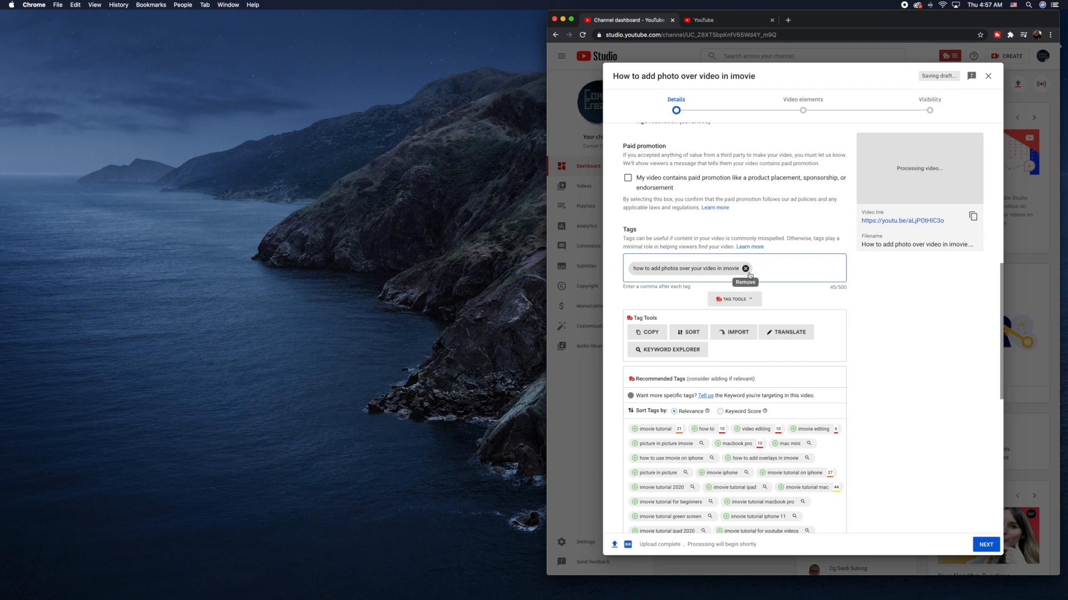
{"action": "left_click", "coordinate": [746, 270]}
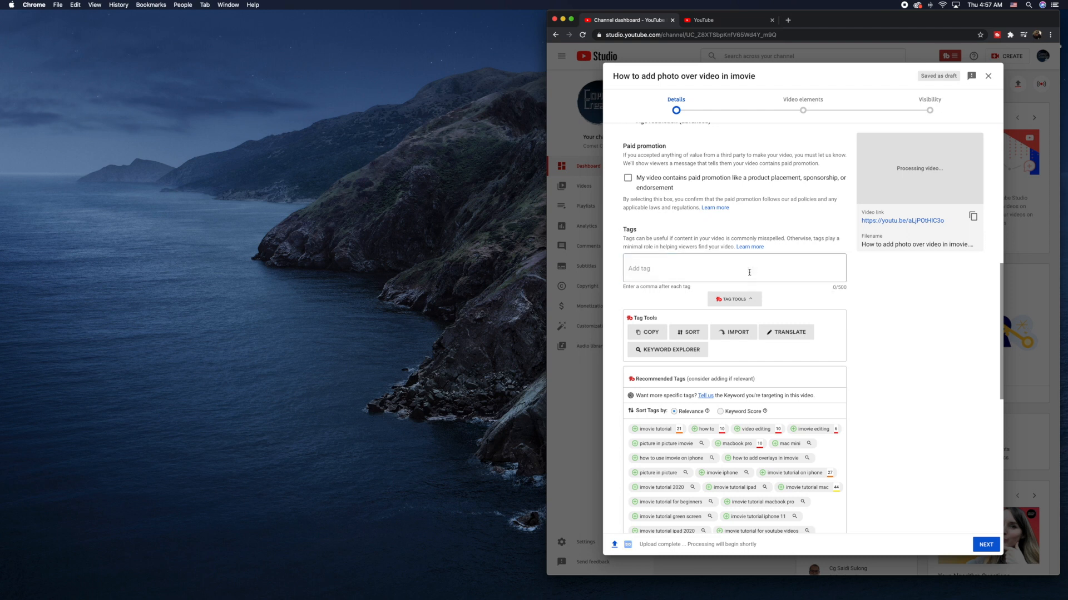
Add "imovie" as a tag for the video.
{"action": "left_click", "coordinate": [749, 273]}
{"action": "type", "text": "imove"}
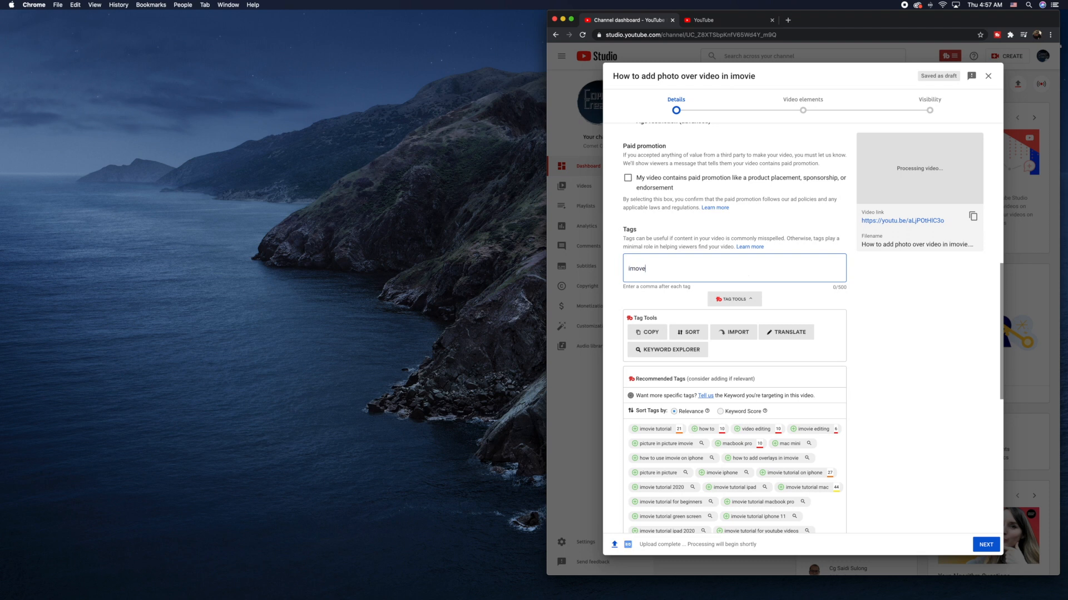
{"action": "key", "text": "BackSpace"}
{"action": "type", "text": "ie"}
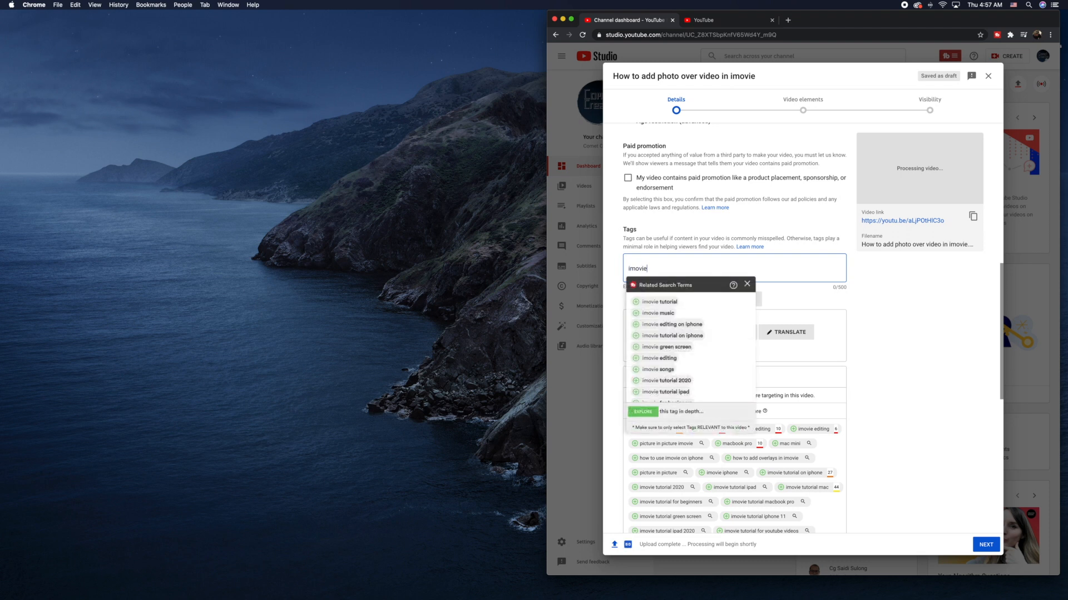
{"action": "key", "text": "Return"}
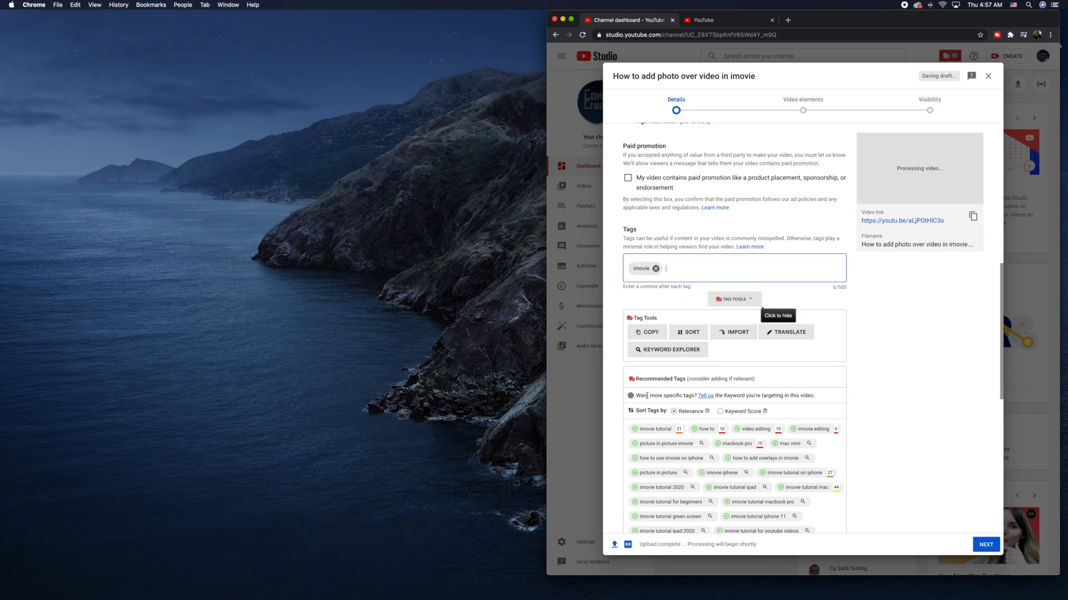
Add the recommended tags "imovie tutorial", "imovie editing" and "macbook pro" to the video.
{"action": "left_click", "coordinate": [629, 430]}
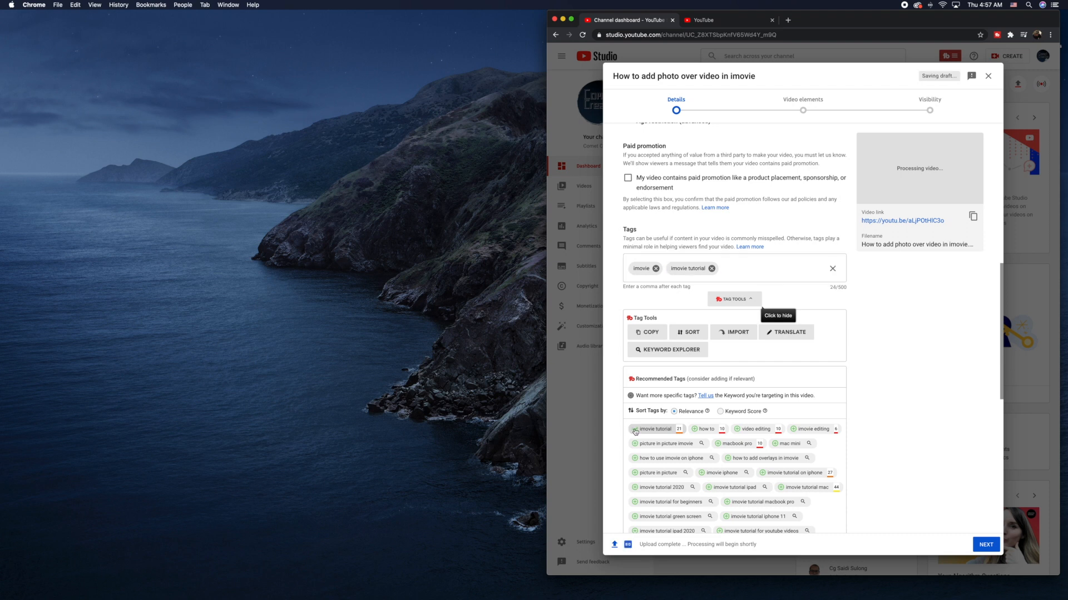
{"action": "left_click", "coordinate": [803, 430]}
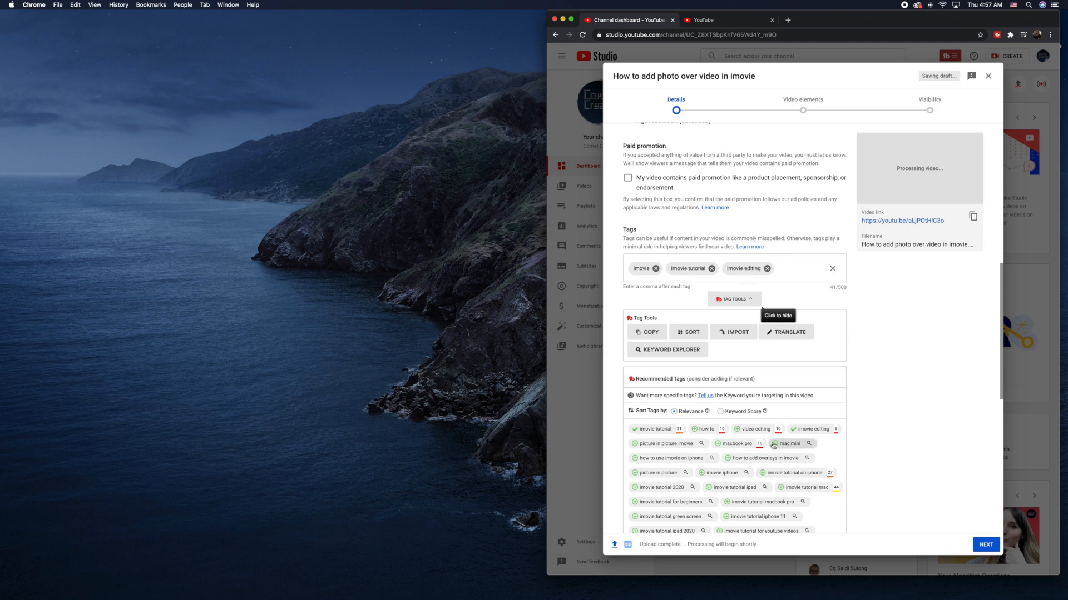
{"action": "left_click", "coordinate": [718, 445]}
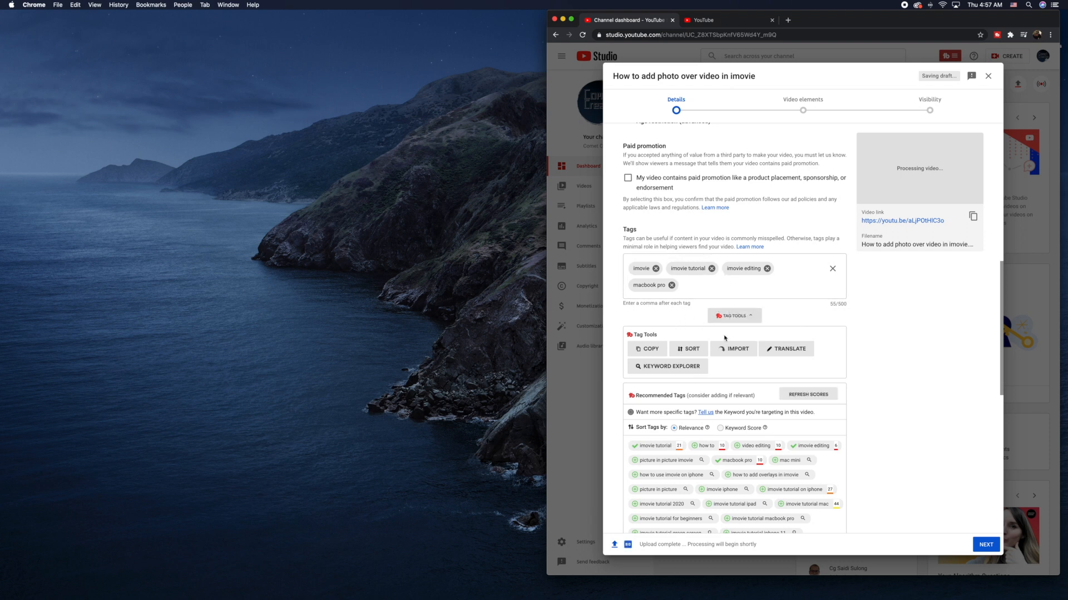
Set the video language to English (United States).
{"action": "scroll", "coordinate": [751, 320], "scroll_direction": "down", "scroll_amount": 3}
{"action": "scroll", "coordinate": [765, 319], "scroll_direction": "up", "scroll_amount": 2}
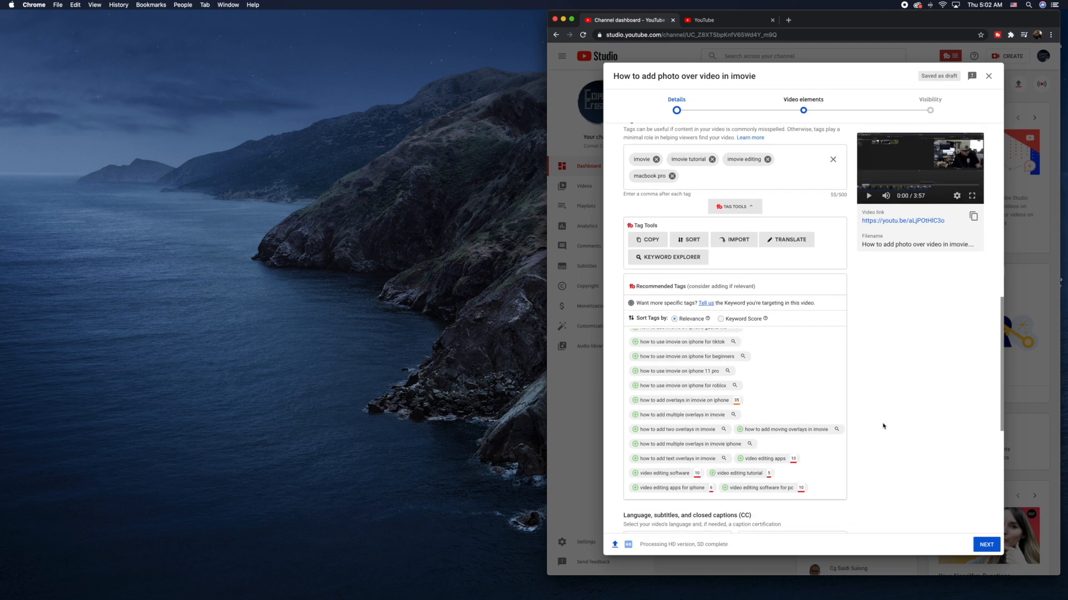
{"action": "scroll", "coordinate": [883, 426], "scroll_direction": "down", "scroll_amount": 5}
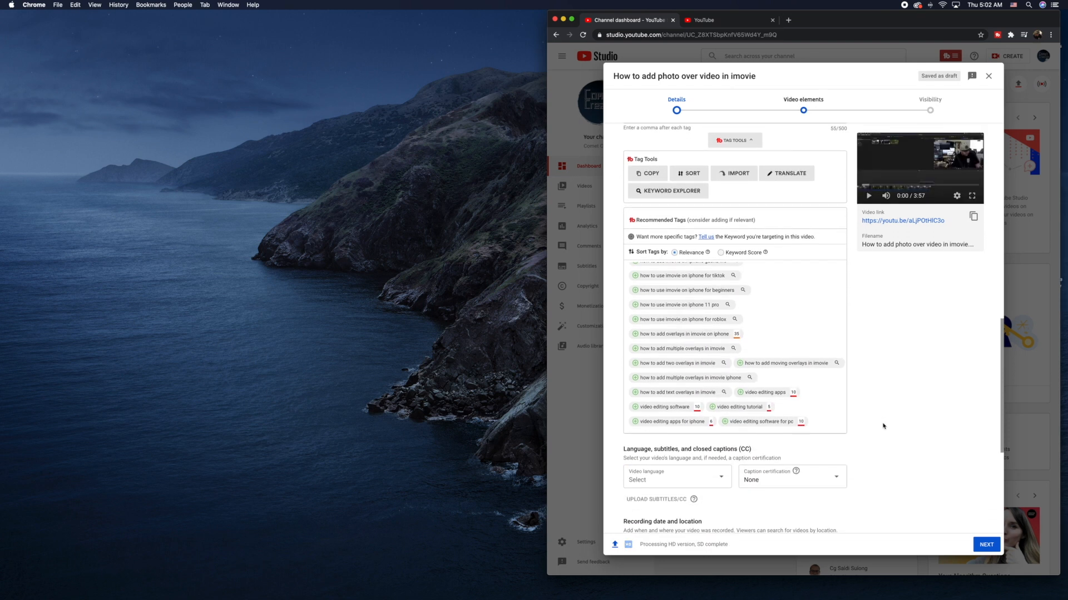
{"action": "scroll", "coordinate": [871, 366], "scroll_direction": "down", "scroll_amount": 3}
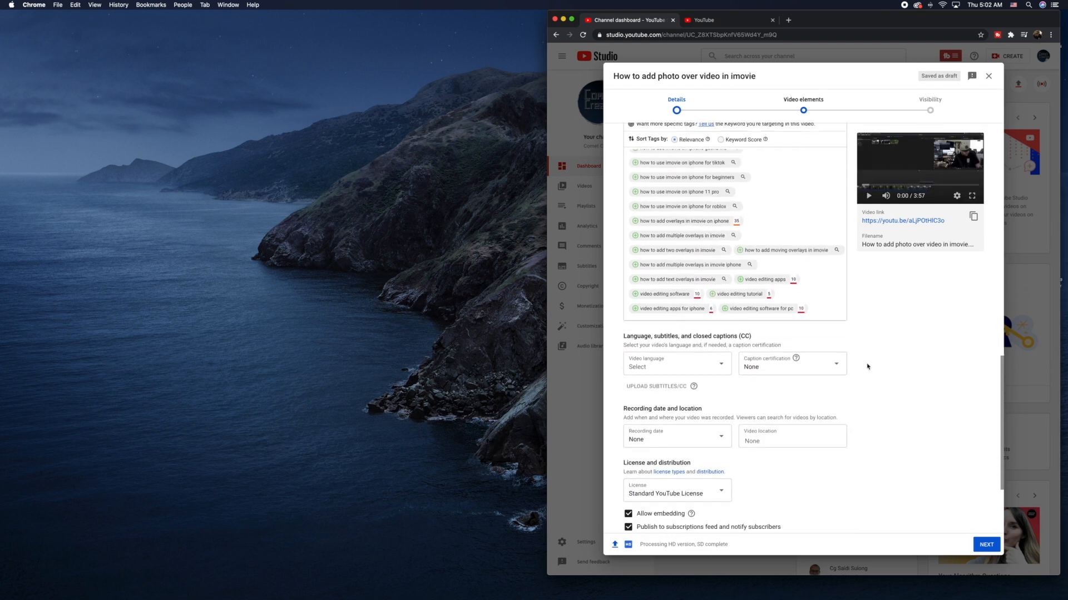
{"action": "scroll", "coordinate": [866, 367], "scroll_direction": "down", "scroll_amount": 2}
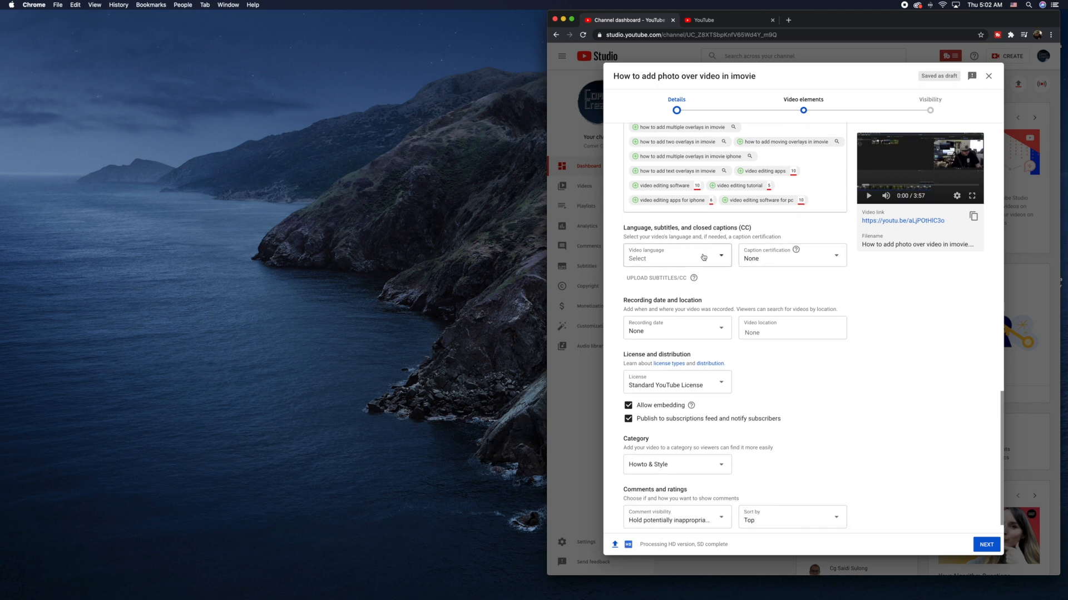
{"action": "left_click", "coordinate": [727, 262]}
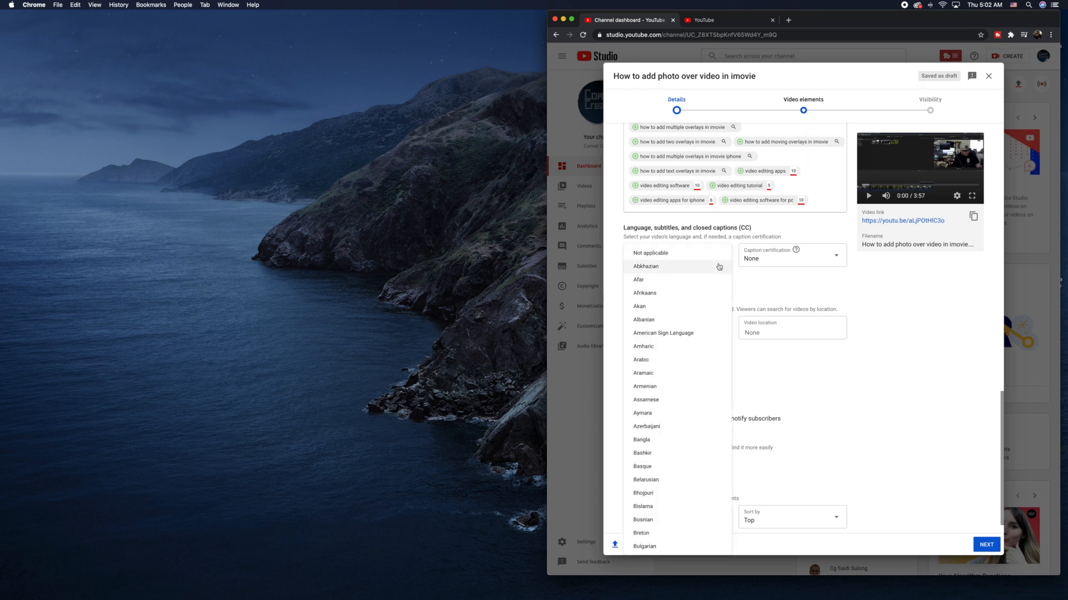
{"action": "scroll", "coordinate": [708, 360], "scroll_direction": "down", "scroll_amount": 3}
{"action": "scroll", "coordinate": [708, 362], "scroll_direction": "down", "scroll_amount": 10}
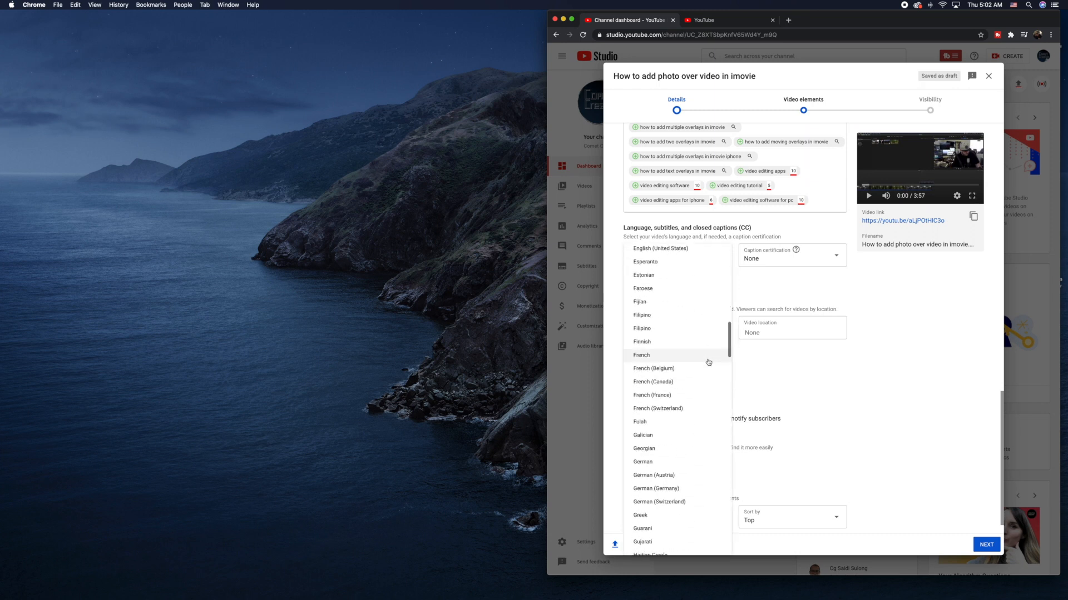
{"action": "left_click", "coordinate": [681, 274]}
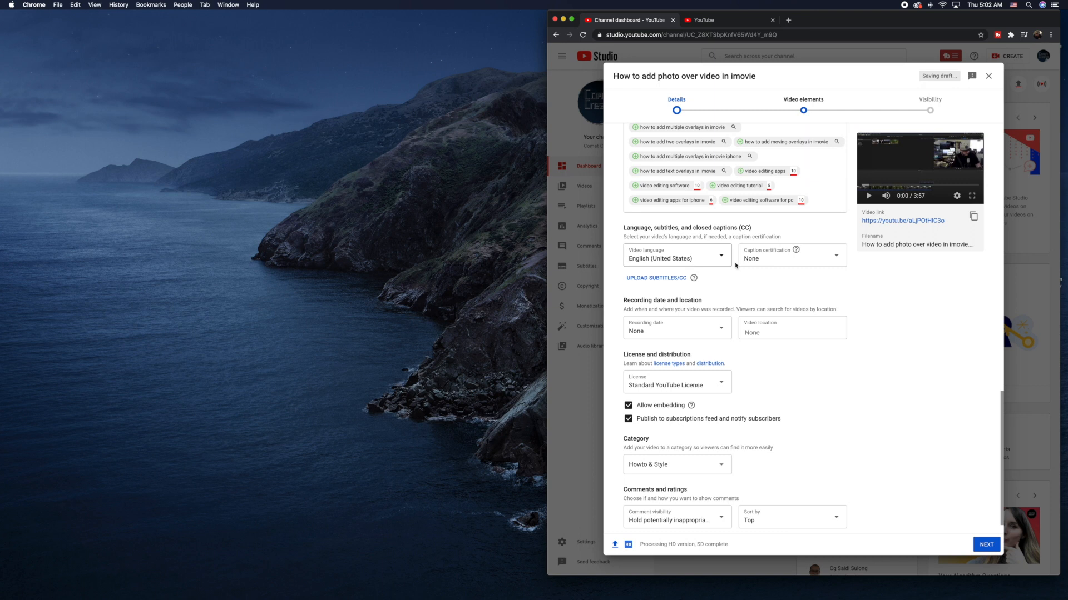
Review the caption certification help and its available options, keeping None selected.
{"action": "left_click", "coordinate": [817, 263]}
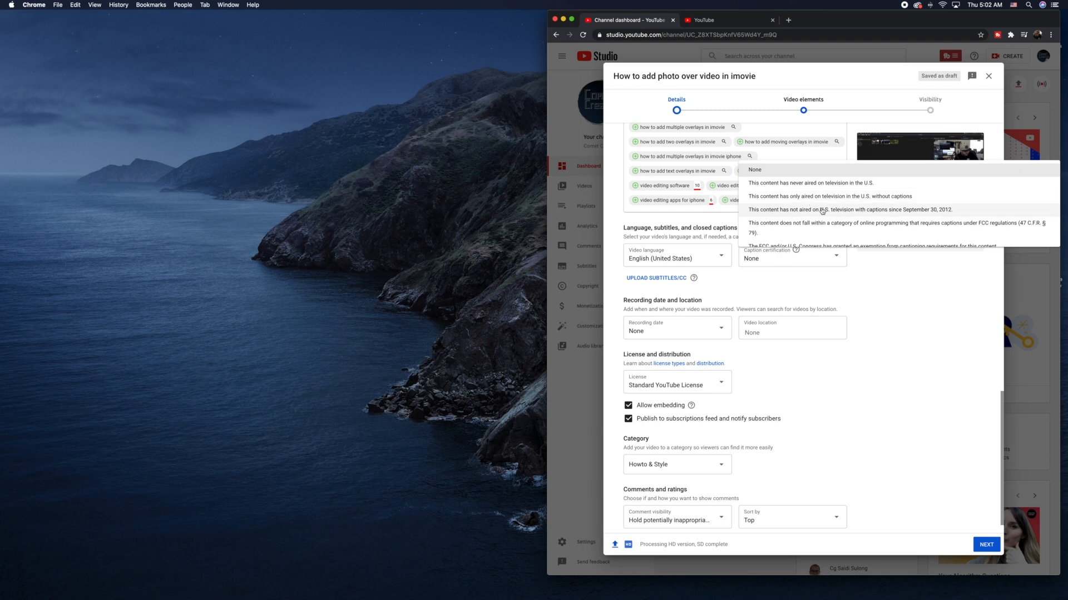
{"action": "left_click", "coordinate": [832, 309]}
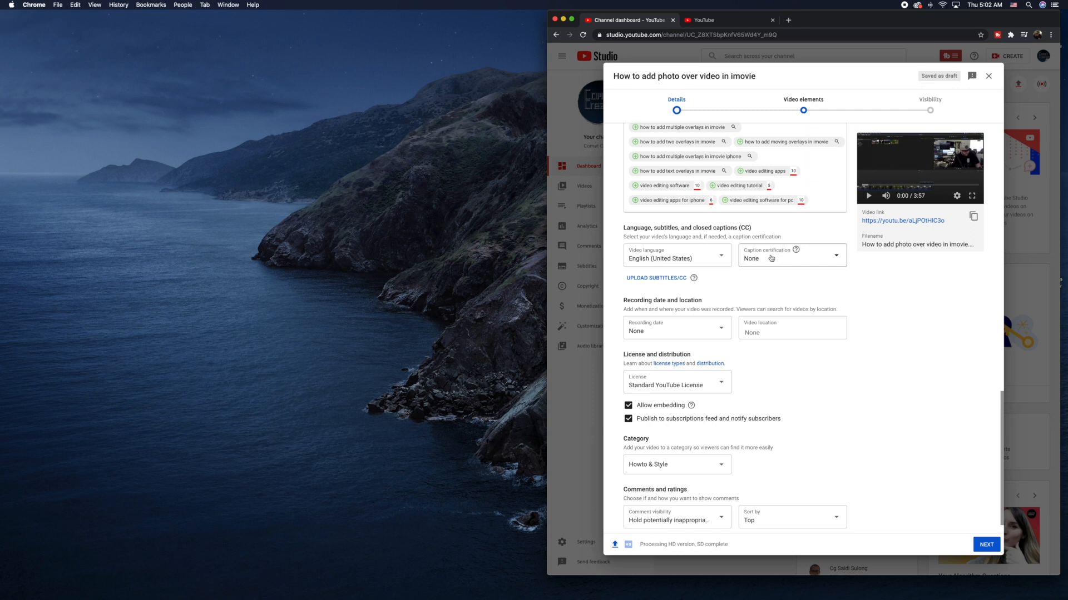
{"action": "mouse_move", "coordinate": [797, 252]}
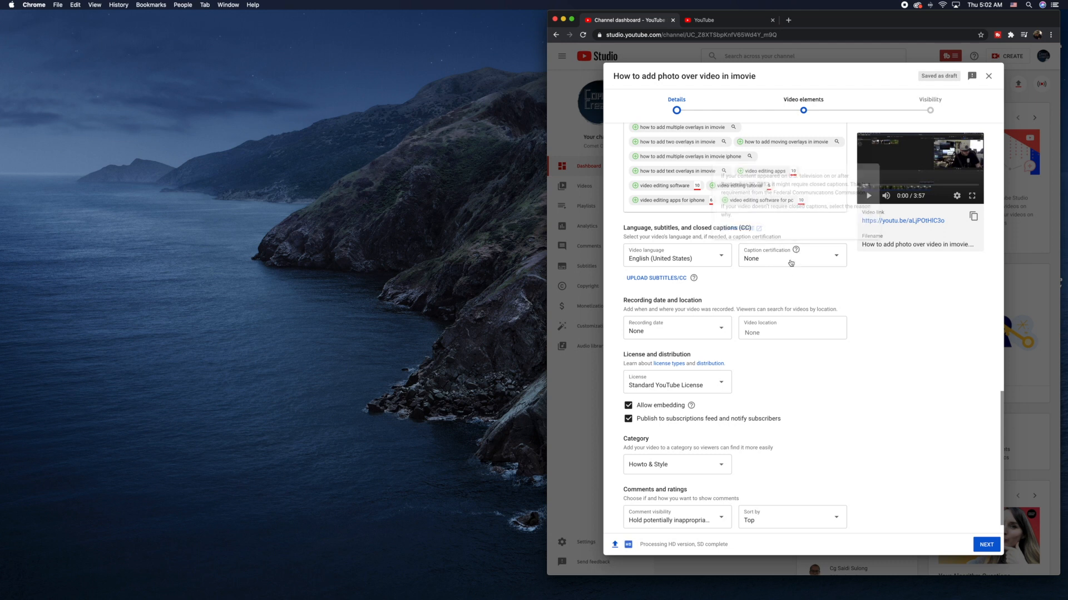
{"action": "left_click", "coordinate": [803, 265]}
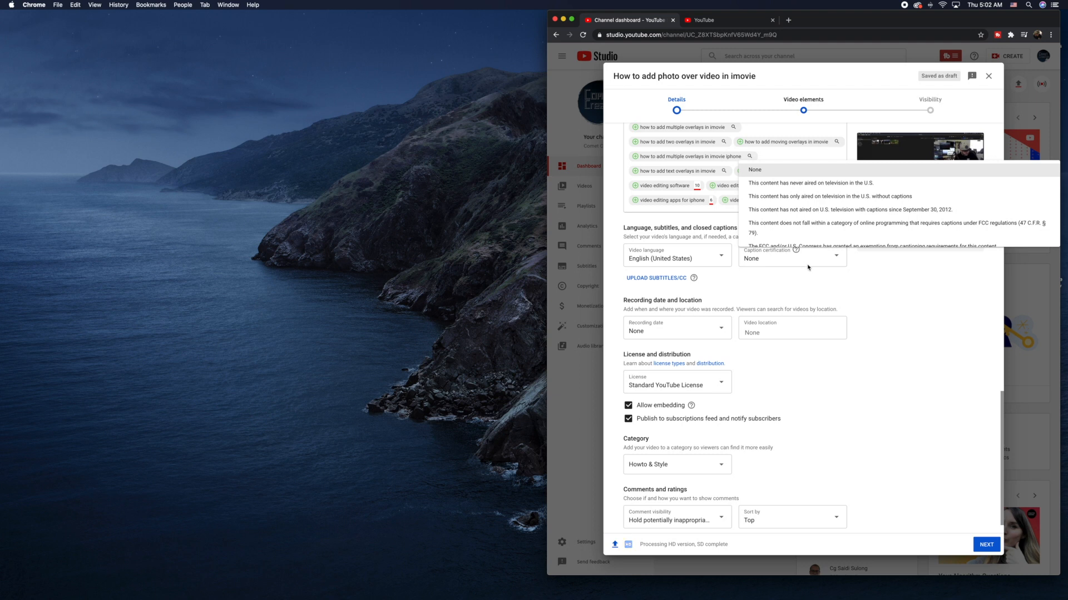
{"action": "scroll", "coordinate": [815, 238], "scroll_direction": "down", "scroll_amount": 1}
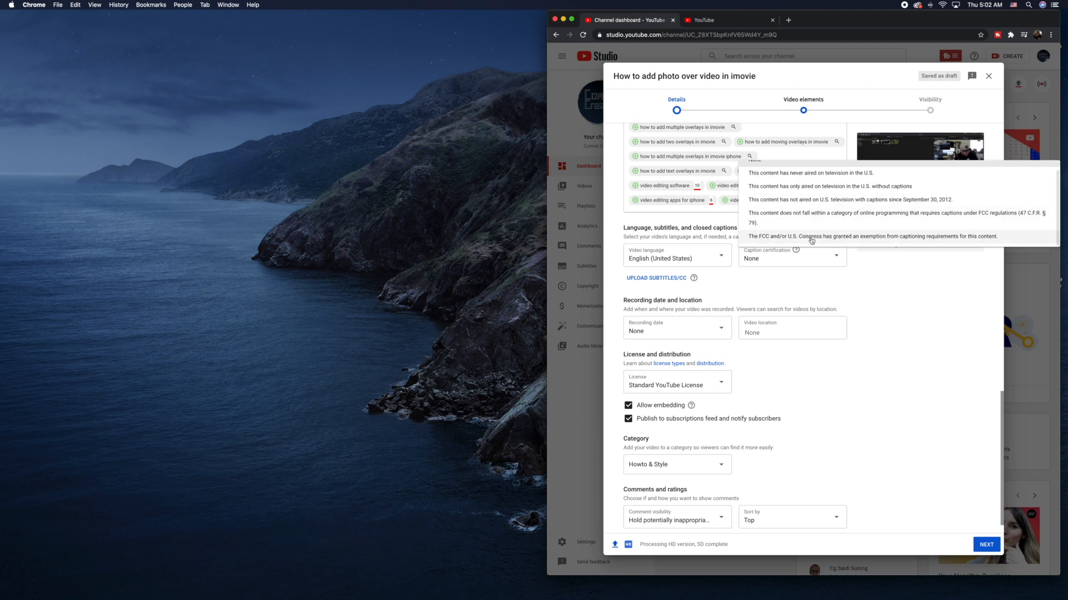
{"action": "scroll", "coordinate": [789, 200], "scroll_direction": "up", "scroll_amount": 1}
{"action": "left_click", "coordinate": [777, 175]}
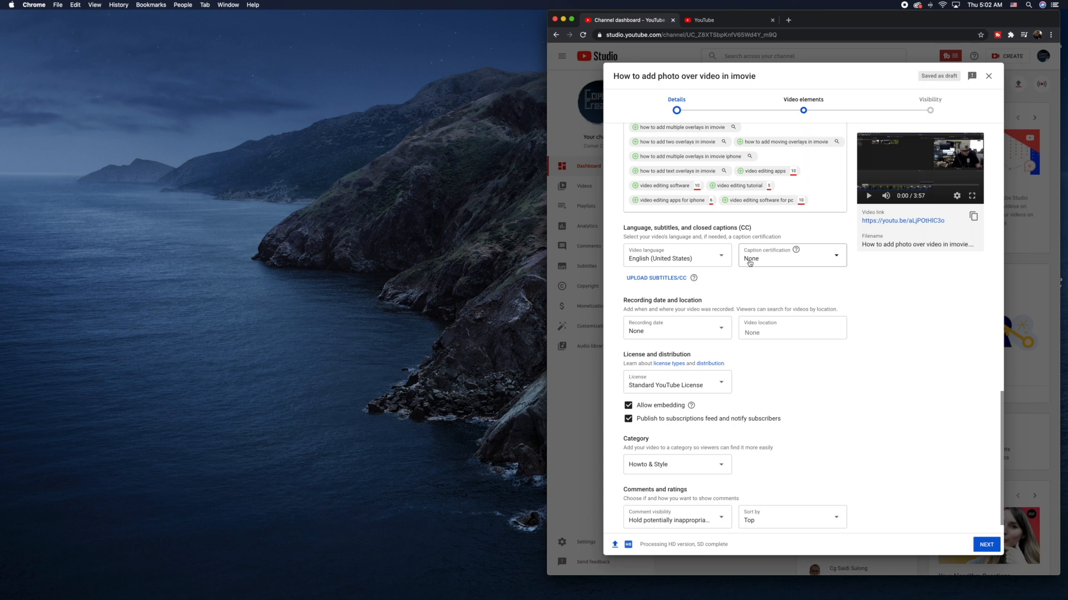
Set the recording date to Dec 10, 2020 and the video location to Arizona.
{"action": "scroll", "coordinate": [783, 267], "scroll_direction": "down", "scroll_amount": 1}
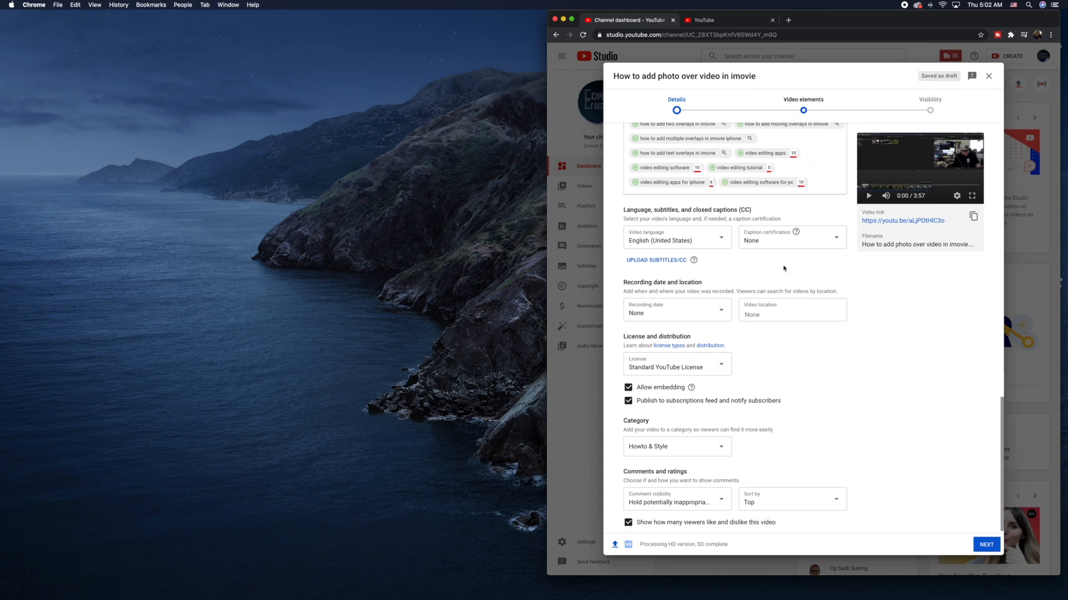
{"action": "scroll", "coordinate": [783, 268], "scroll_direction": "down", "scroll_amount": 1}
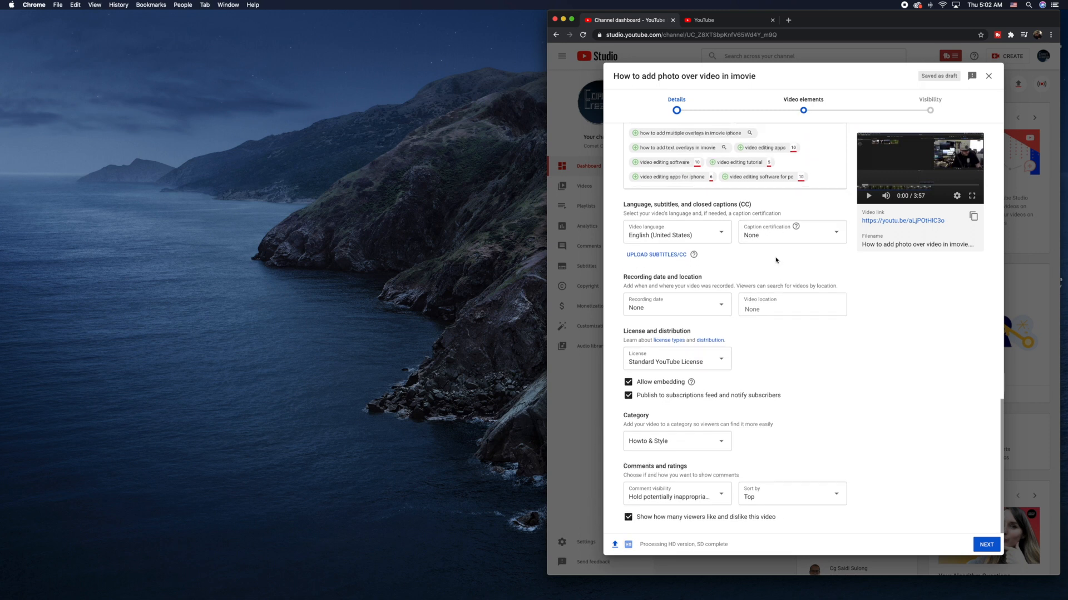
{"action": "left_click", "coordinate": [718, 313]}
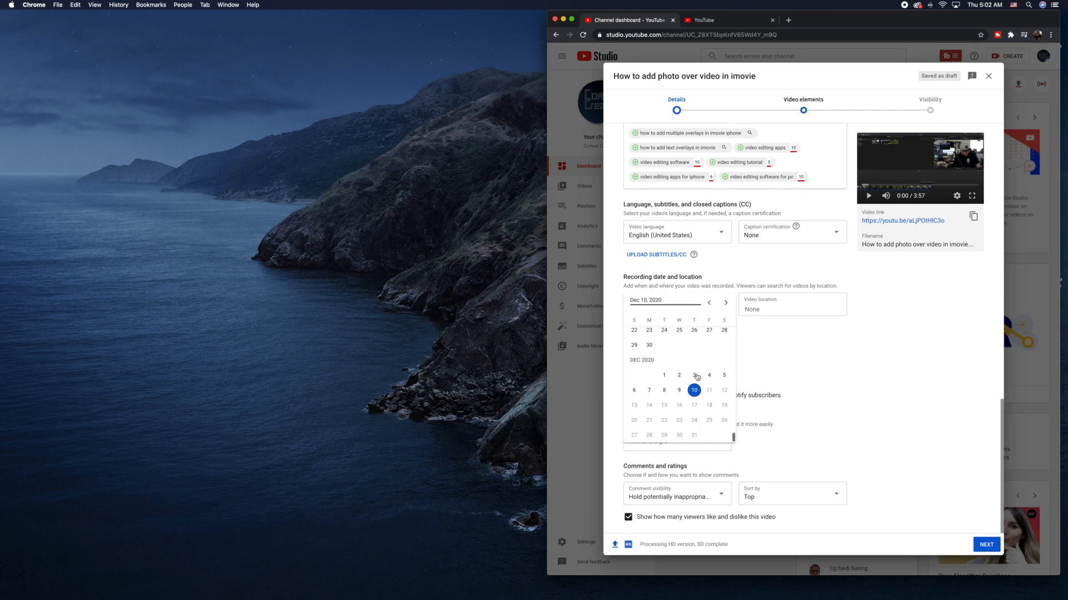
{"action": "left_click", "coordinate": [694, 390]}
{"action": "left_click", "coordinate": [787, 305]}
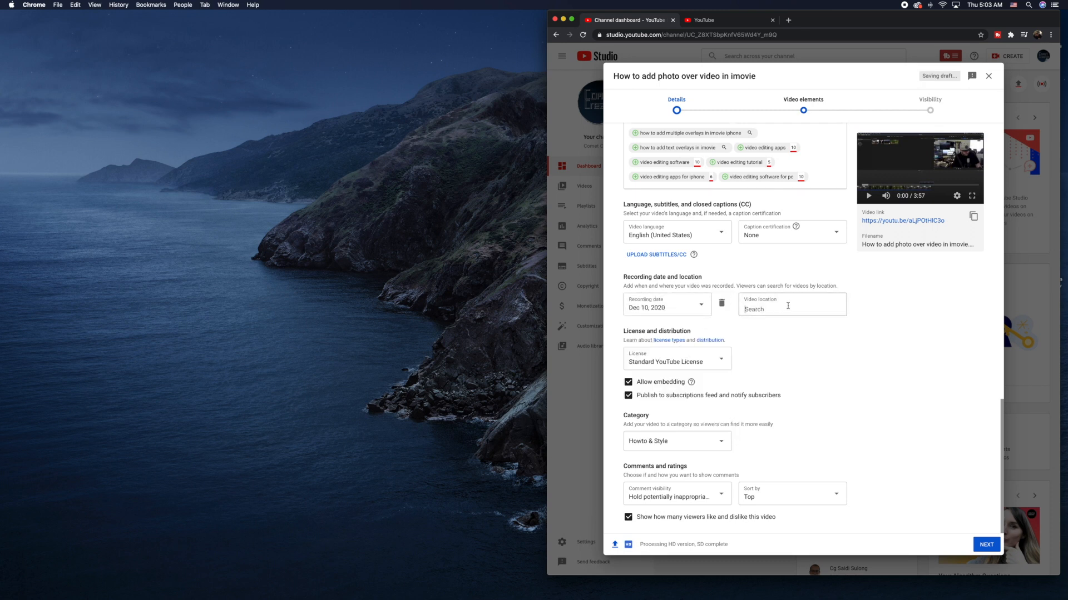
{"action": "type", "text": "Arizona"}
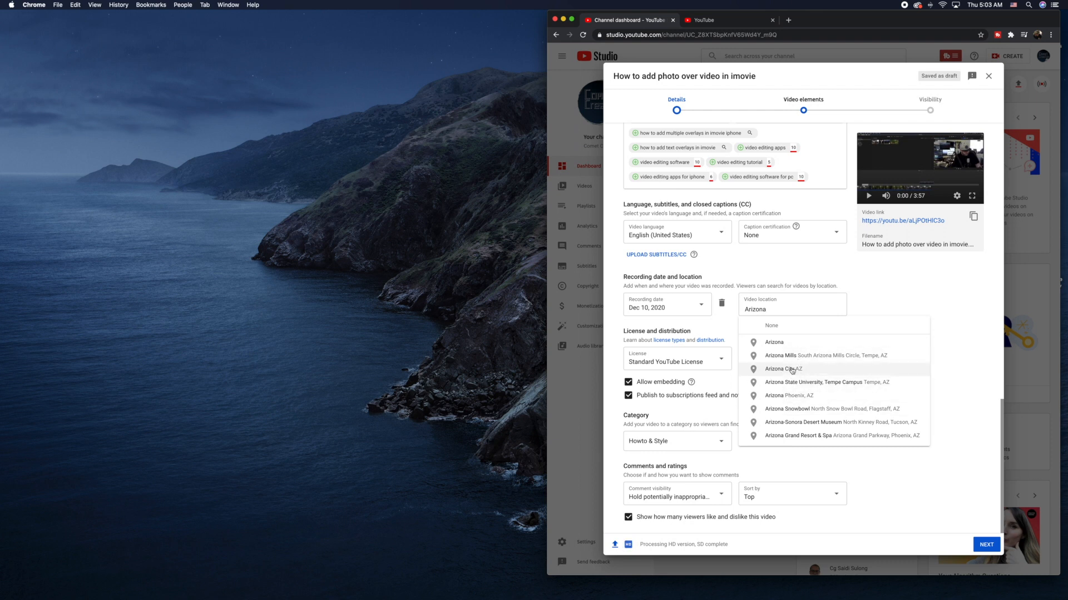
{"action": "left_click", "coordinate": [784, 346]}
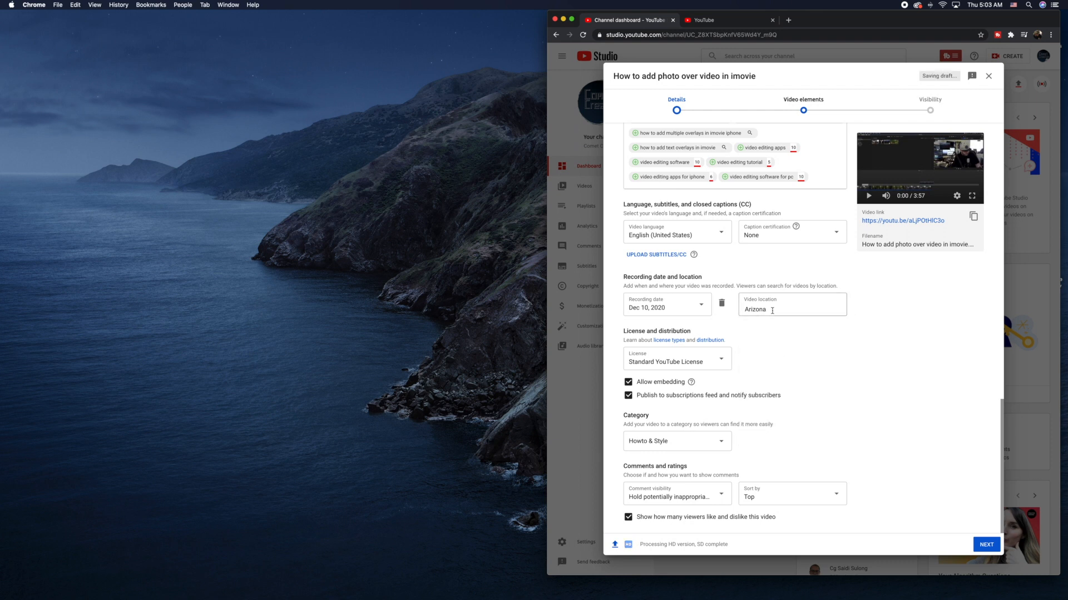
Review the license and category options, keeping Standard YouTube License and Howto & Style.
{"action": "left_click", "coordinate": [721, 364]}
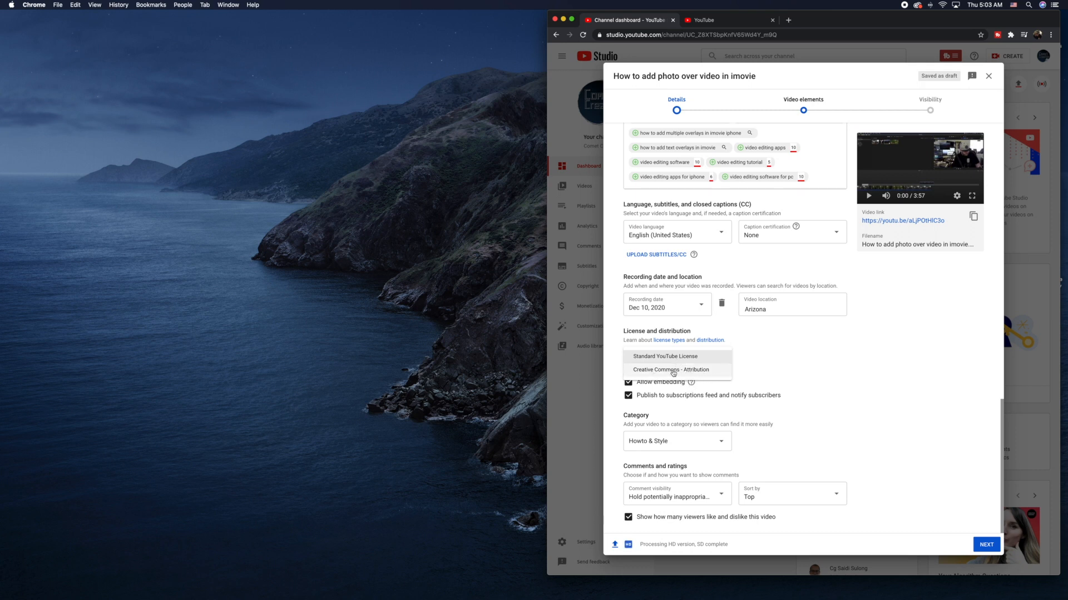
{"action": "left_click", "coordinate": [667, 359]}
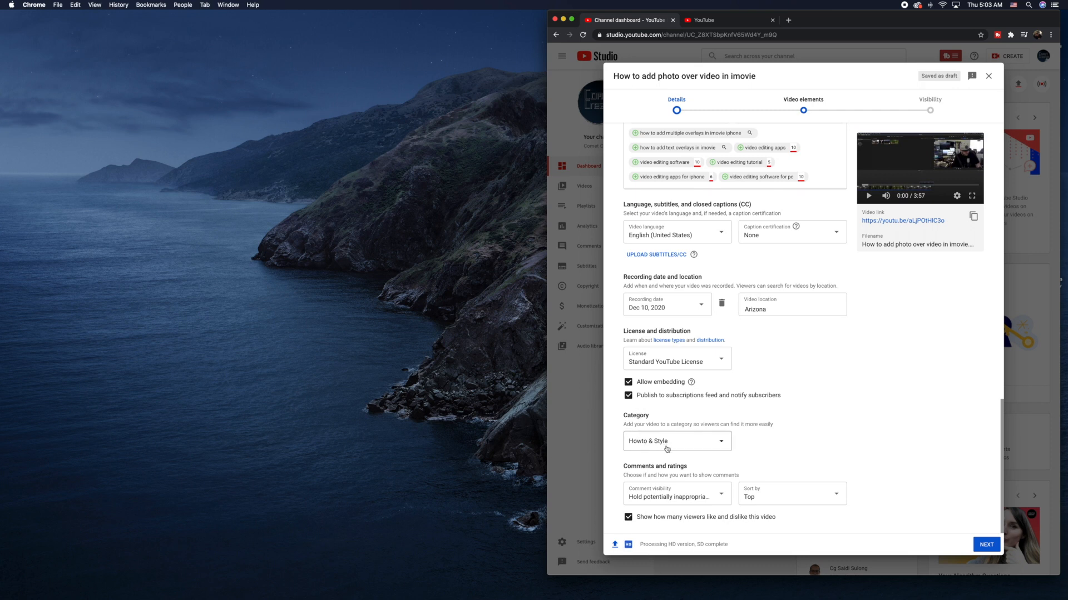
{"action": "left_click", "coordinate": [688, 448]}
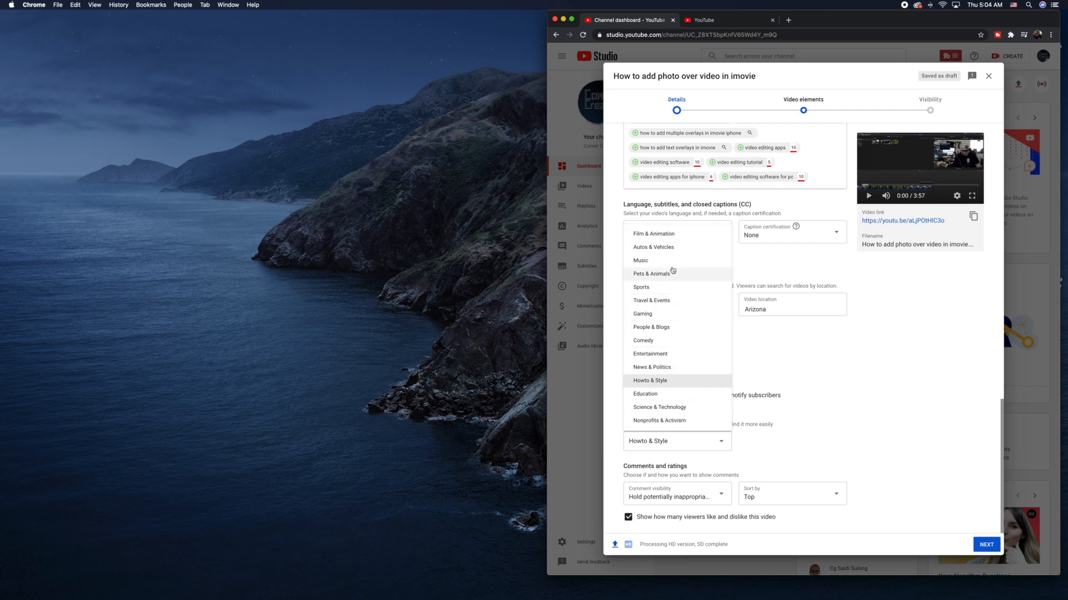
{"action": "left_click", "coordinate": [854, 411]}
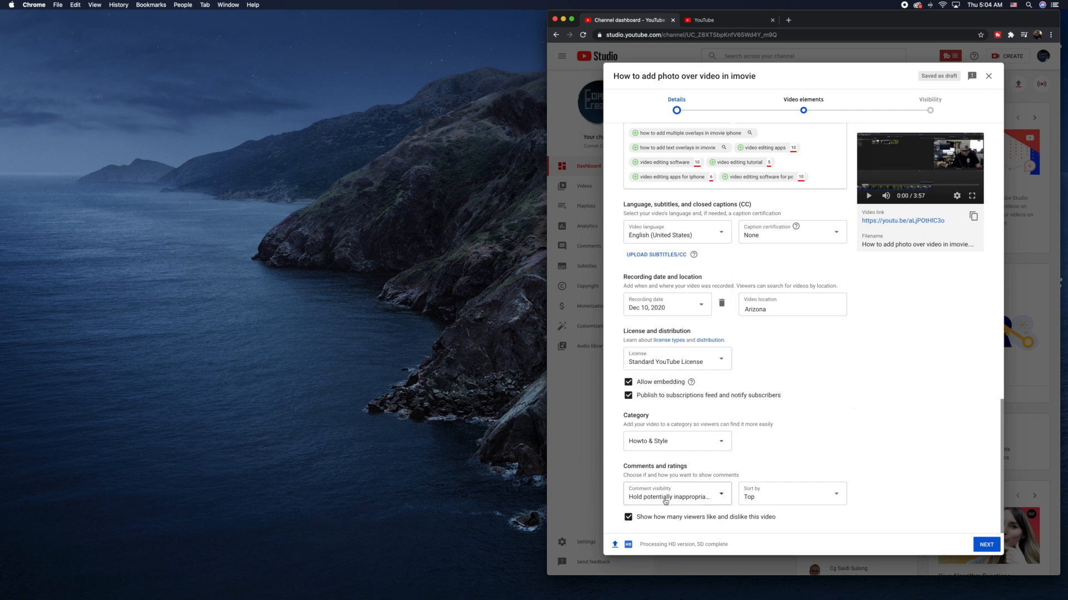
Review the comment sorting and visibility options, keeping Top and Hold potentially inappropriate comments for review.
{"action": "left_click", "coordinate": [762, 500]}
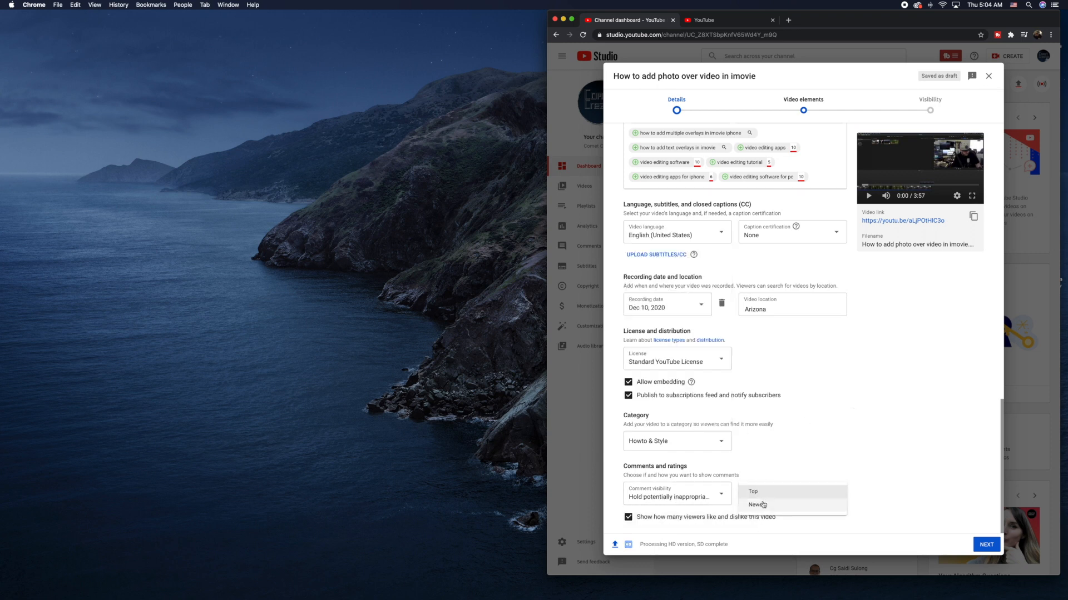
{"action": "left_click", "coordinate": [756, 492]}
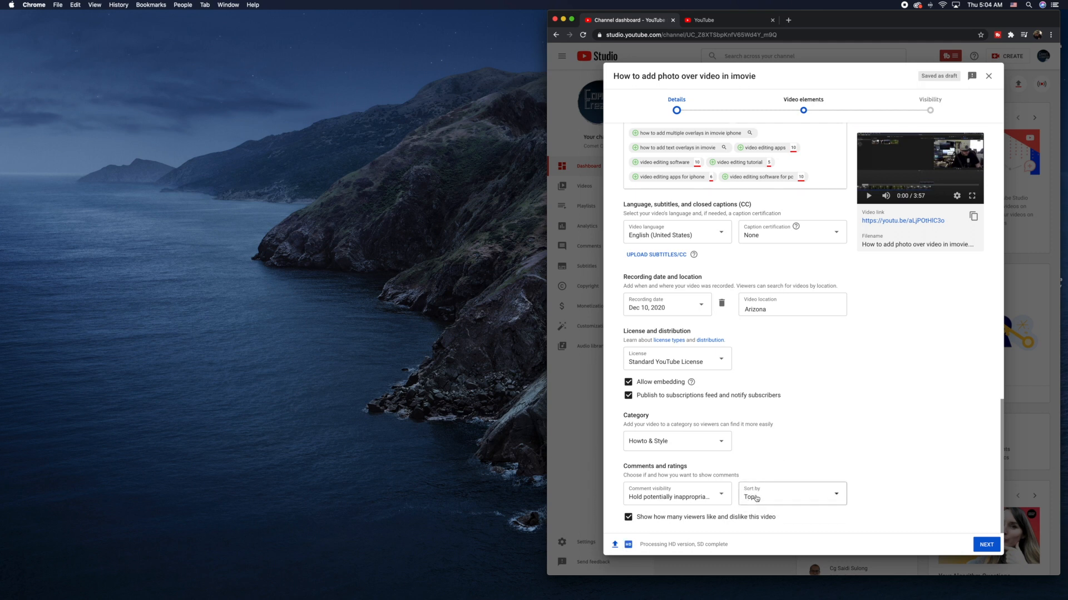
{"action": "left_click", "coordinate": [726, 499]}
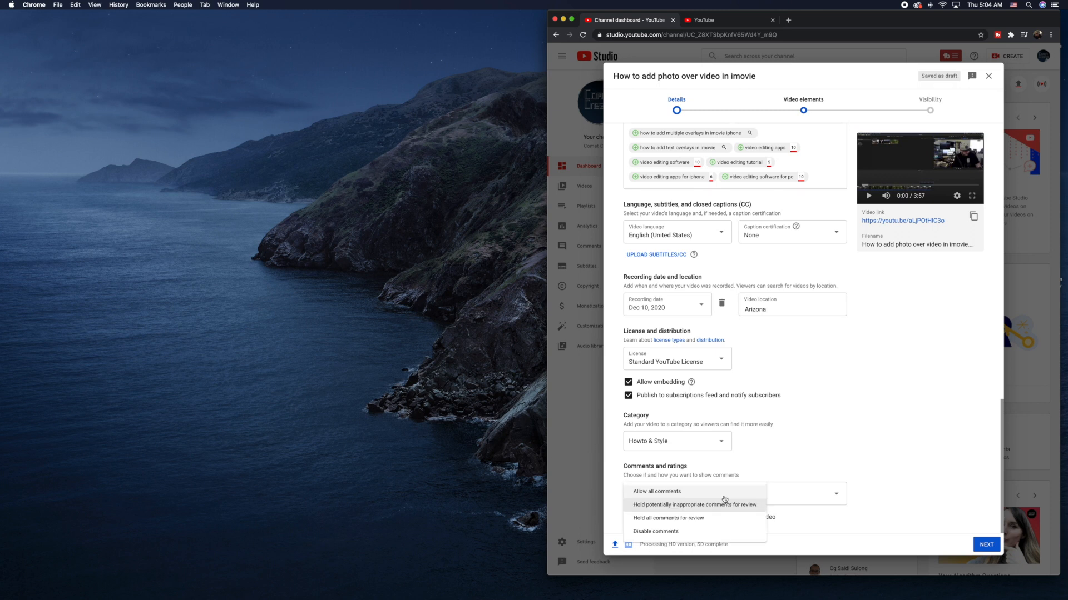
{"action": "right_click", "coordinate": [720, 506]}
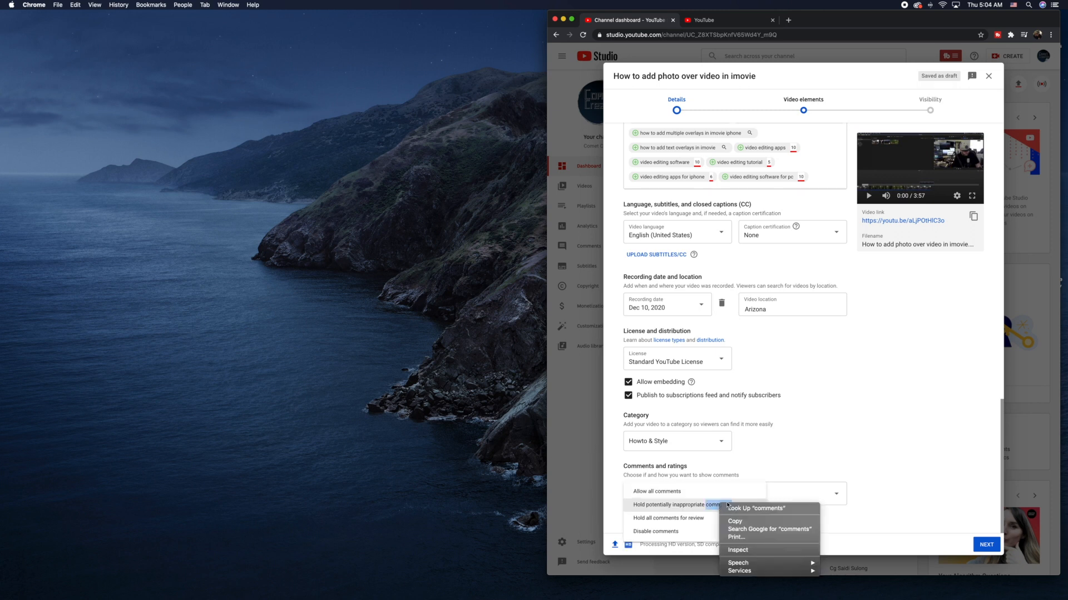
{"action": "left_click", "coordinate": [782, 469]}
{"action": "left_click", "coordinate": [645, 506]}
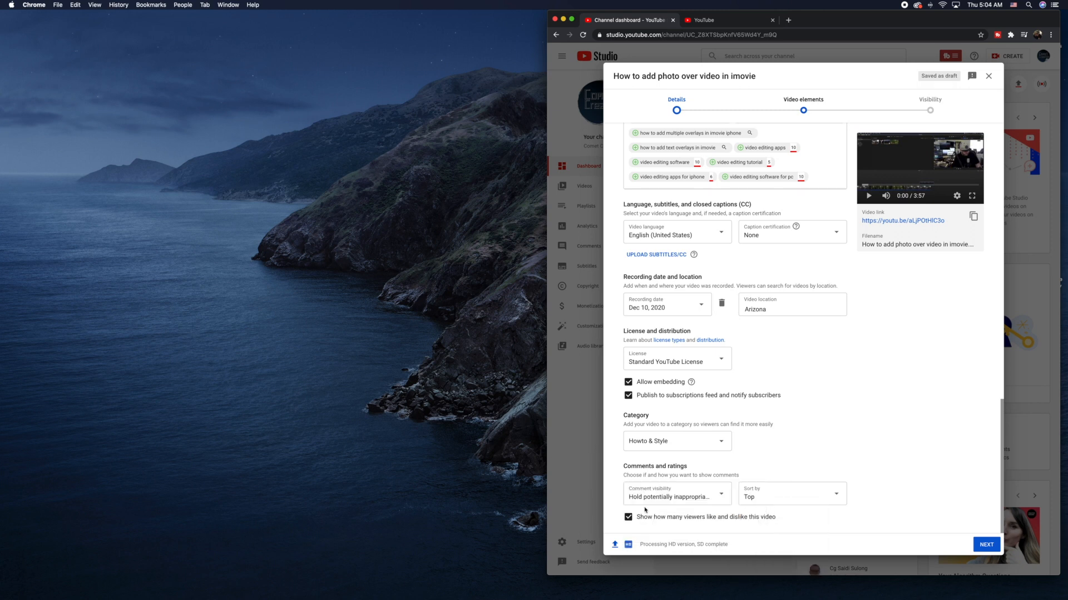
{"action": "scroll", "coordinate": [862, 461], "scroll_direction": "up", "scroll_amount": 2}
{"action": "scroll", "coordinate": [857, 461], "scroll_direction": "down", "scroll_amount": 2}
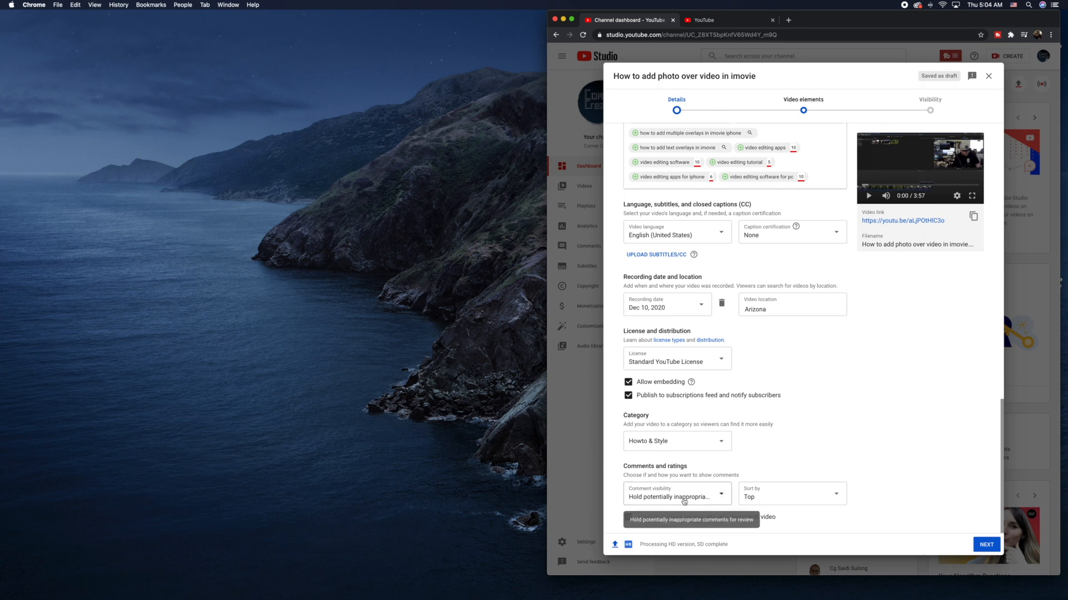
Try the third and second suggested thumbnails for the video.
{"action": "scroll", "coordinate": [687, 493], "scroll_direction": "up", "scroll_amount": 3}
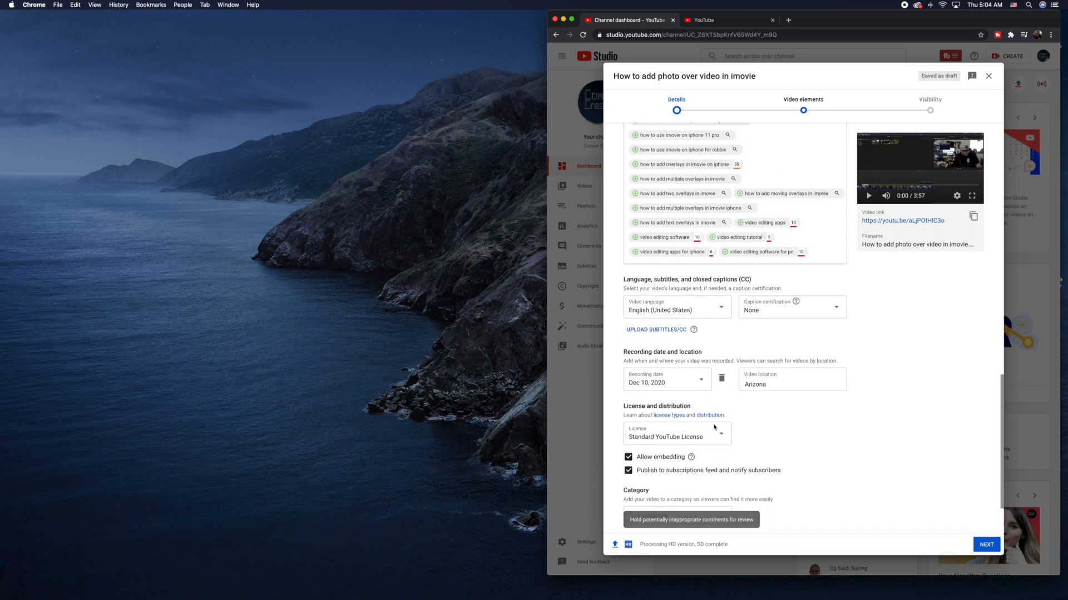
{"action": "scroll", "coordinate": [885, 425], "scroll_direction": "up", "scroll_amount": 15}
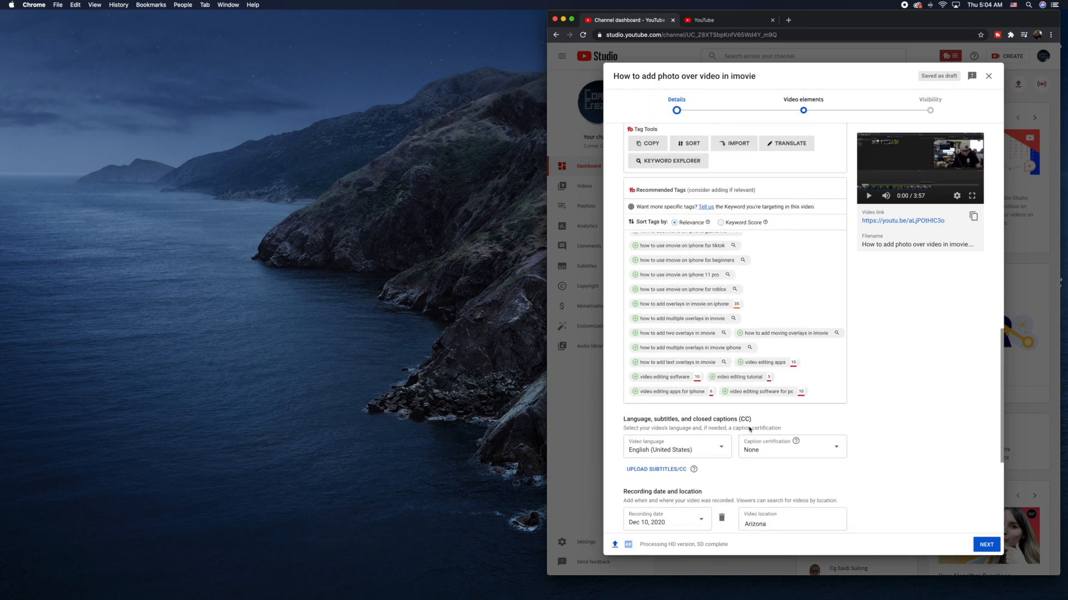
{"action": "scroll", "coordinate": [884, 425], "scroll_direction": "up", "scroll_amount": 5}
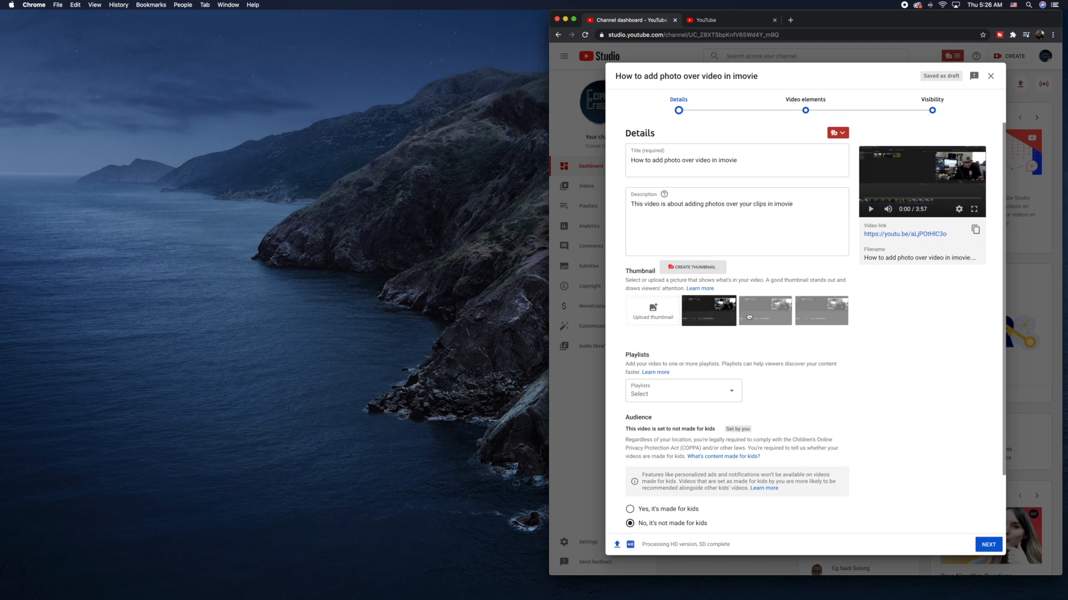
{"action": "left_click", "coordinate": [825, 317]}
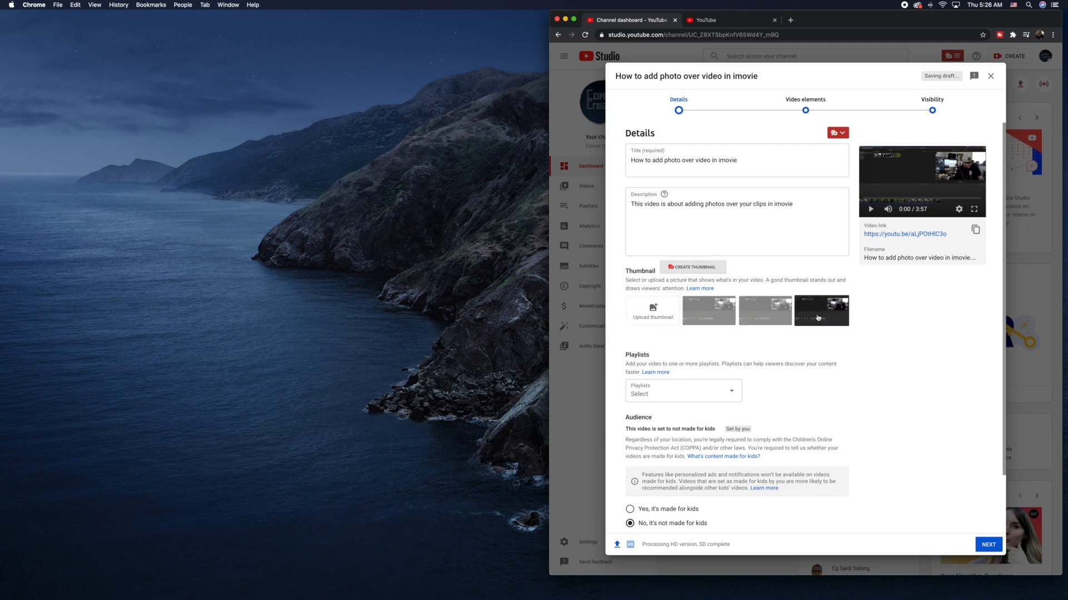
{"action": "left_click", "coordinate": [759, 322]}
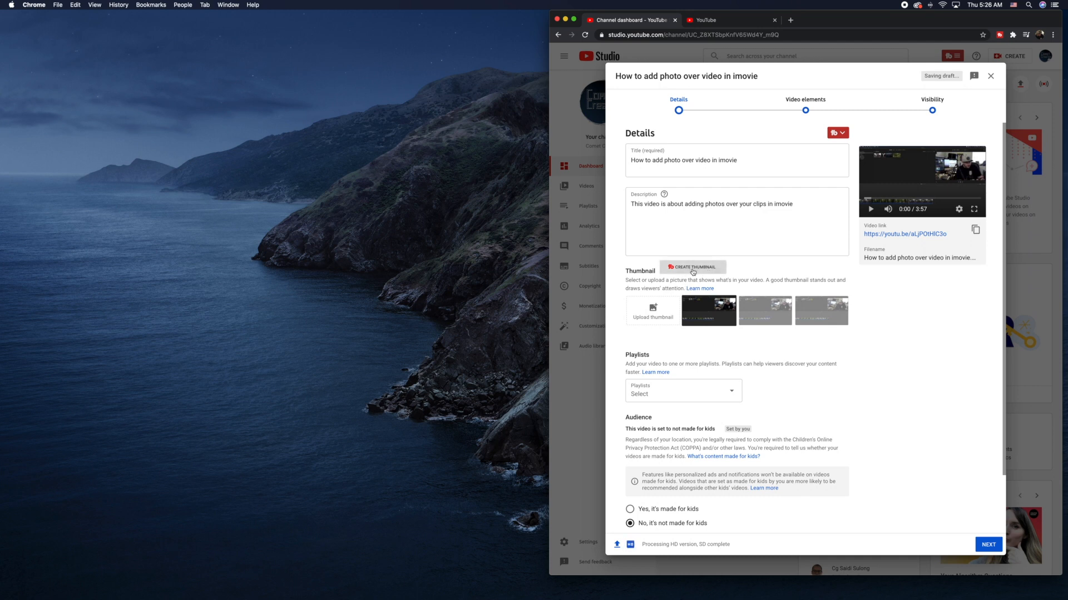
Start a custom thumbnail in the Thumbnail Generator, using the still frame at 1:17 of the video as its background.
{"action": "left_click", "coordinate": [710, 271]}
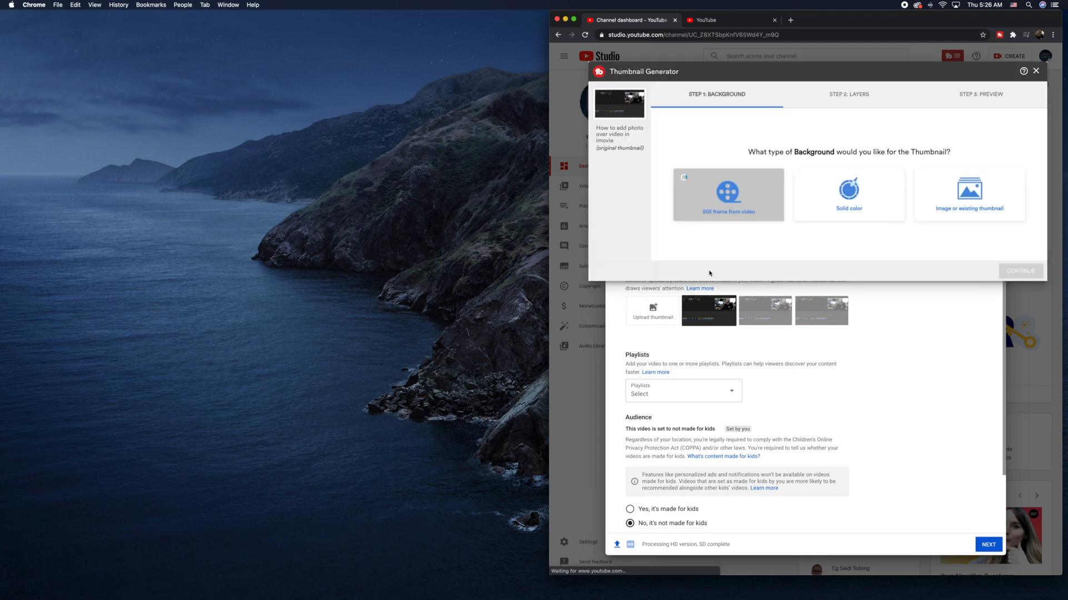
{"action": "left_click", "coordinate": [734, 210]}
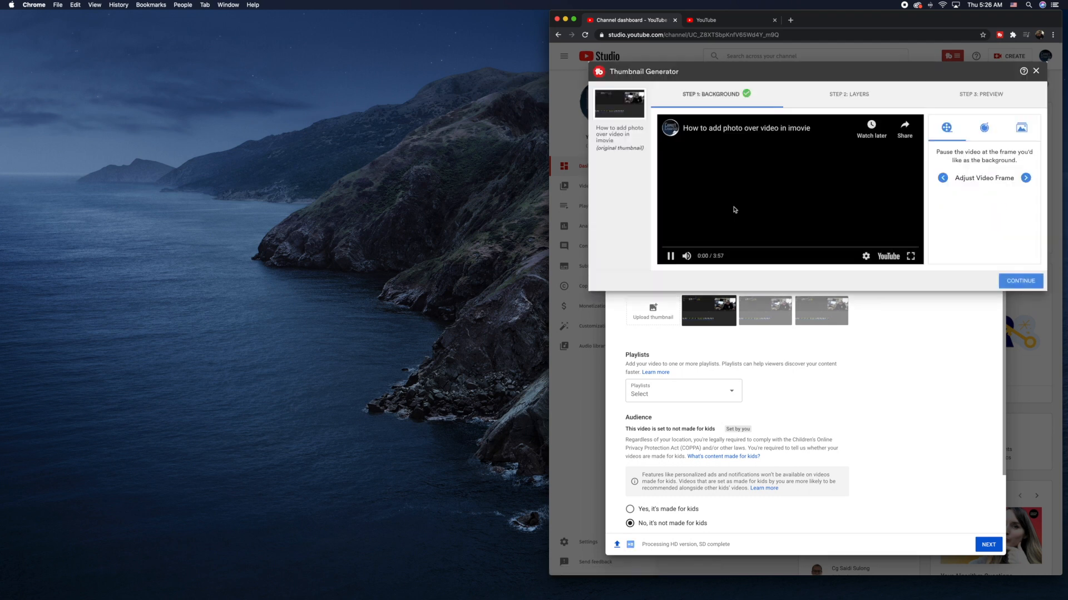
{"action": "left_click", "coordinate": [744, 248]}
{"action": "left_click", "coordinate": [670, 256]}
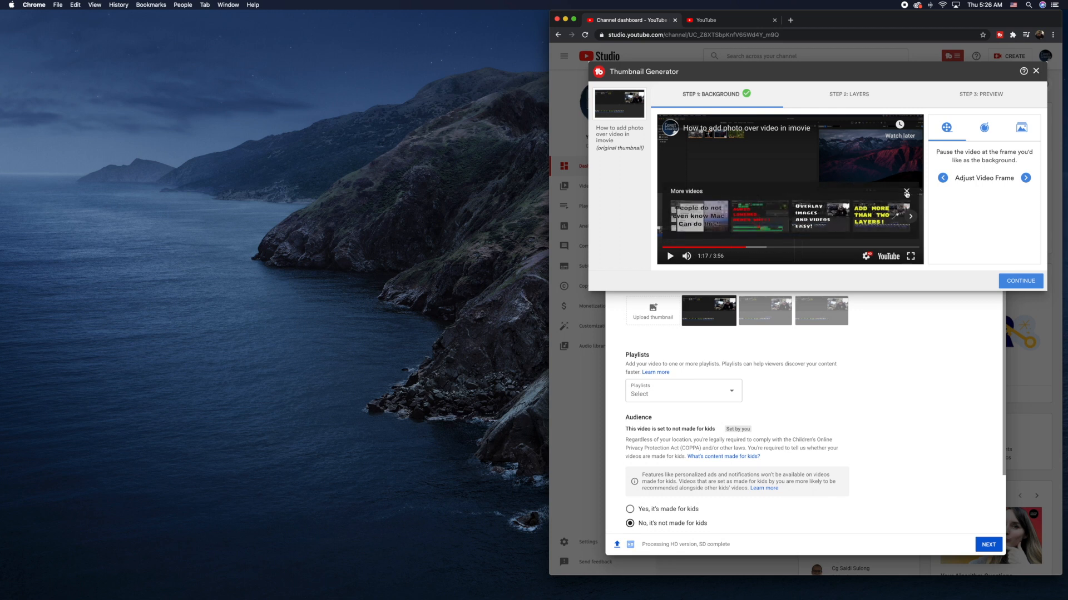
{"action": "left_click", "coordinate": [906, 192]}
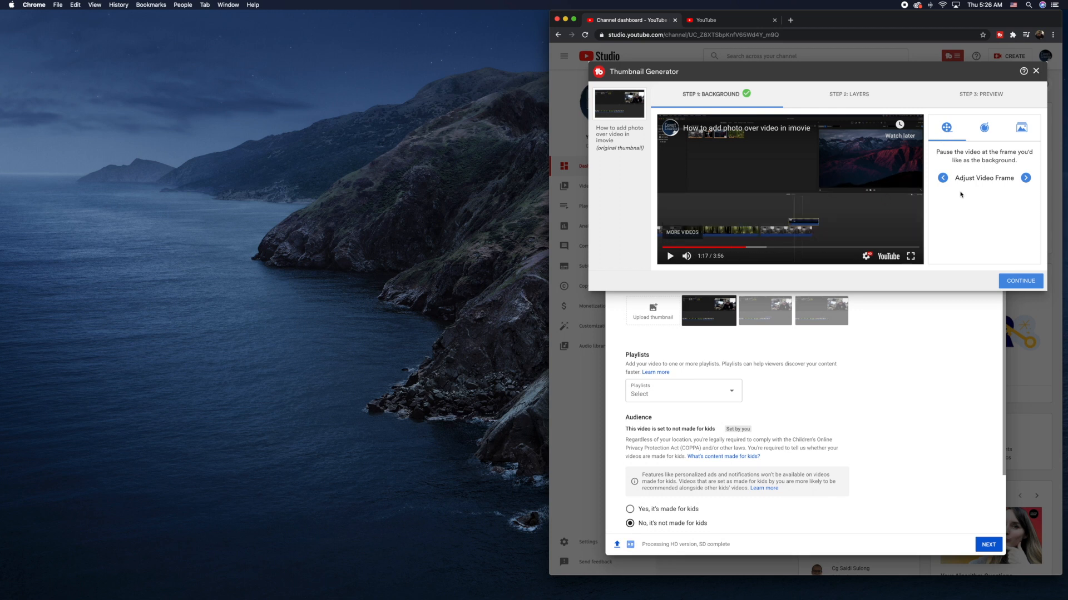
{"action": "left_click", "coordinate": [1012, 283]}
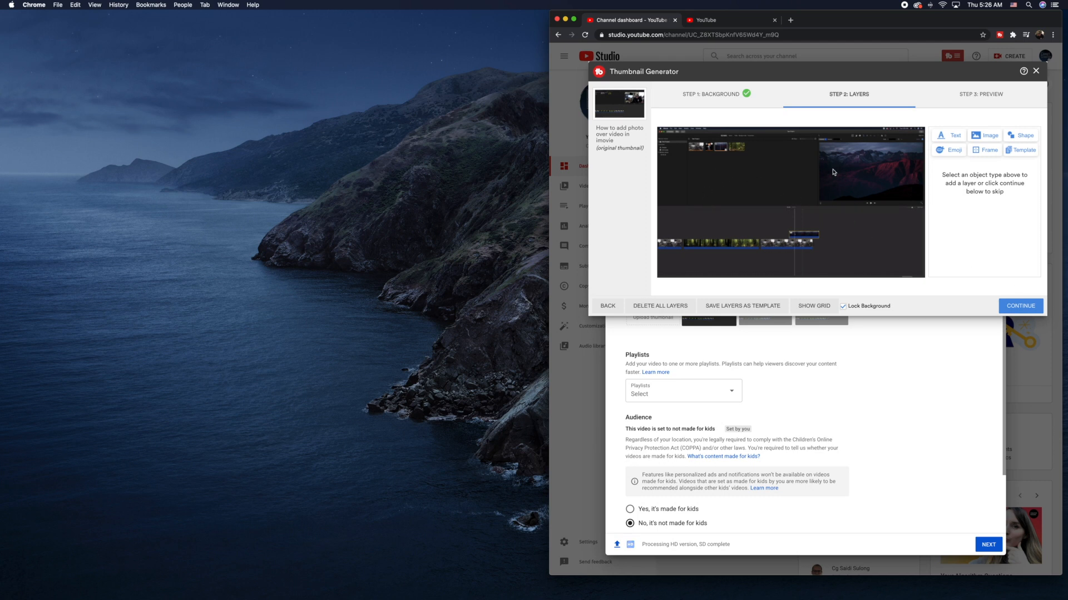
Add a text layer reading "Add overlay's easy!!" over three lines in yellow (#fff200) to the thumbnail.
{"action": "left_click", "coordinate": [951, 137]}
{"action": "type", "text": "c"}
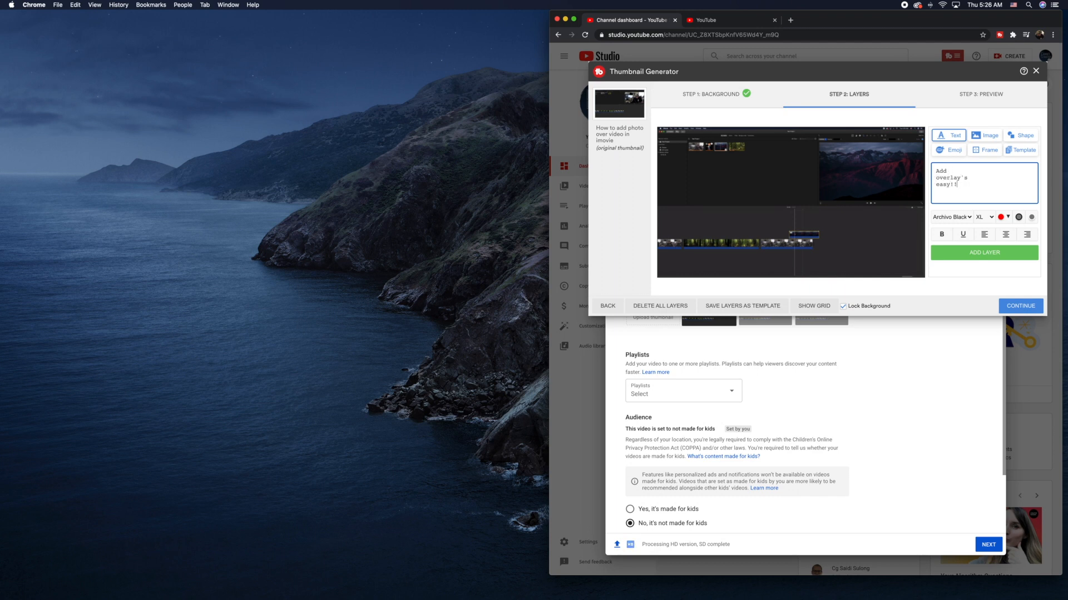
{"action": "left_click", "coordinate": [1006, 218]}
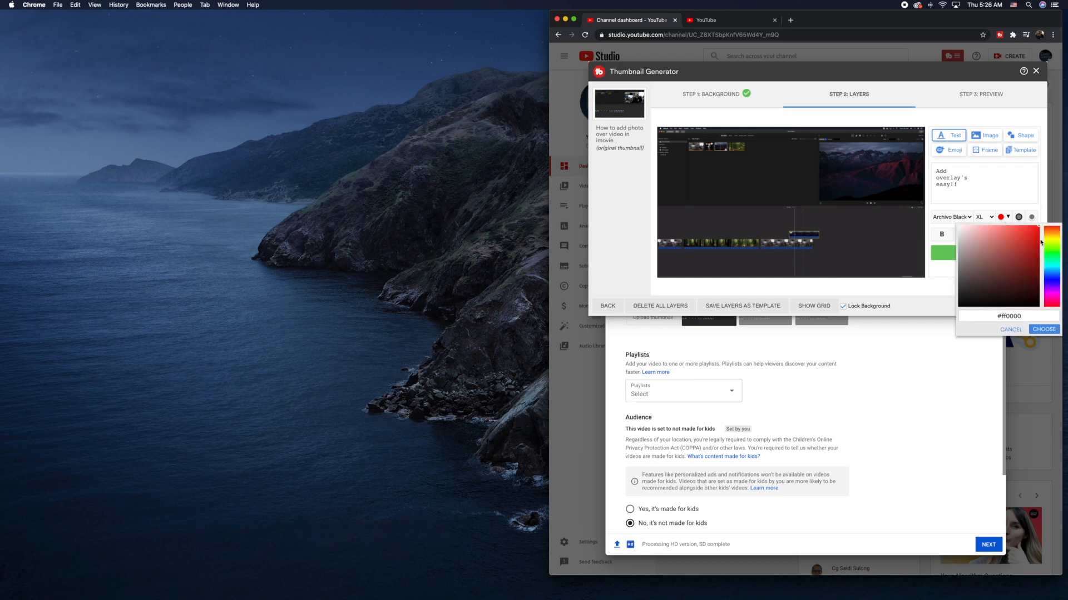
{"action": "left_click", "coordinate": [1052, 241]}
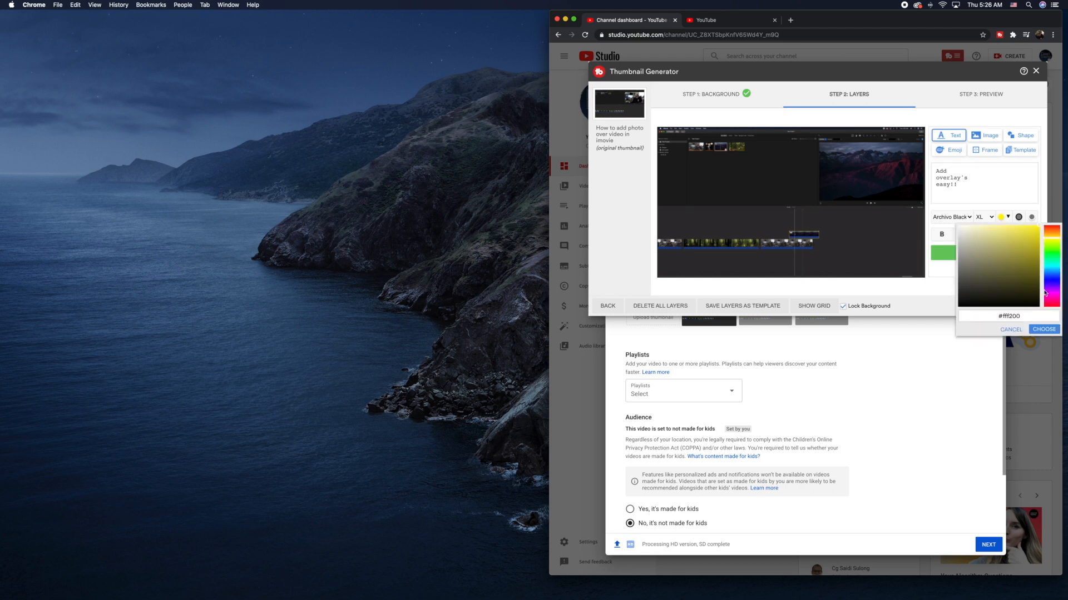
{"action": "left_click", "coordinate": [1044, 329]}
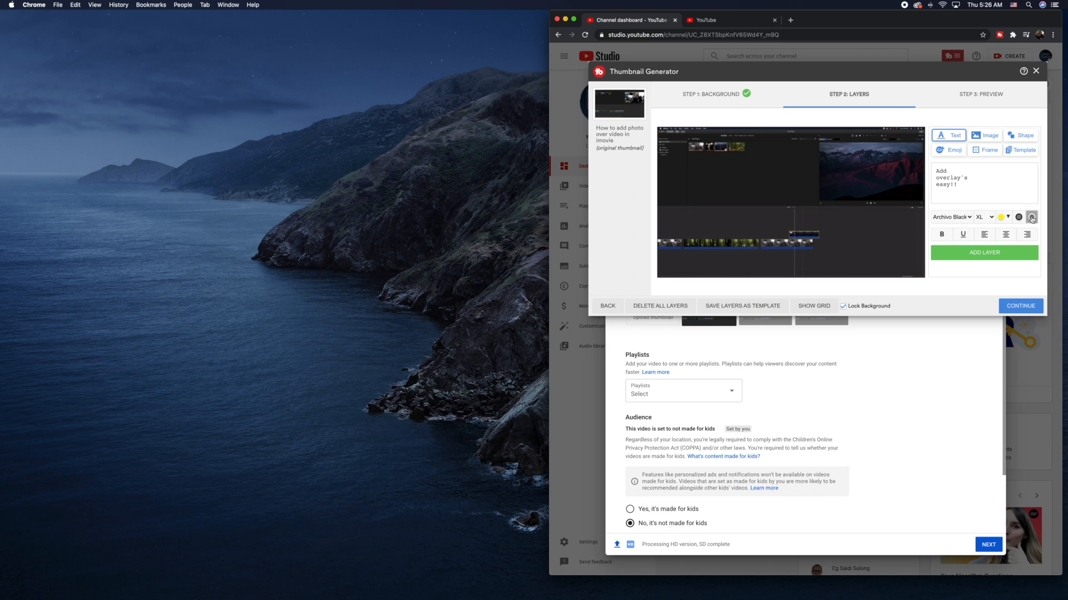
{"action": "left_click", "coordinate": [984, 252]}
Shrink the yellow text layer slightly and move it toward the left side of the thumbnail.
{"action": "left_click", "coordinate": [754, 193]}
{"action": "left_click_drag", "start_coordinate": [754, 193], "coordinate": [755, 192]}
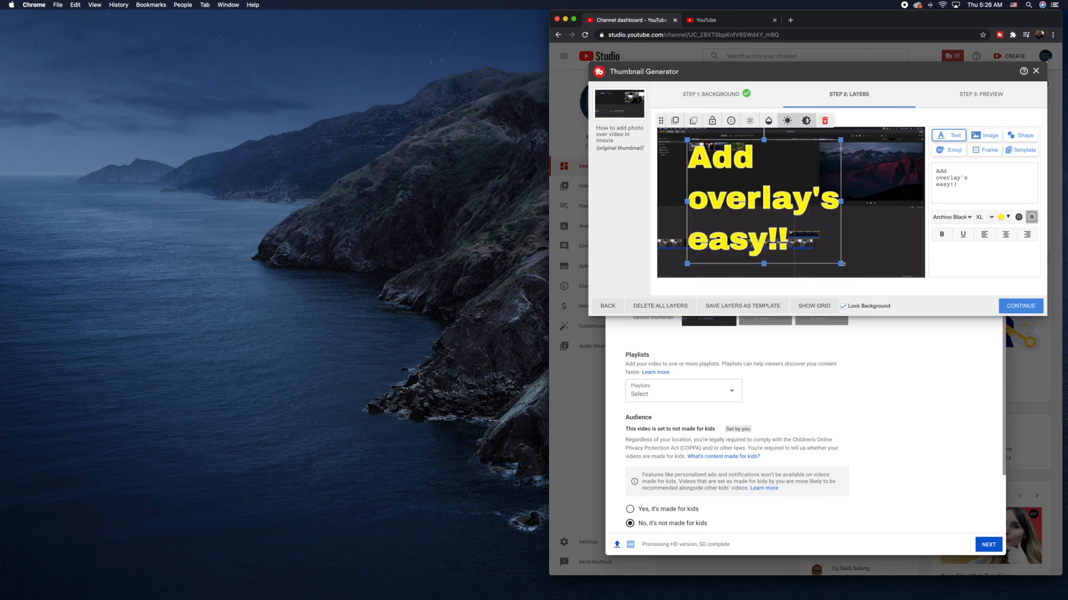
{"action": "left_click_drag", "start_coordinate": [842, 265], "coordinate": [824, 250]}
{"action": "mouse_move", "coordinate": [759, 196]}
{"action": "left_mouse_down"}
{"action": "mouse_move", "coordinate": [737, 202]}
{"action": "mouse_move", "coordinate": [746, 202]}
{"action": "left_mouse_up"}
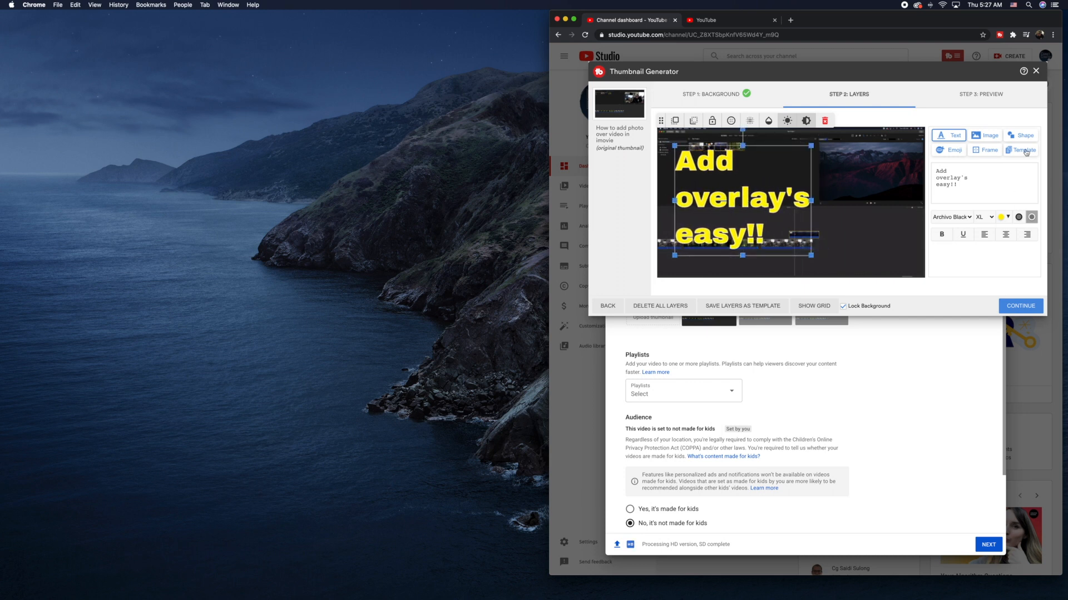
Add a white (#ffffff) arrow shape pointing from the yellow text toward the picture in the background still.
{"action": "left_click", "coordinate": [989, 136]}
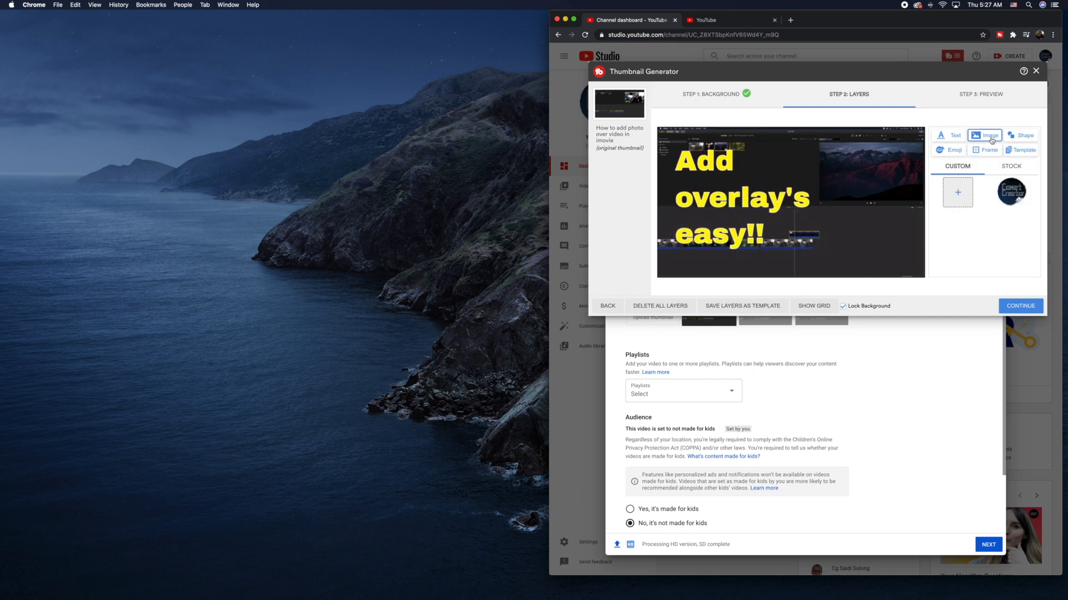
{"action": "left_click", "coordinate": [955, 135]}
{"action": "left_click", "coordinate": [1022, 136]}
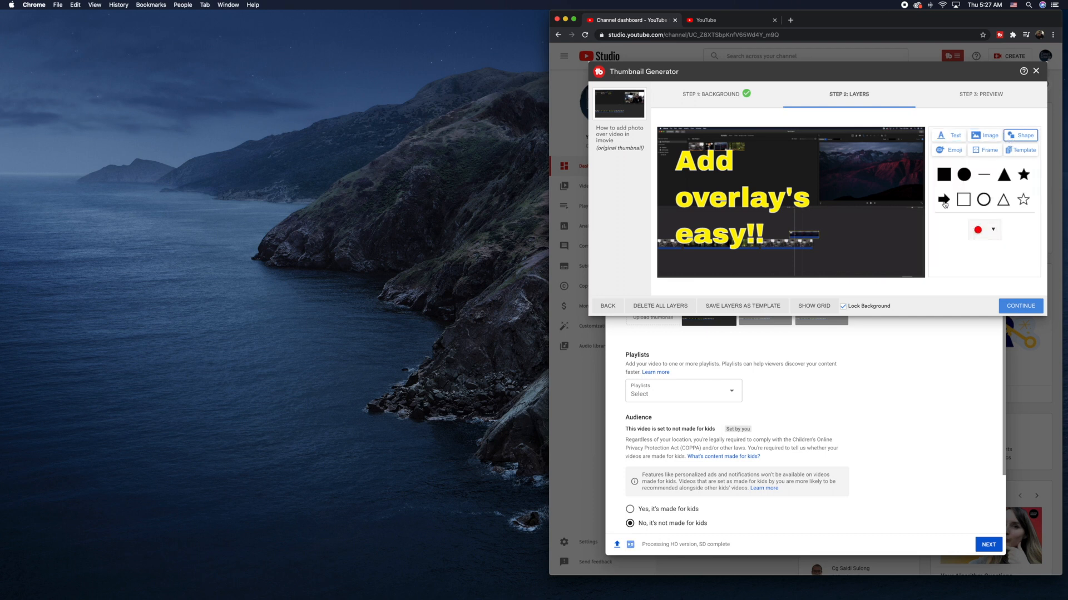
{"action": "left_click", "coordinate": [995, 230]}
{"action": "left_click", "coordinate": [943, 250]}
{"action": "left_click", "coordinate": [984, 230]}
{"action": "left_click_drag", "start_coordinate": [965, 250], "coordinate": [953, 243]}
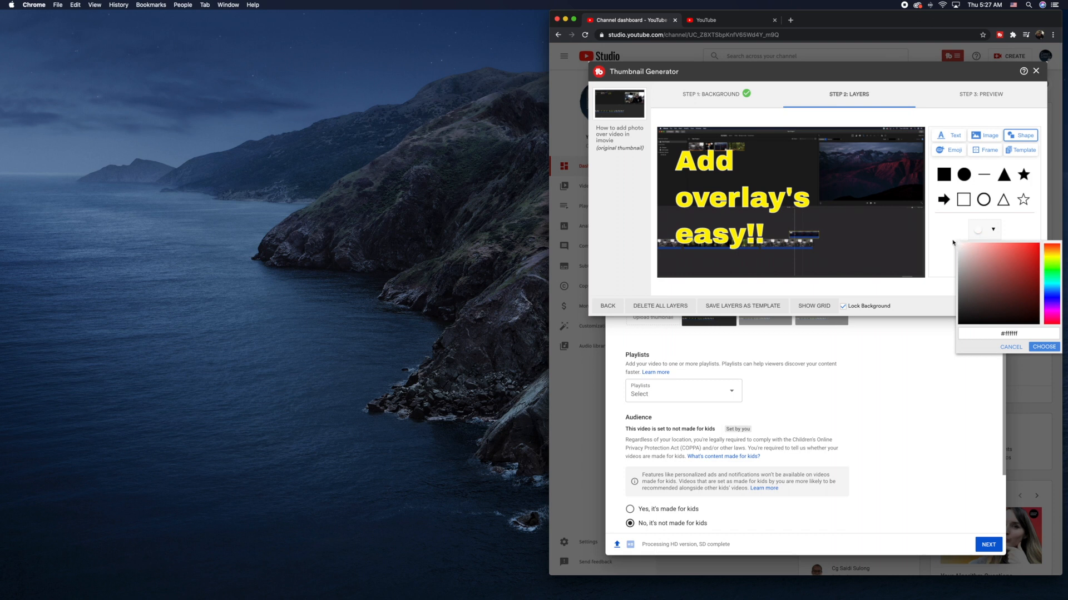
{"action": "left_click", "coordinate": [1043, 347]}
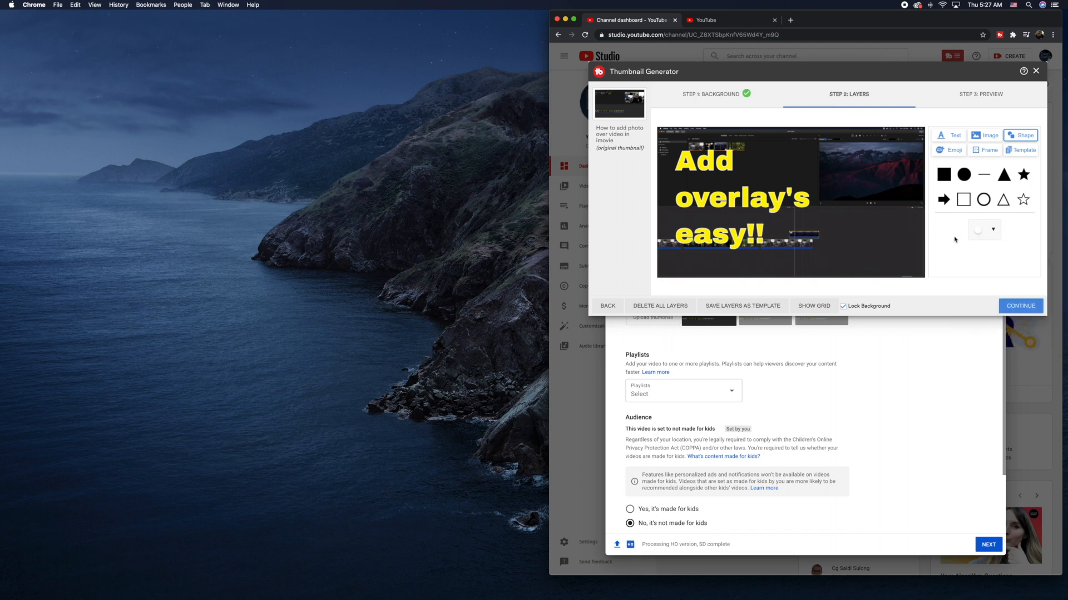
{"action": "left_click", "coordinate": [944, 199]}
{"action": "left_click_drag", "start_coordinate": [697, 169], "coordinate": [835, 194]}
{"action": "left_click", "coordinate": [797, 166]}
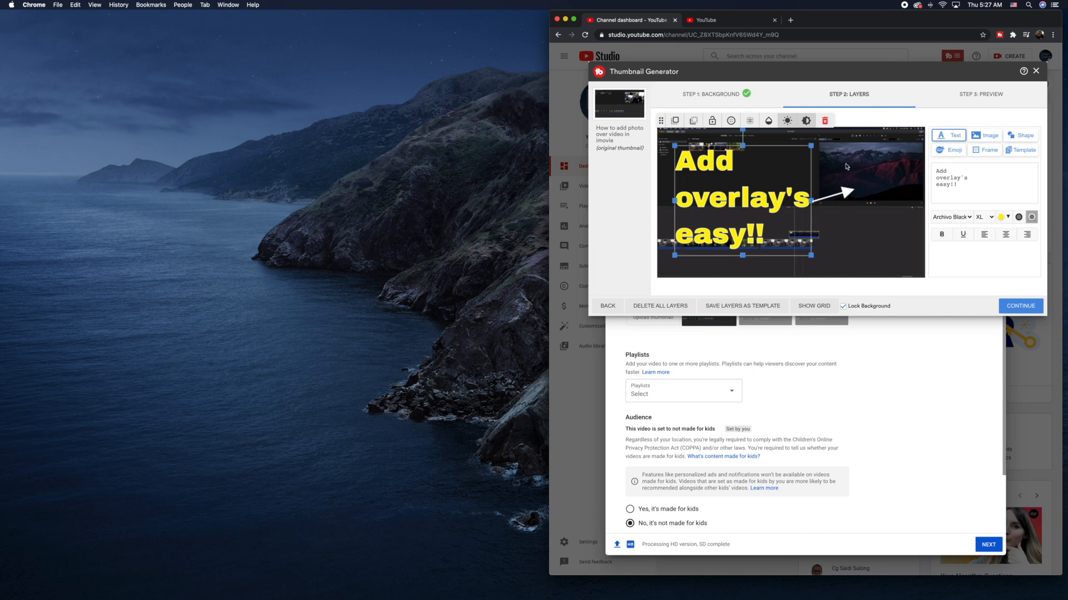
{"action": "left_click", "coordinate": [860, 164]}
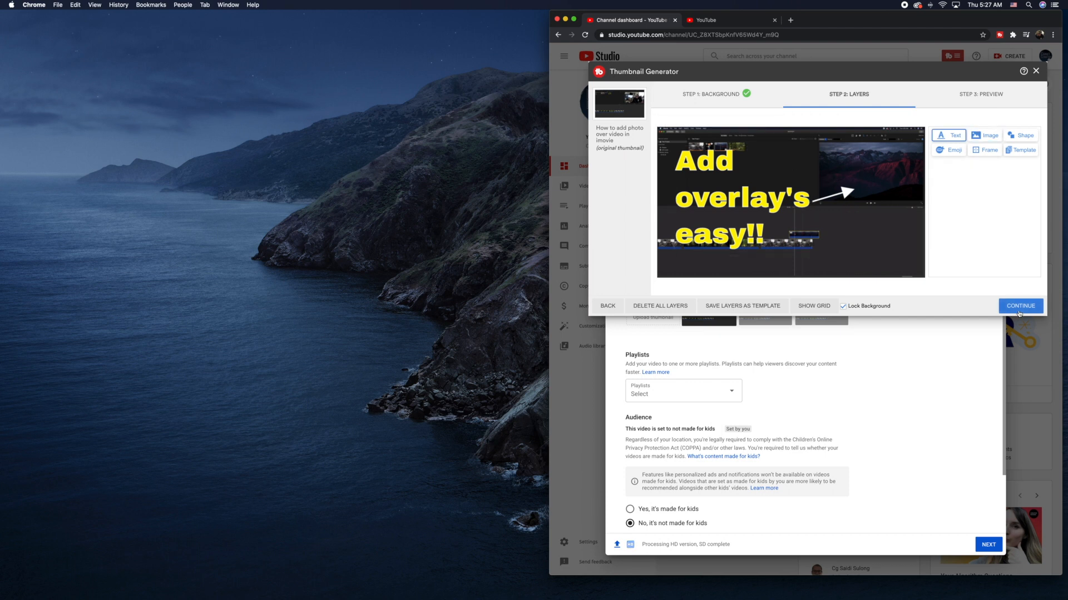
Add the teal frame around the thumbnail.
{"action": "left_click", "coordinate": [950, 151]}
{"action": "left_click", "coordinate": [981, 153]}
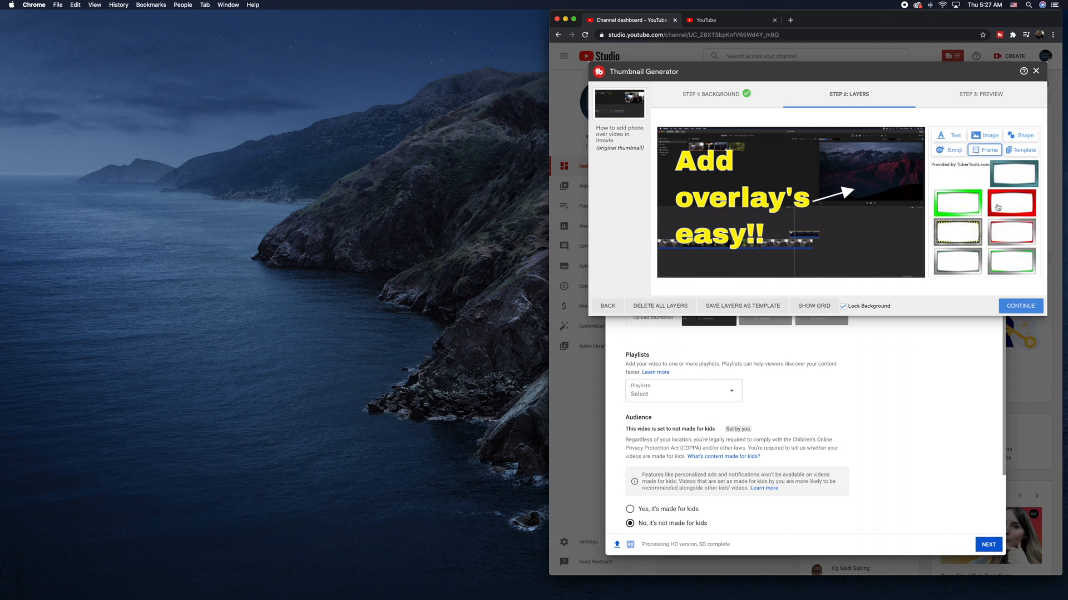
{"action": "left_click", "coordinate": [1011, 184]}
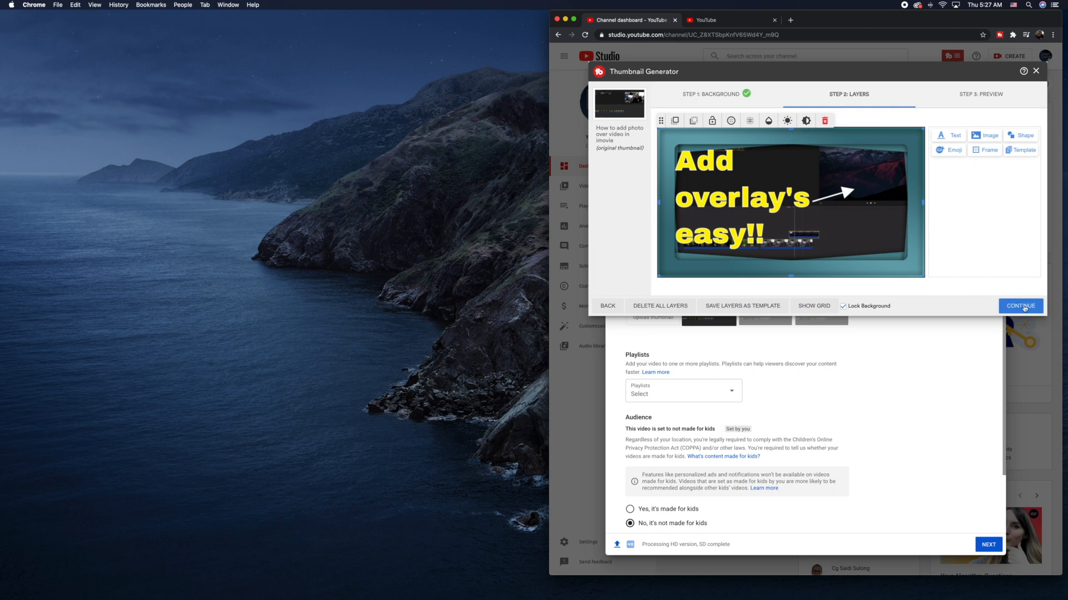
Preview the thumbnail against competing YouTube videos for "How to add photo over video in imovie" and publish it.
{"action": "left_click", "coordinate": [1022, 307]}
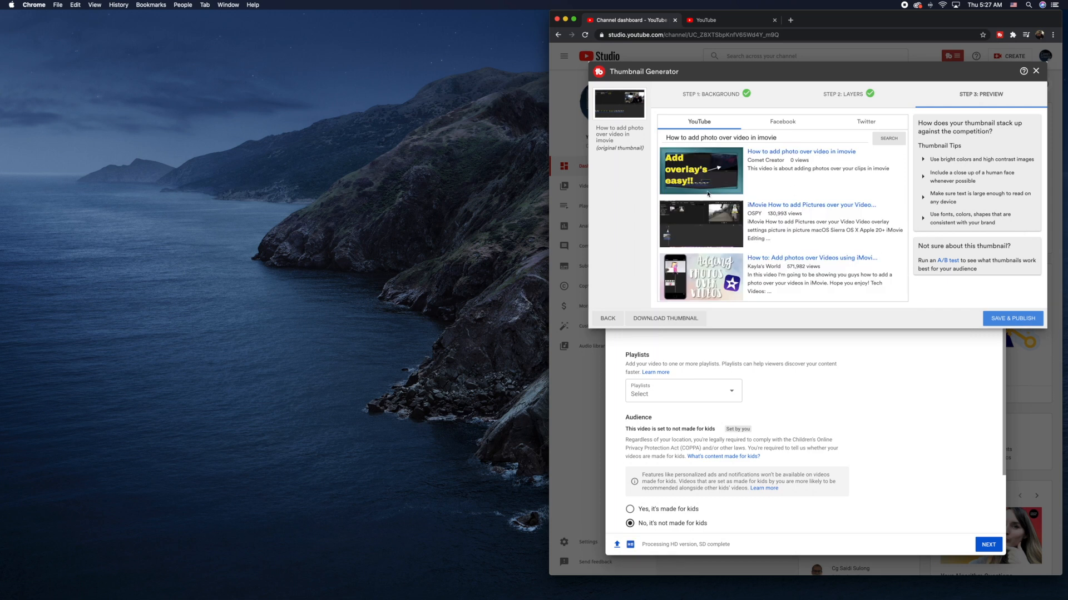
{"action": "scroll", "coordinate": [706, 197], "scroll_direction": "down", "scroll_amount": 2}
{"action": "scroll", "coordinate": [705, 211], "scroll_direction": "down", "scroll_amount": 3}
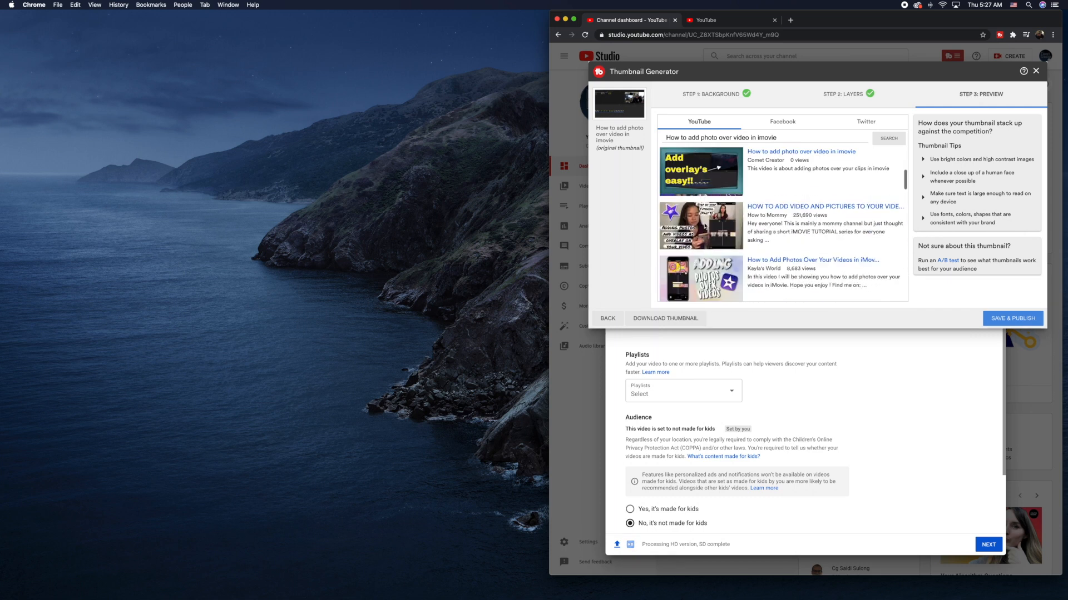
{"action": "scroll", "coordinate": [705, 227], "scroll_direction": "up", "scroll_amount": 5}
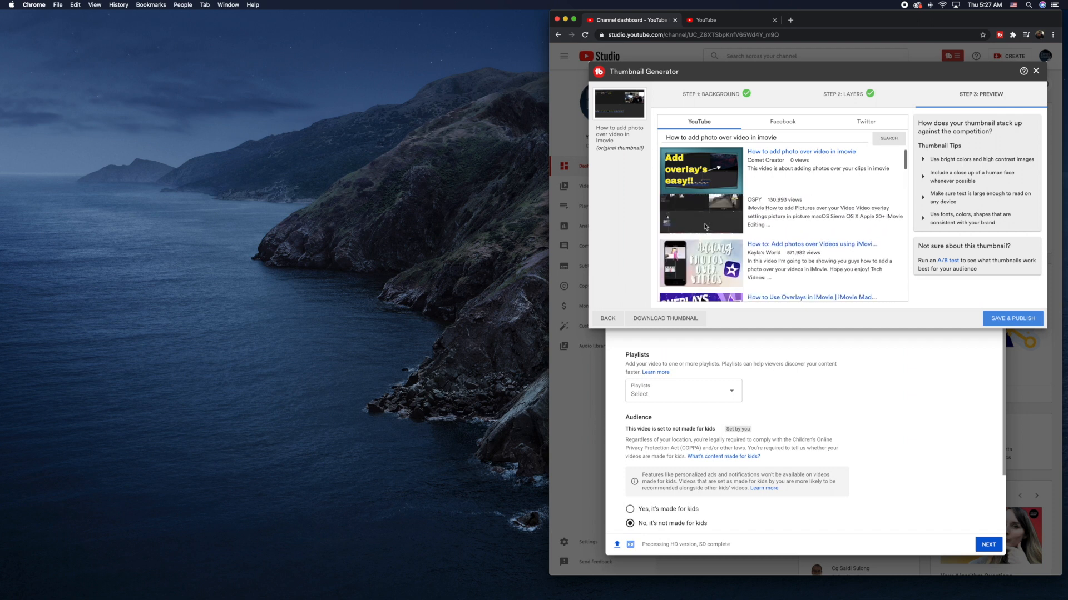
{"action": "scroll", "coordinate": [705, 226], "scroll_direction": "down", "scroll_amount": 5}
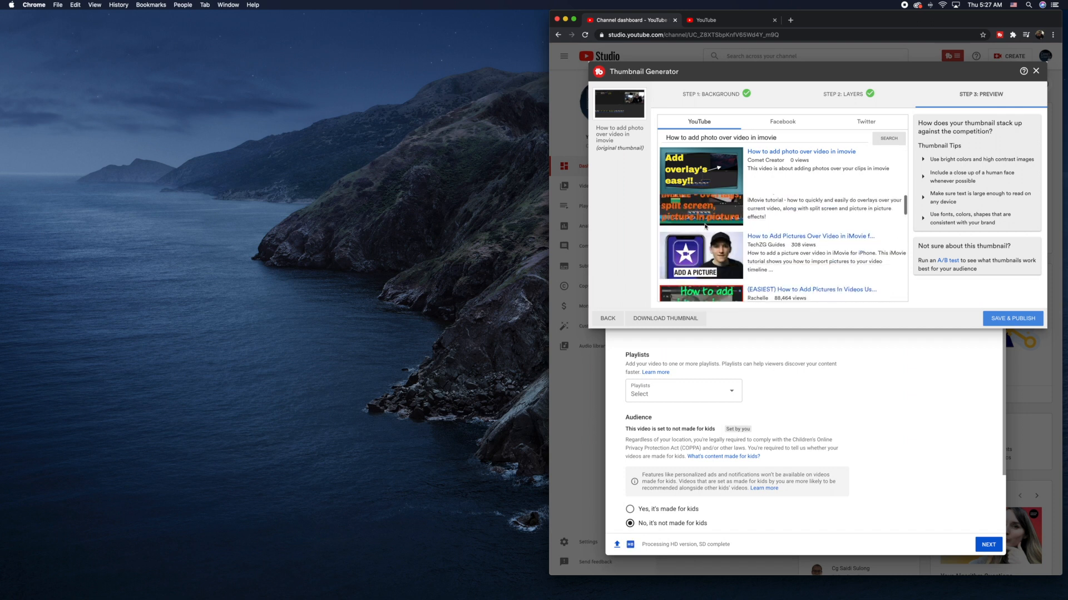
{"action": "scroll", "coordinate": [705, 226], "scroll_direction": "up", "scroll_amount": 5}
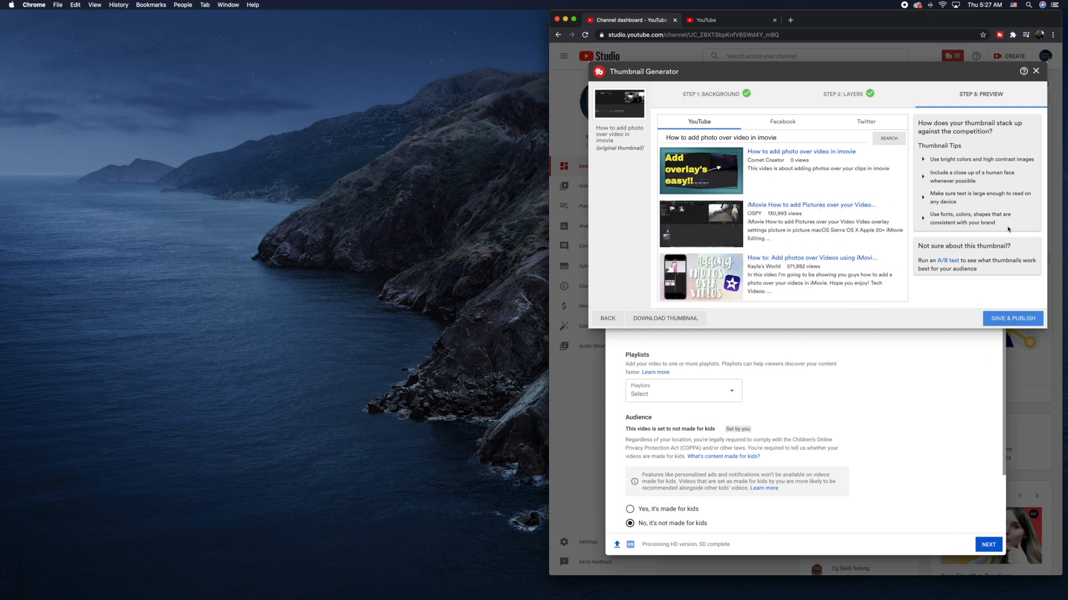
{"action": "left_click", "coordinate": [1007, 315]}
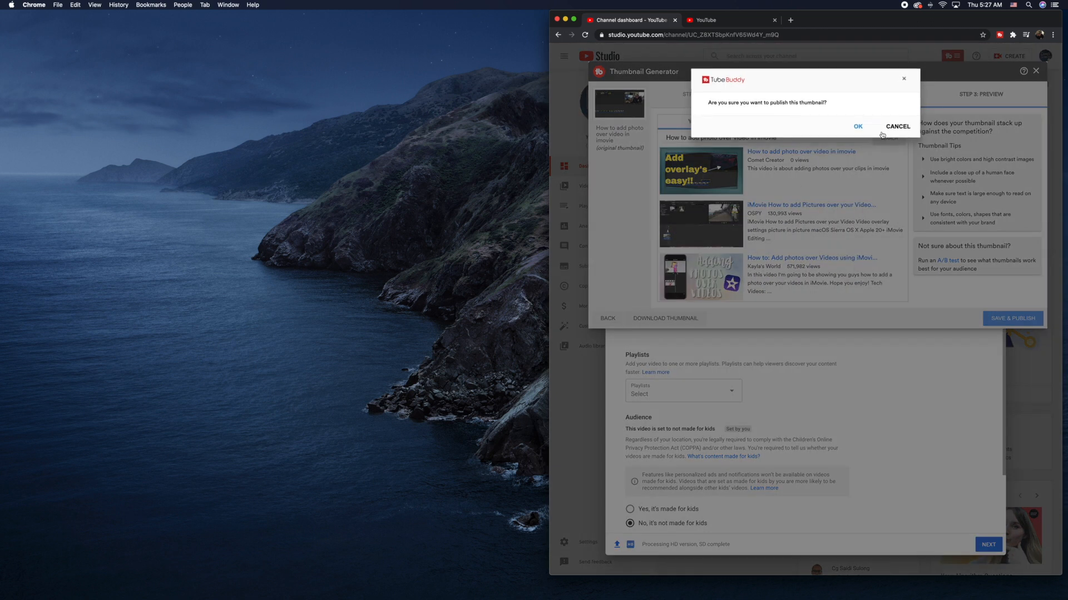
{"action": "left_click", "coordinate": [860, 127]}
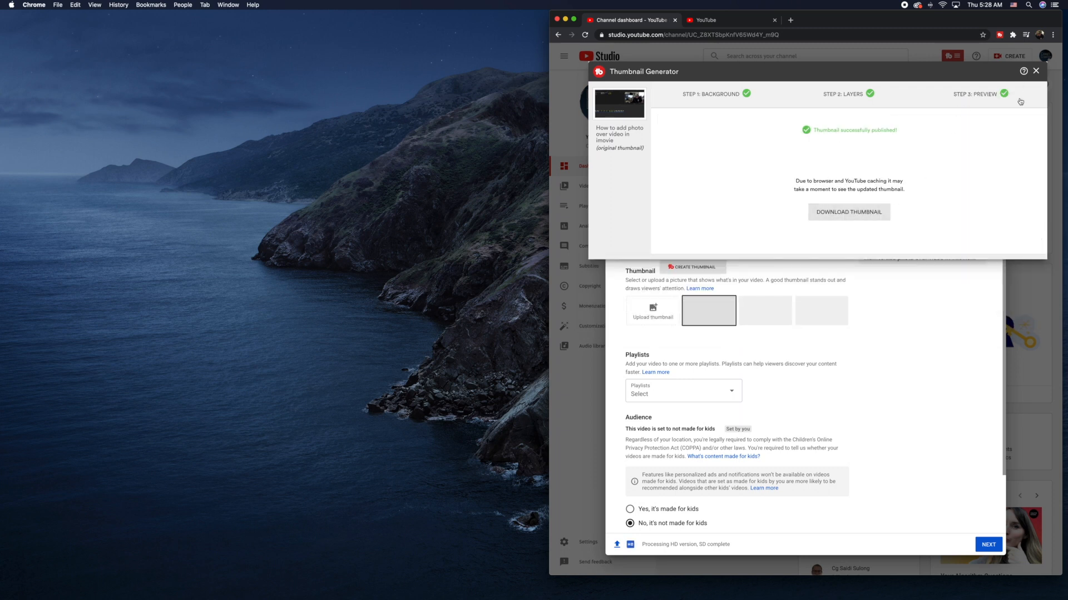
{"action": "left_click", "coordinate": [1035, 70]}
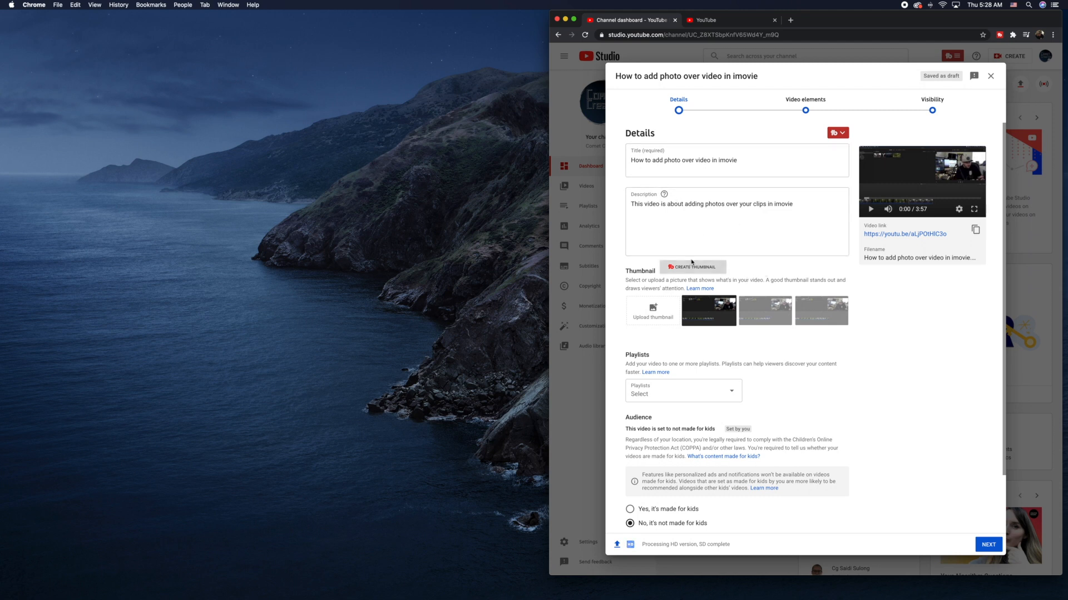
Expand the additional video detail options and go on to the Video elements stage.
{"action": "scroll", "coordinate": [695, 319], "scroll_direction": "down", "scroll_amount": 3}
{"action": "left_click", "coordinate": [656, 503]}
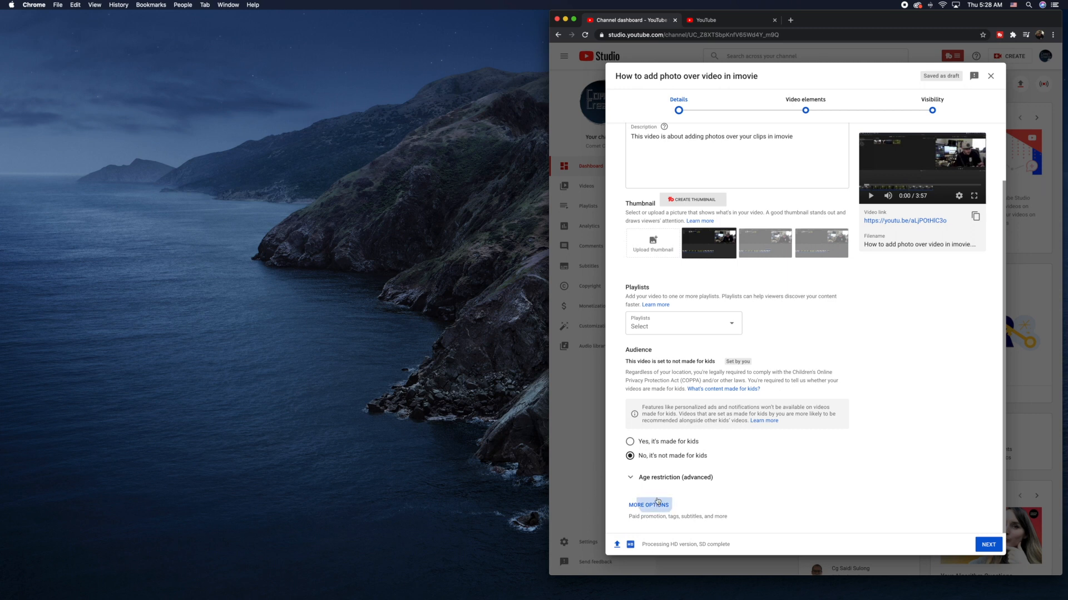
{"action": "scroll", "coordinate": [786, 434], "scroll_direction": "up", "scroll_amount": 10}
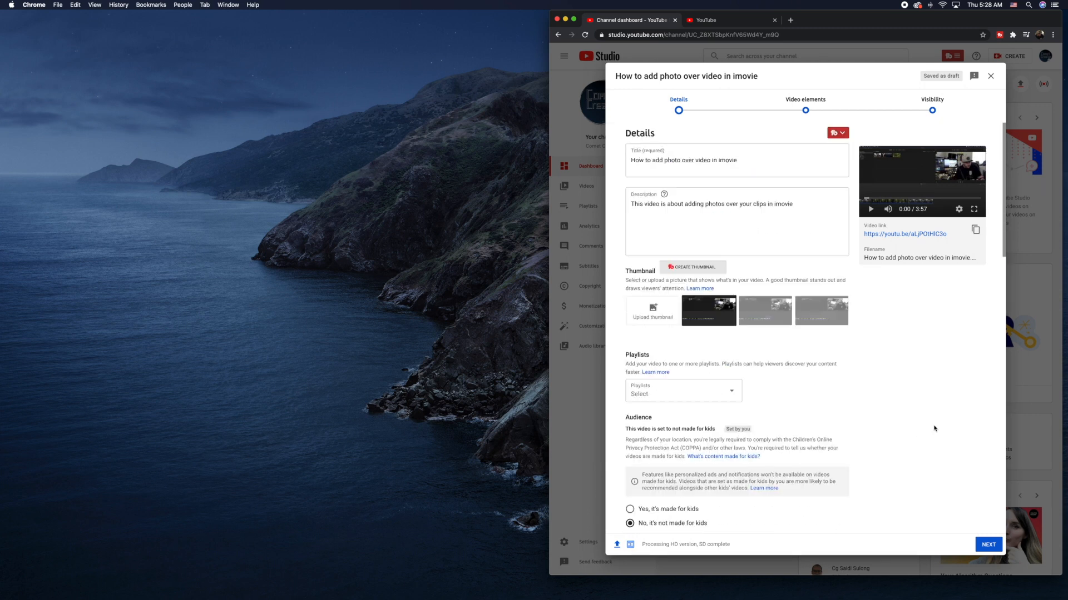
{"action": "left_click", "coordinate": [808, 107]}
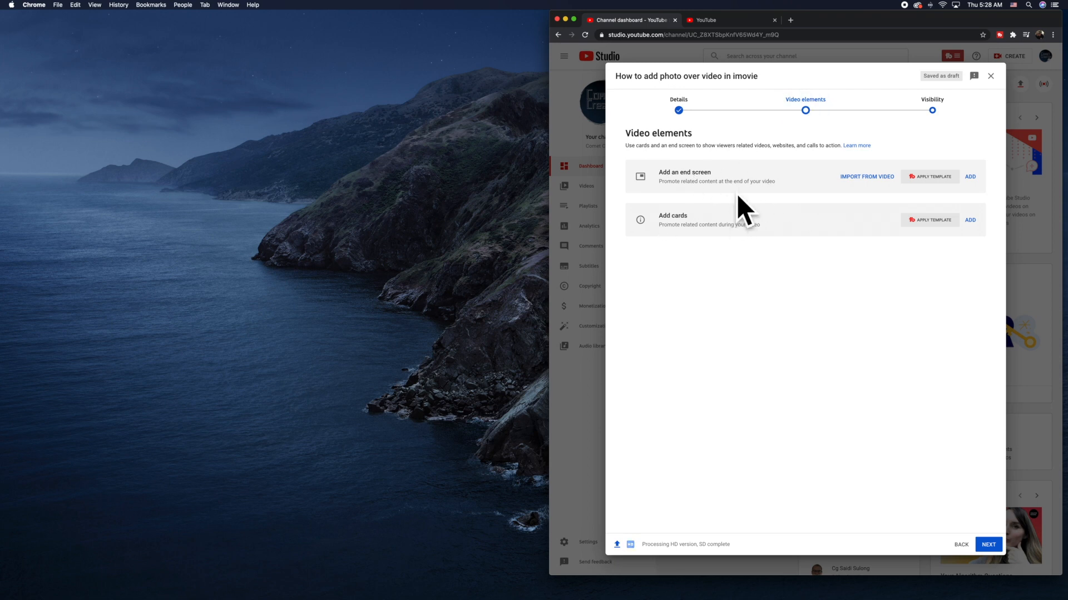
Start an end screen and add a Subscribe element in the lower-right corner of the video frame.
{"action": "left_click", "coordinate": [970, 177]}
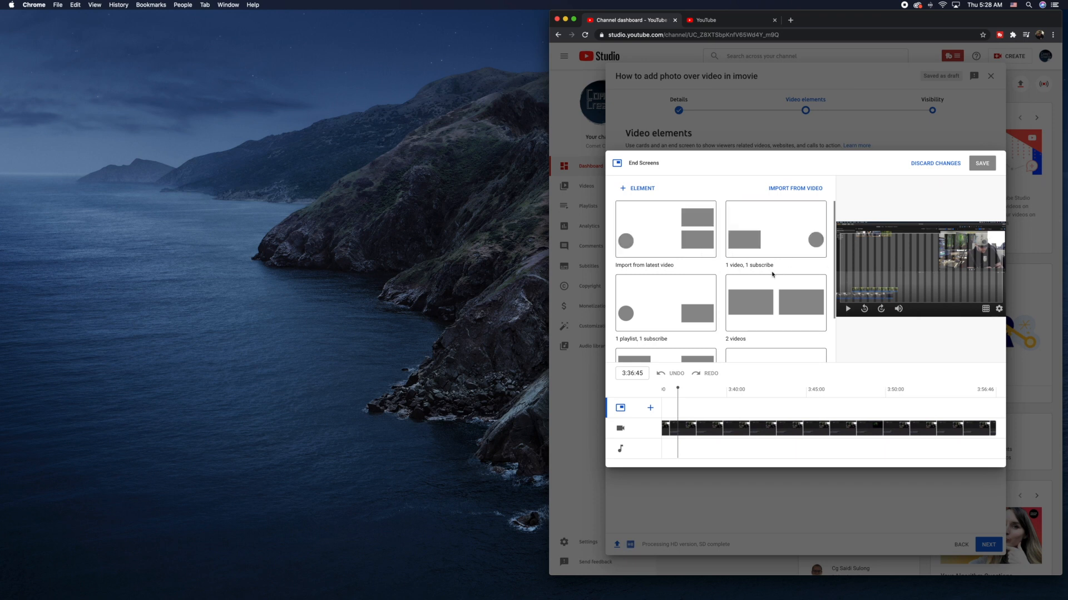
{"action": "scroll", "coordinate": [789, 276], "scroll_direction": "down", "scroll_amount": 1}
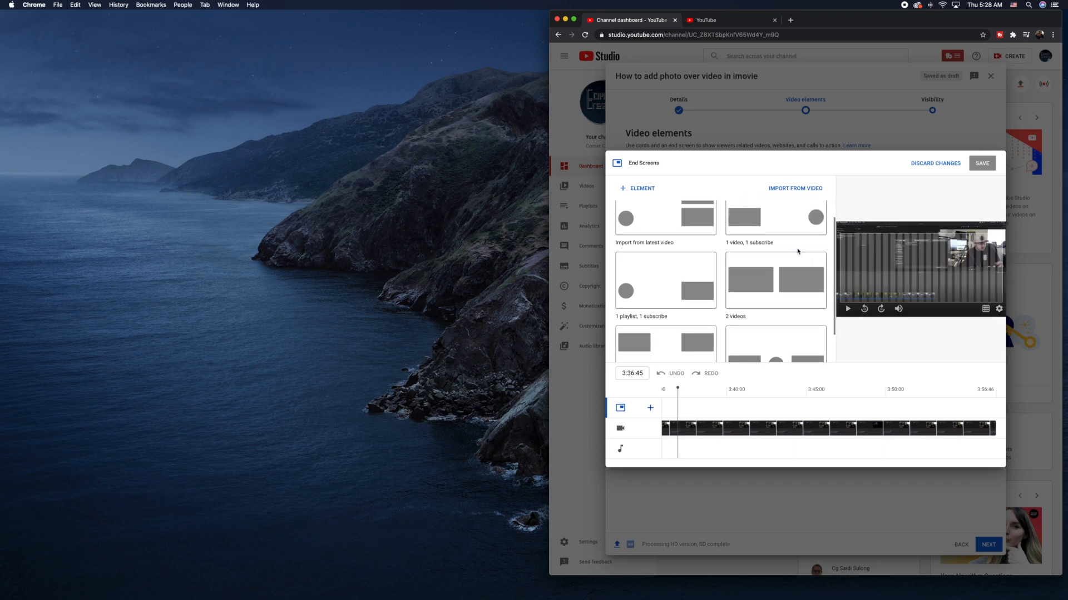
{"action": "scroll", "coordinate": [817, 258], "scroll_direction": "up", "scroll_amount": 1}
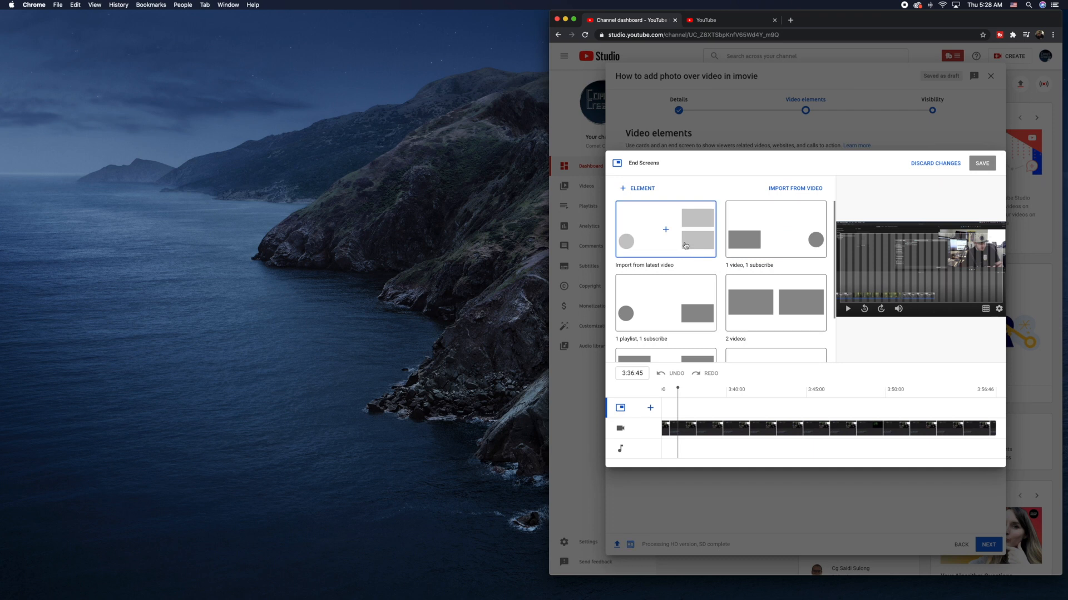
{"action": "scroll", "coordinate": [740, 306], "scroll_direction": "down", "scroll_amount": 3}
{"action": "scroll", "coordinate": [685, 309], "scroll_direction": "up", "scroll_amount": 2}
{"action": "scroll", "coordinate": [684, 306], "scroll_direction": "up", "scroll_amount": 1}
{"action": "left_click", "coordinate": [642, 192]}
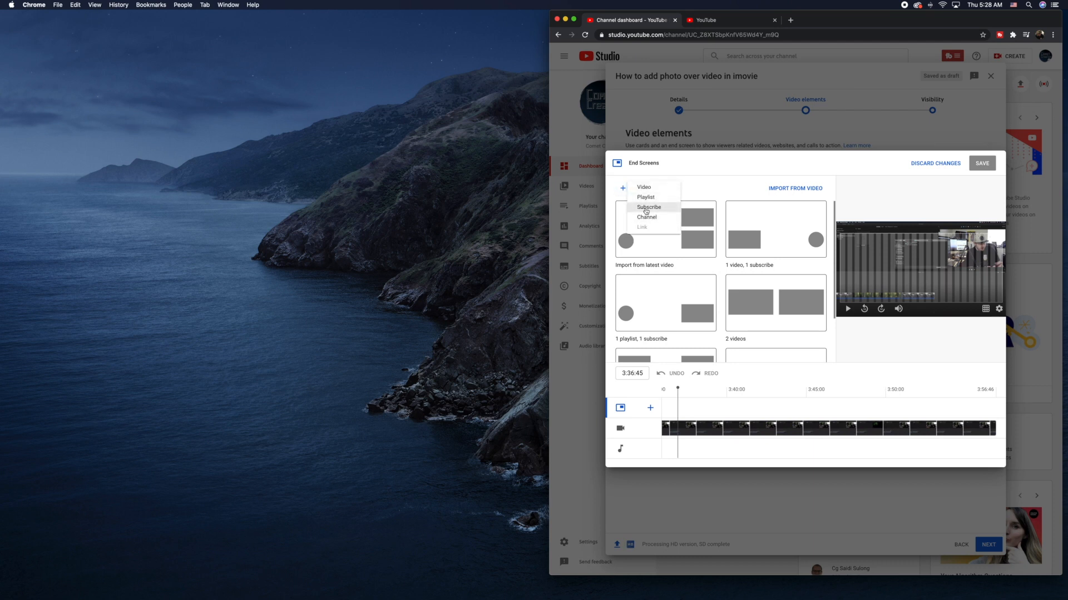
{"action": "left_click", "coordinate": [647, 207]}
{"action": "left_click_drag", "start_coordinate": [834, 249], "coordinate": [996, 311]}
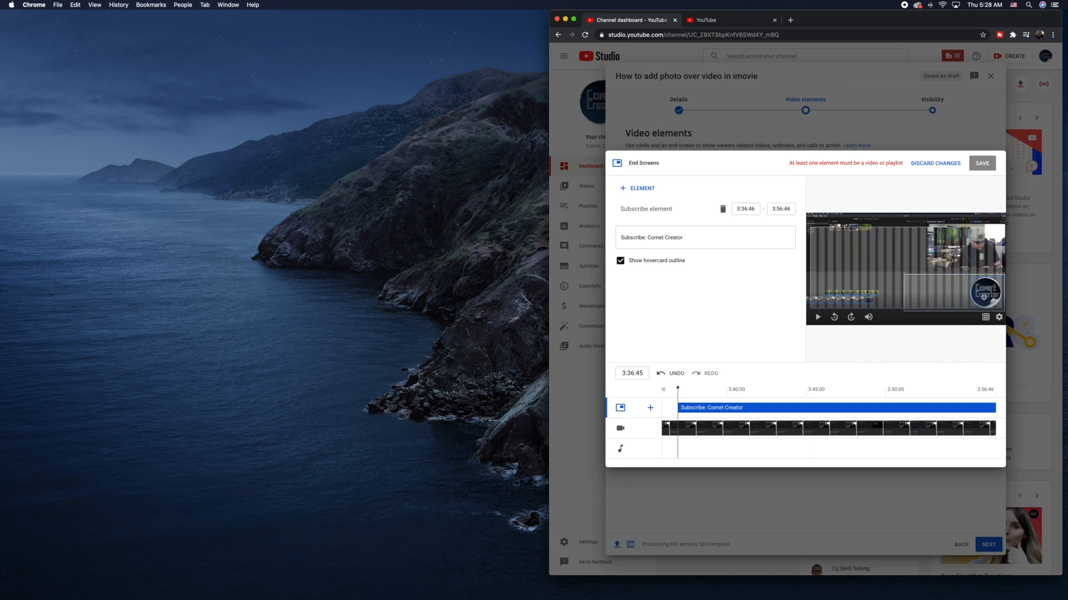
Add a video element to the end screen and set it to Best for viewer.
{"action": "left_click", "coordinate": [642, 188]}
{"action": "left_click", "coordinate": [643, 189]}
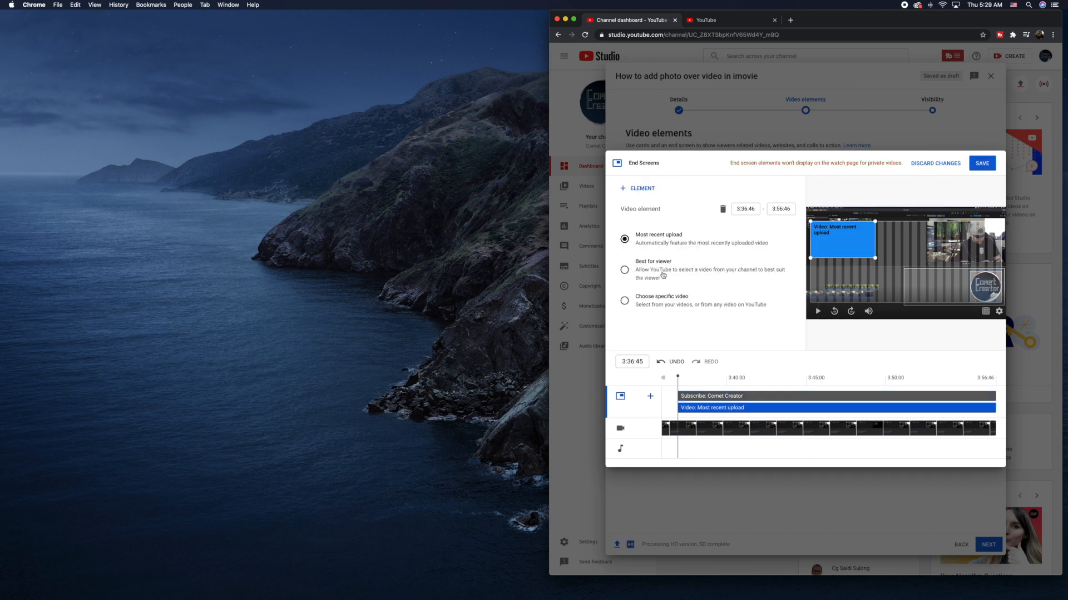
{"action": "left_click", "coordinate": [625, 271]}
Add a second end-screen video element showing the specific video "Edit and Fix audio in imovie for iphone and ipad".
{"action": "left_click", "coordinate": [629, 192]}
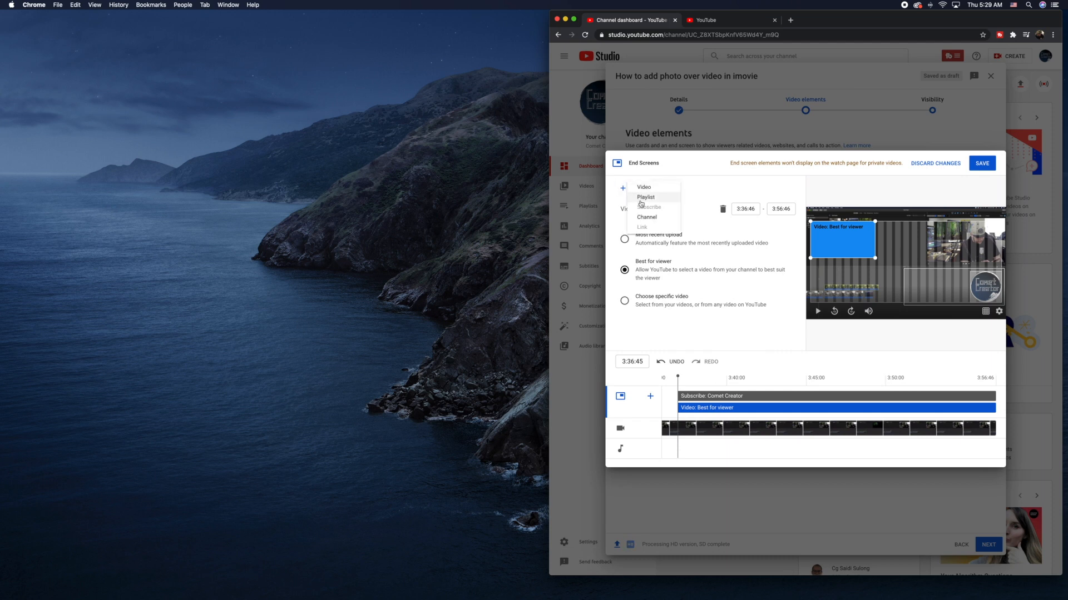
{"action": "left_click", "coordinate": [643, 188]}
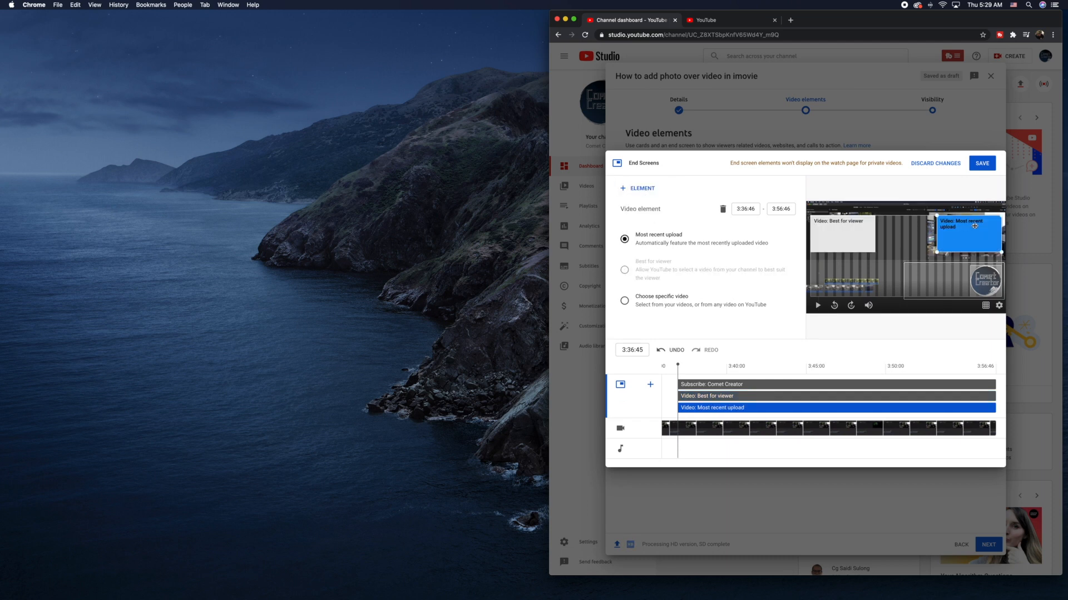
{"action": "left_click", "coordinate": [624, 301]}
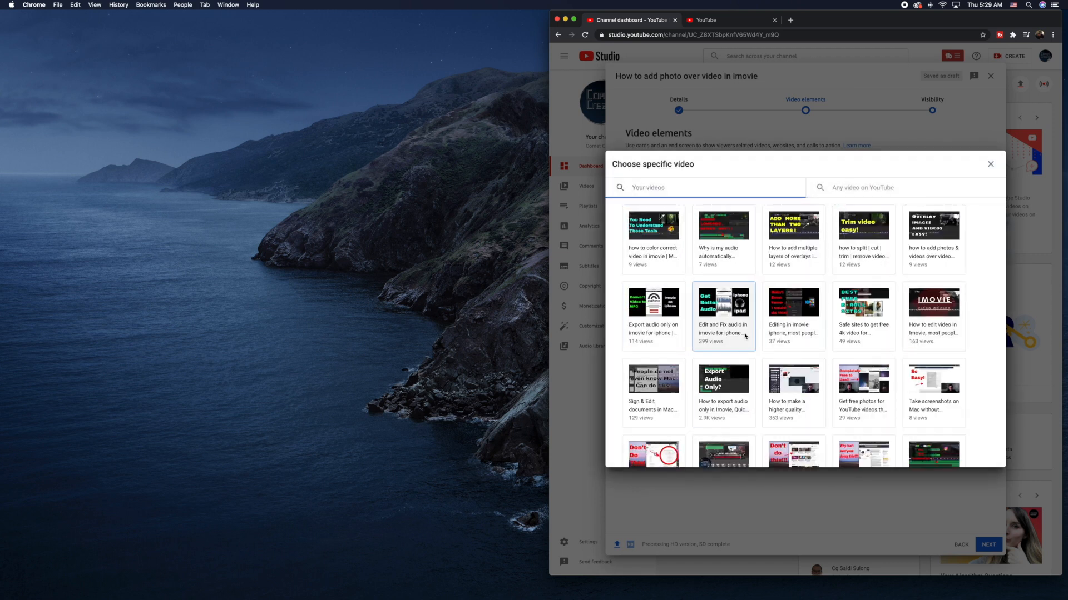
{"action": "left_click", "coordinate": [730, 322]}
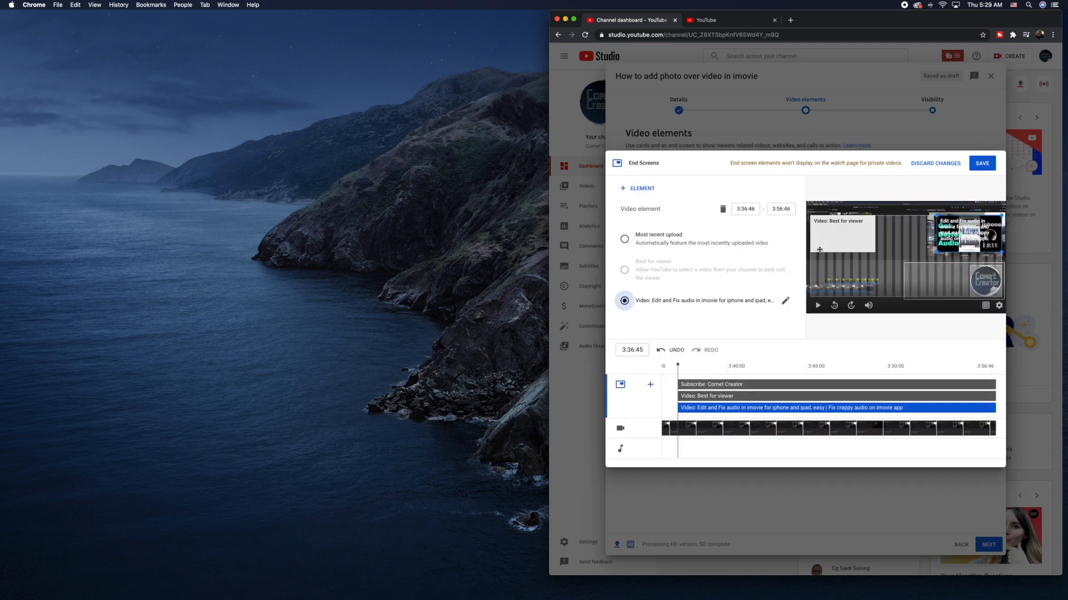
Check the other end-screen element types without adding one, and save the end screen.
{"action": "left_click", "coordinate": [620, 190]}
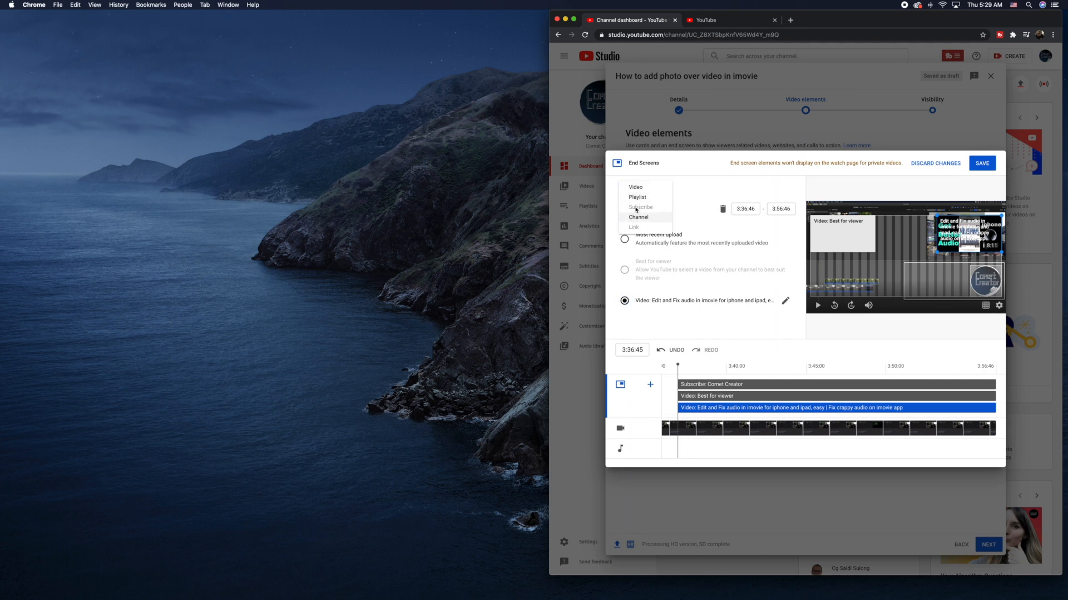
{"action": "left_click", "coordinate": [693, 231]}
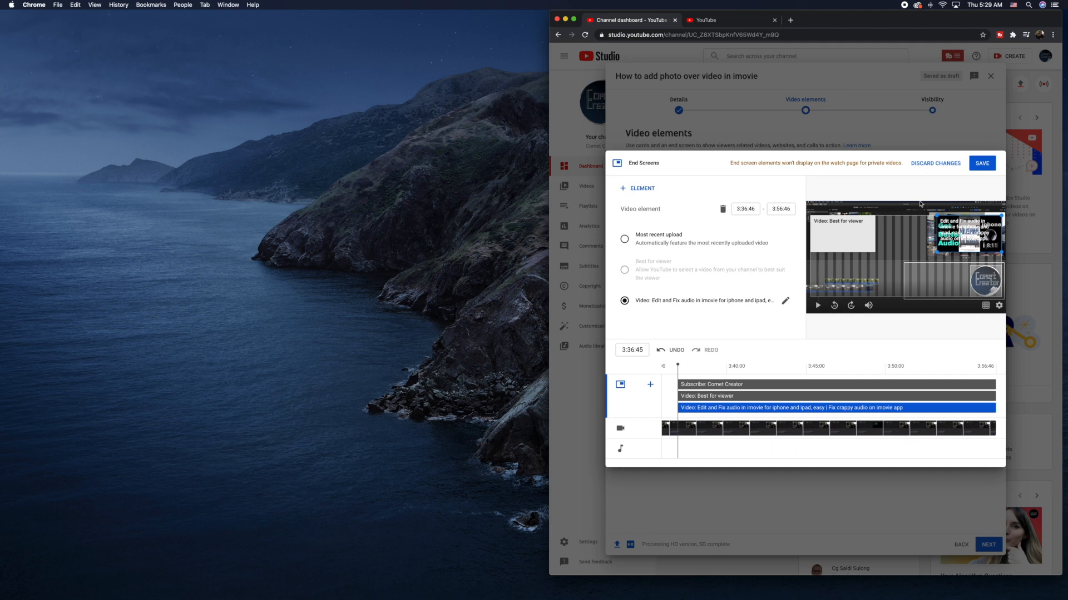
{"action": "left_click", "coordinate": [974, 168]}
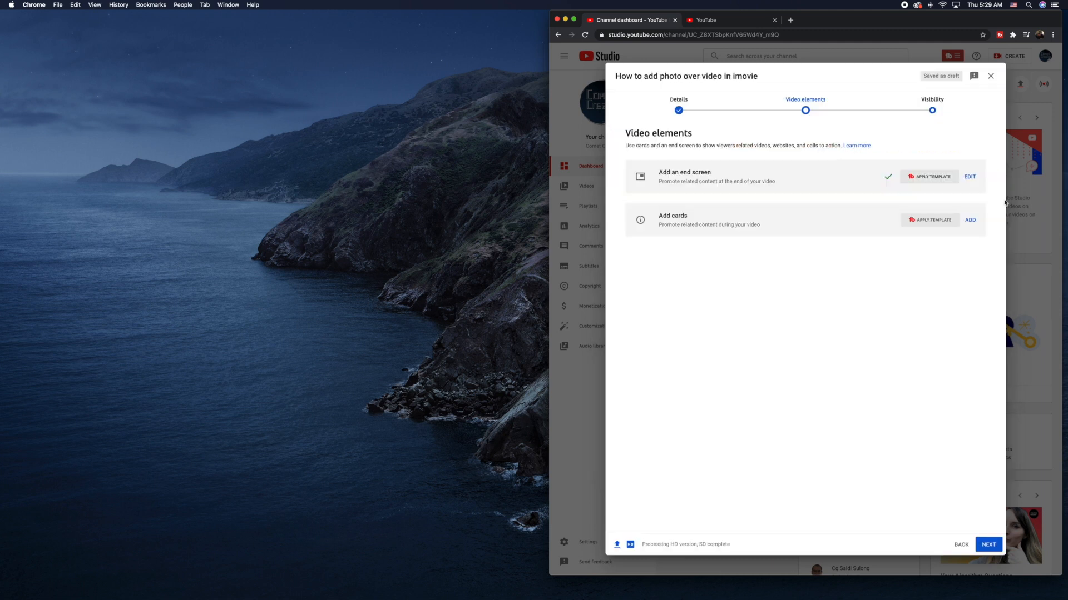
Add a video card at 0:31:04 linking to "Safe sites to get free 4k video for YouTube | (HD B Roll)".
{"action": "left_click", "coordinate": [970, 221]}
{"action": "left_click", "coordinate": [710, 416]}
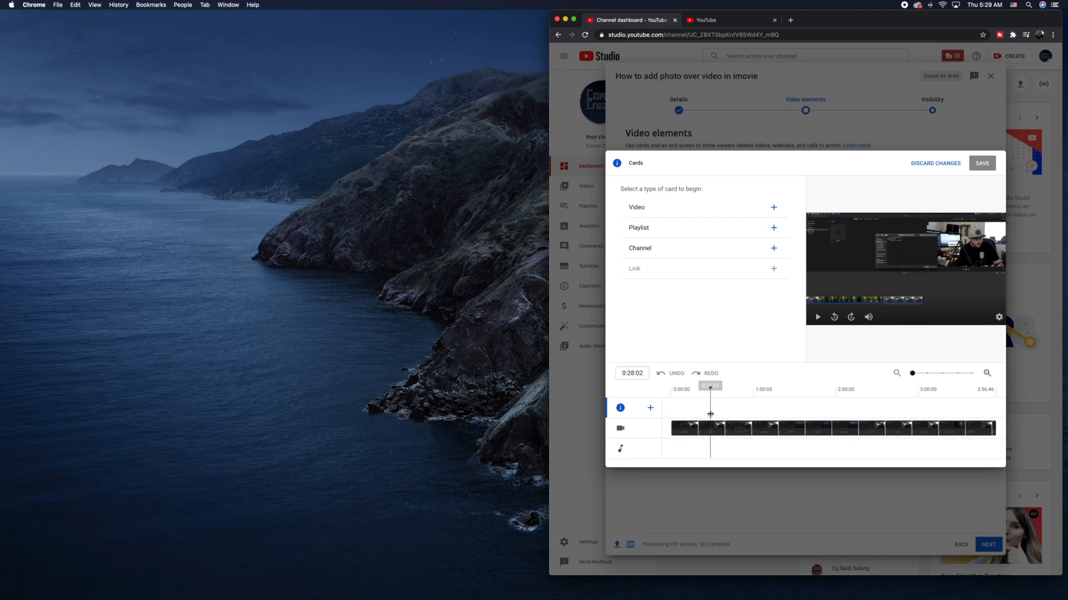
{"action": "left_click", "coordinate": [715, 412]}
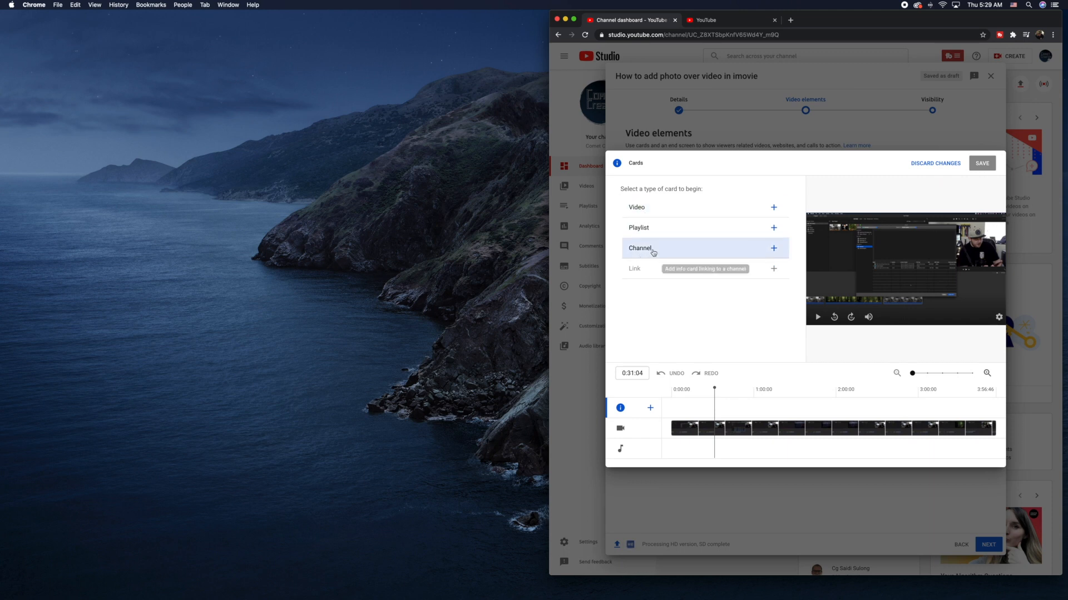
{"action": "left_click", "coordinate": [773, 208]}
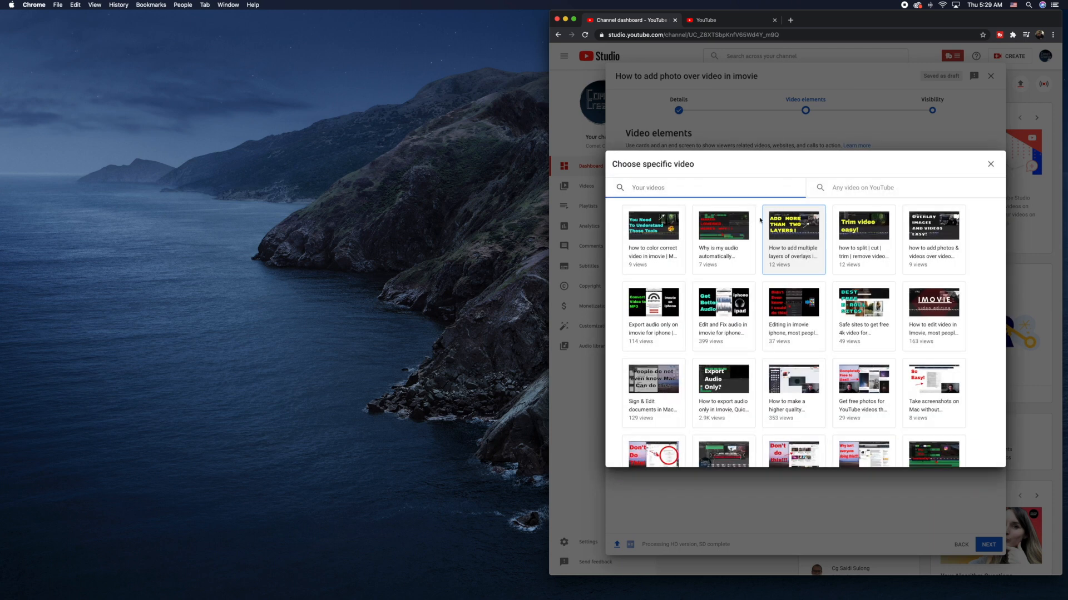
{"action": "left_click", "coordinate": [872, 323]}
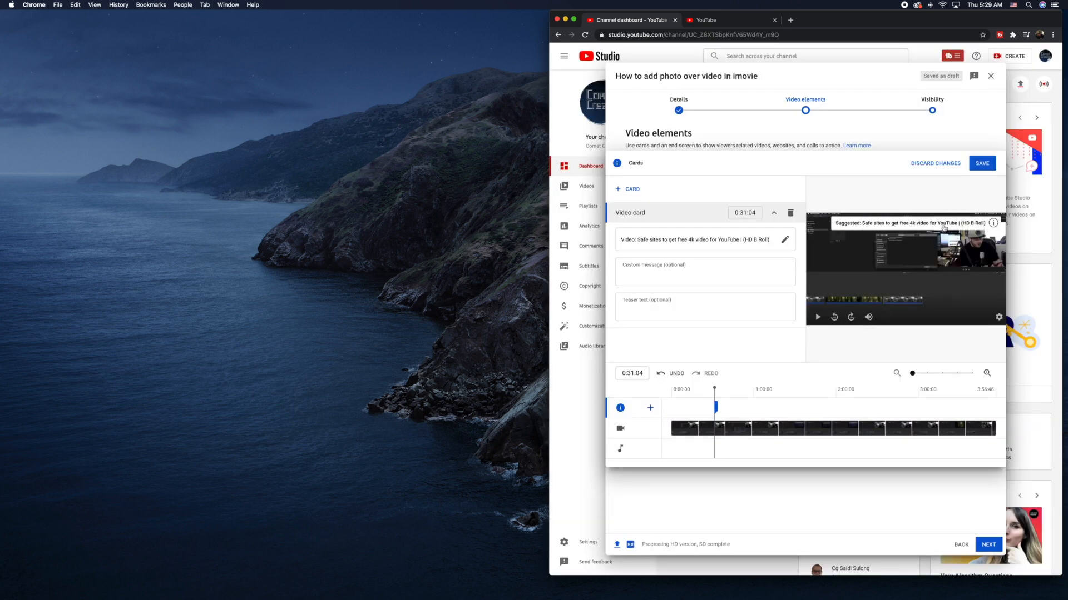
Add a second video card at 2:27:44 linking to the channel's "Export audio only on imovie for iphone" video.
{"action": "left_click_drag", "start_coordinate": [741, 413], "coordinate": [874, 412]}
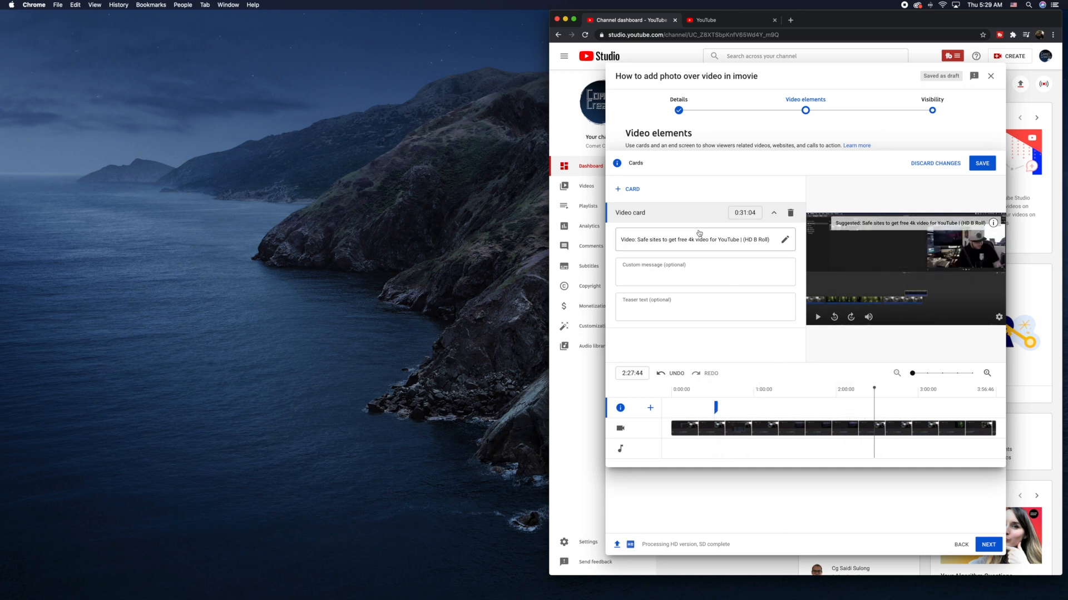
{"action": "left_click", "coordinate": [629, 189]}
{"action": "left_click", "coordinate": [626, 195]}
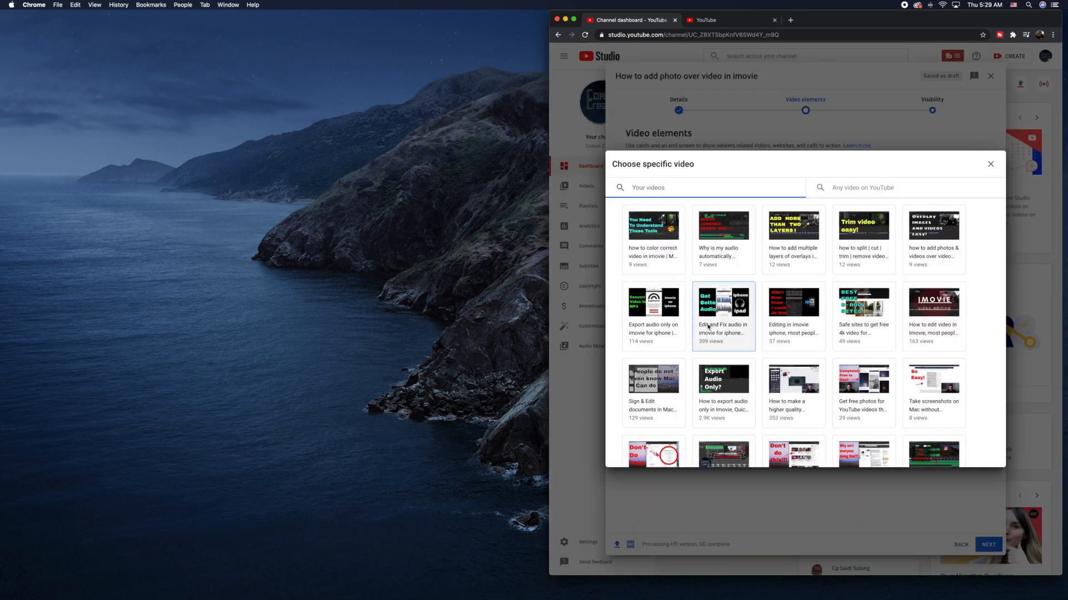
{"action": "left_click", "coordinate": [667, 321]}
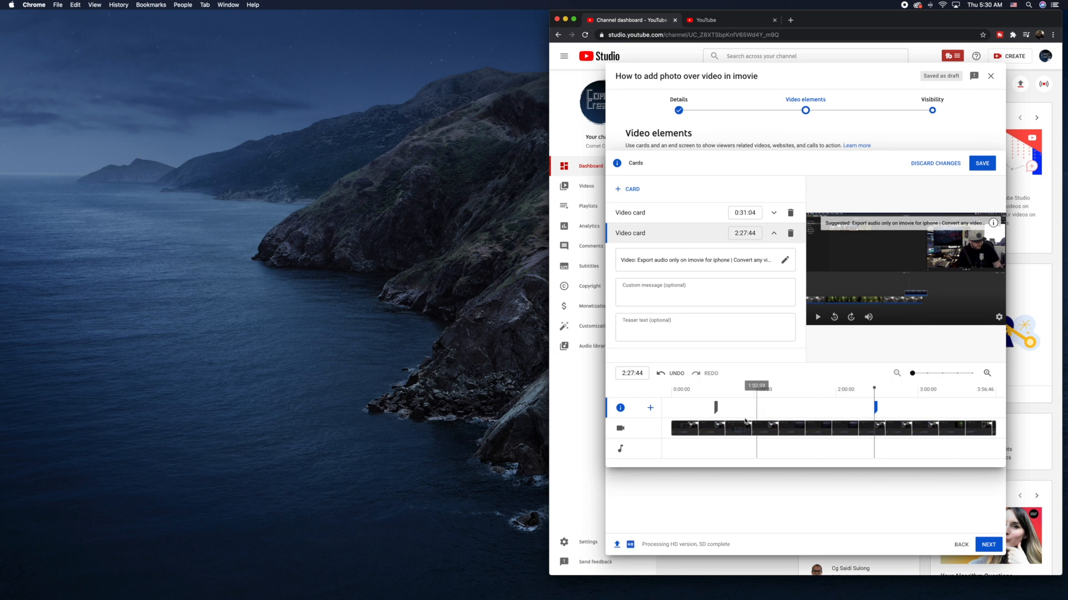
Check the available card types without adding another card, and save the cards.
{"action": "left_click", "coordinate": [628, 189]}
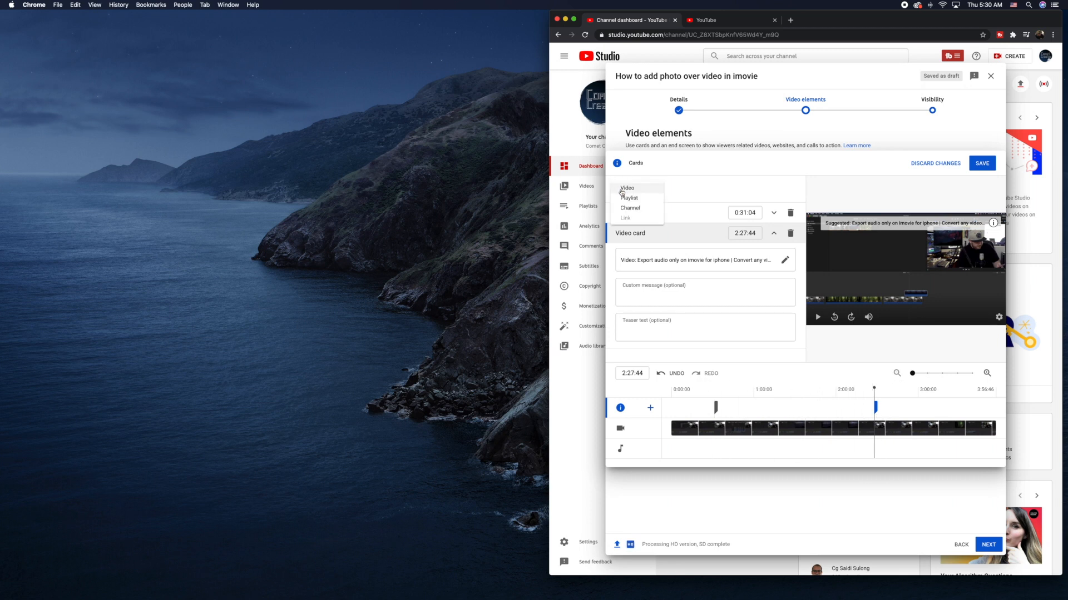
{"action": "left_click", "coordinate": [747, 194]}
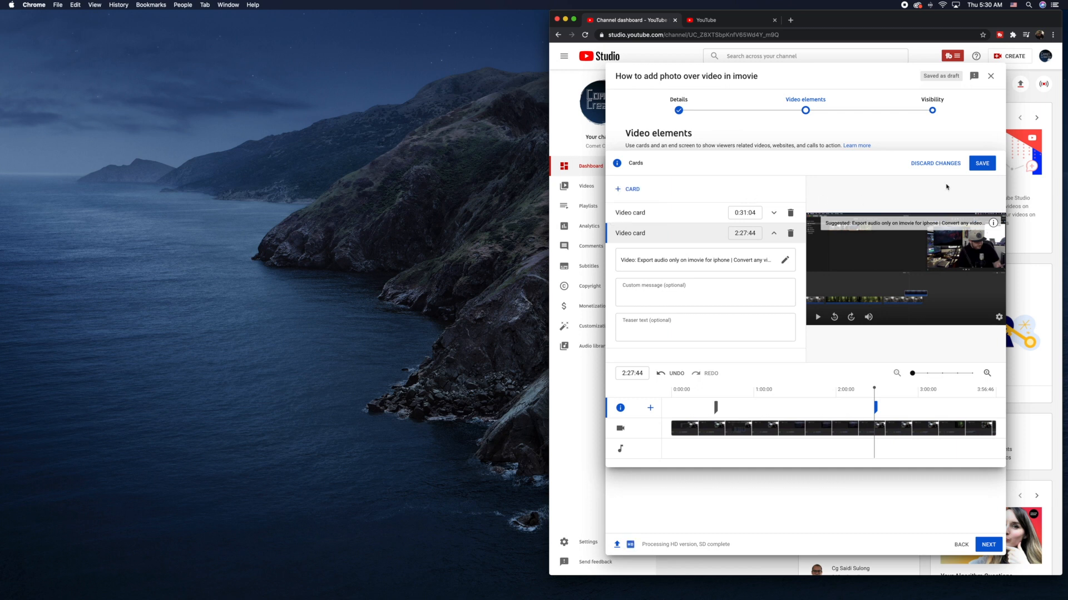
{"action": "left_click", "coordinate": [987, 165]}
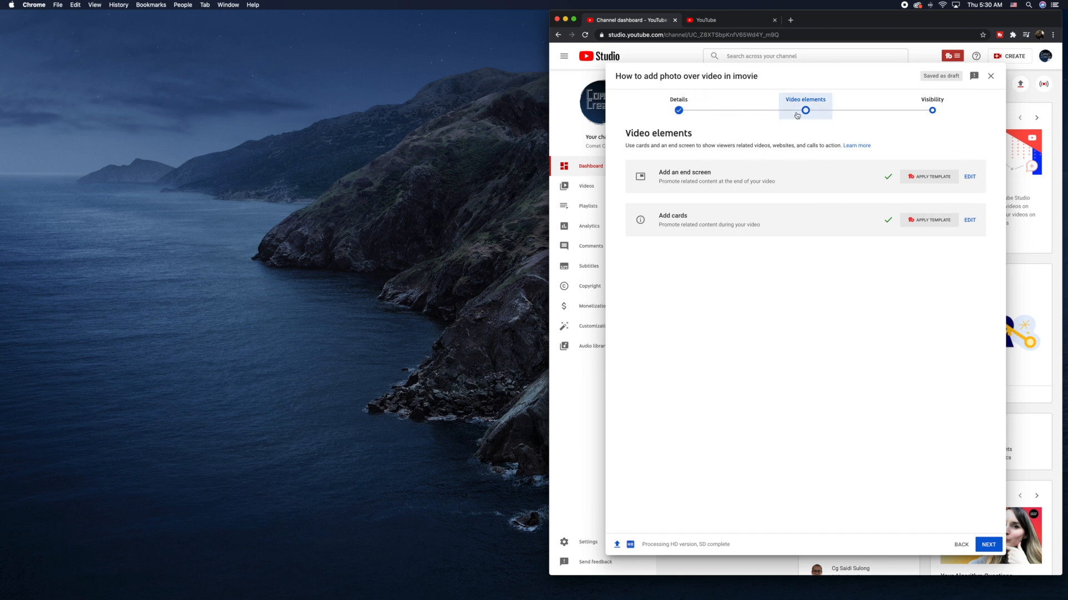
In the visibility settings, try the Private and Unlisted options and set the video to Public.
{"action": "left_click", "coordinate": [933, 112]}
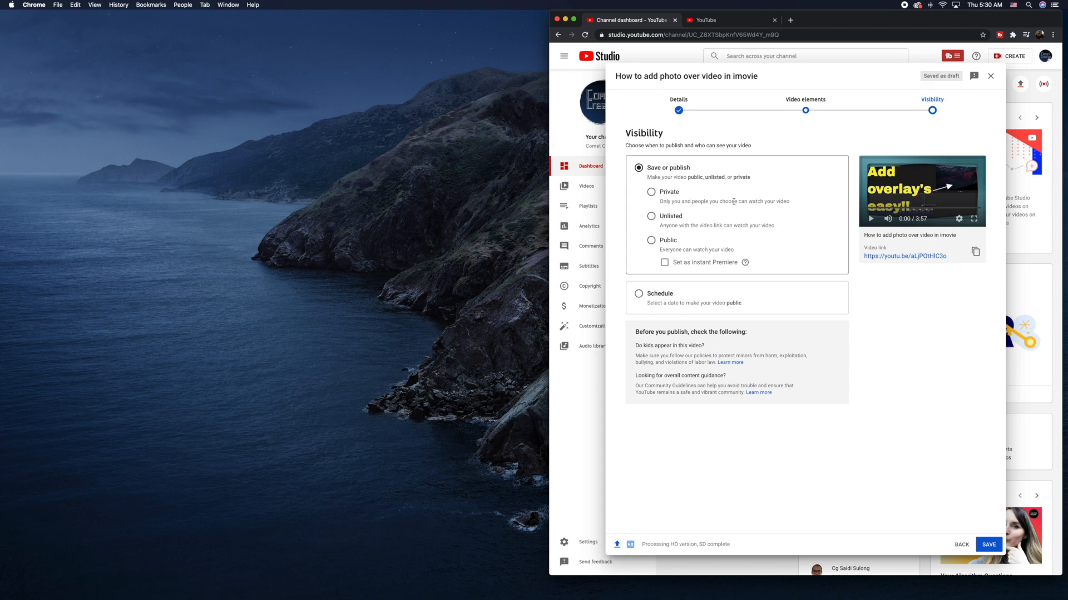
{"action": "left_click", "coordinate": [651, 193]}
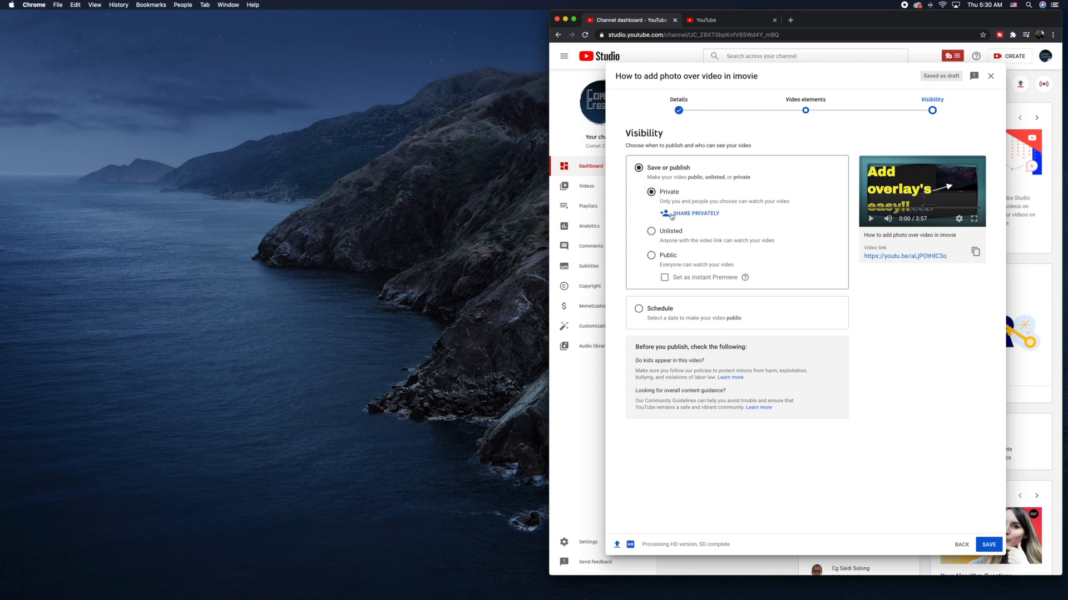
{"action": "left_click", "coordinate": [652, 233]}
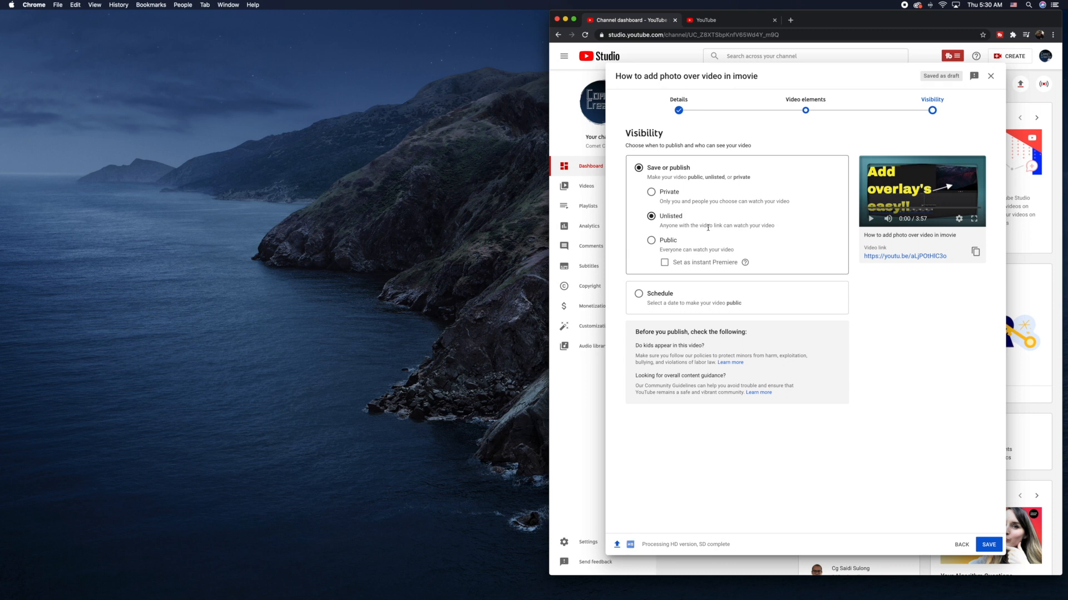
{"action": "left_click", "coordinate": [651, 240]}
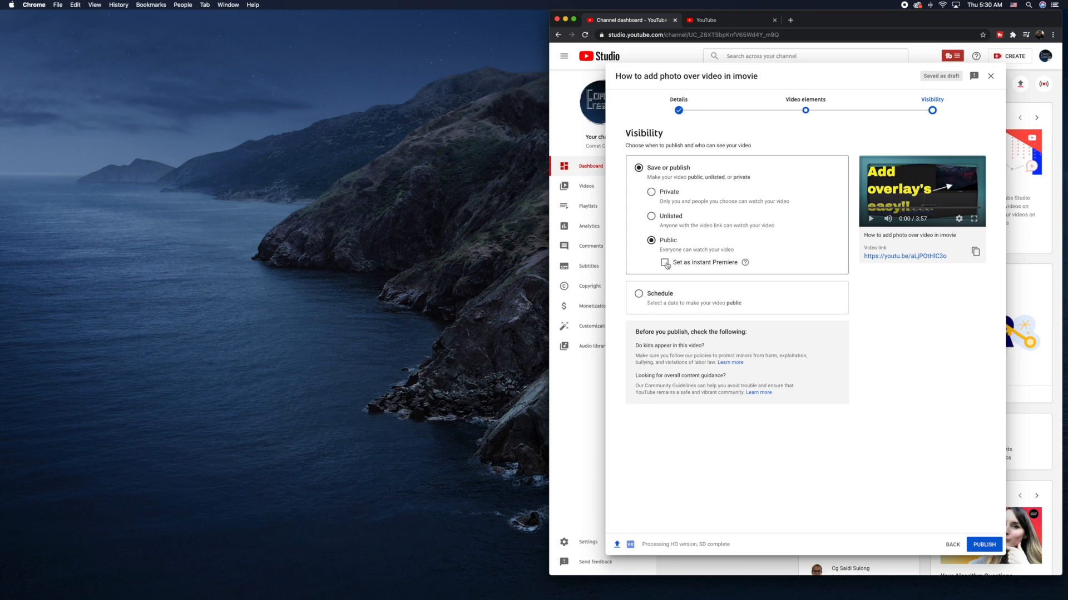
{"action": "mouse_move", "coordinate": [744, 266]}
Try scheduling the video's publication for Dec 16, 2020 at 10:30 AM.
{"action": "left_click", "coordinate": [639, 294]}
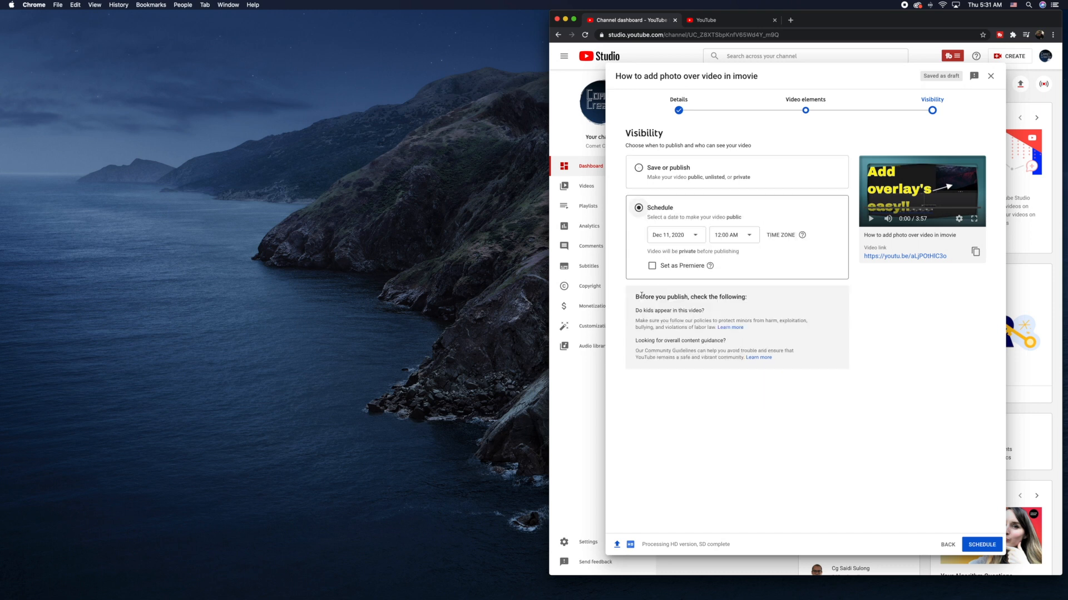
{"action": "left_click", "coordinate": [683, 235]}
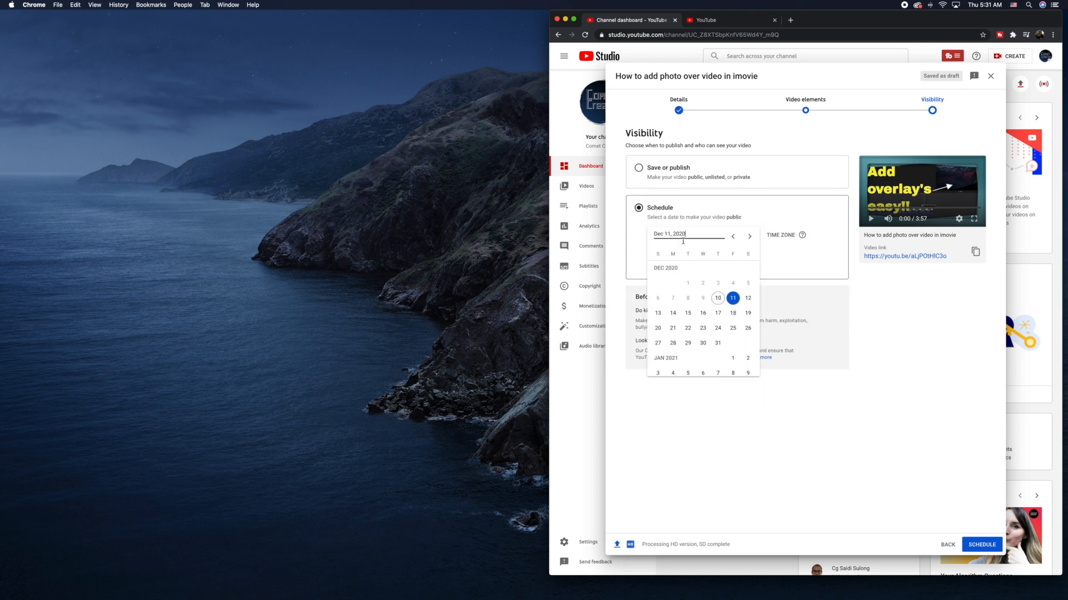
{"action": "left_click", "coordinate": [699, 313]}
{"action": "left_click", "coordinate": [732, 236]}
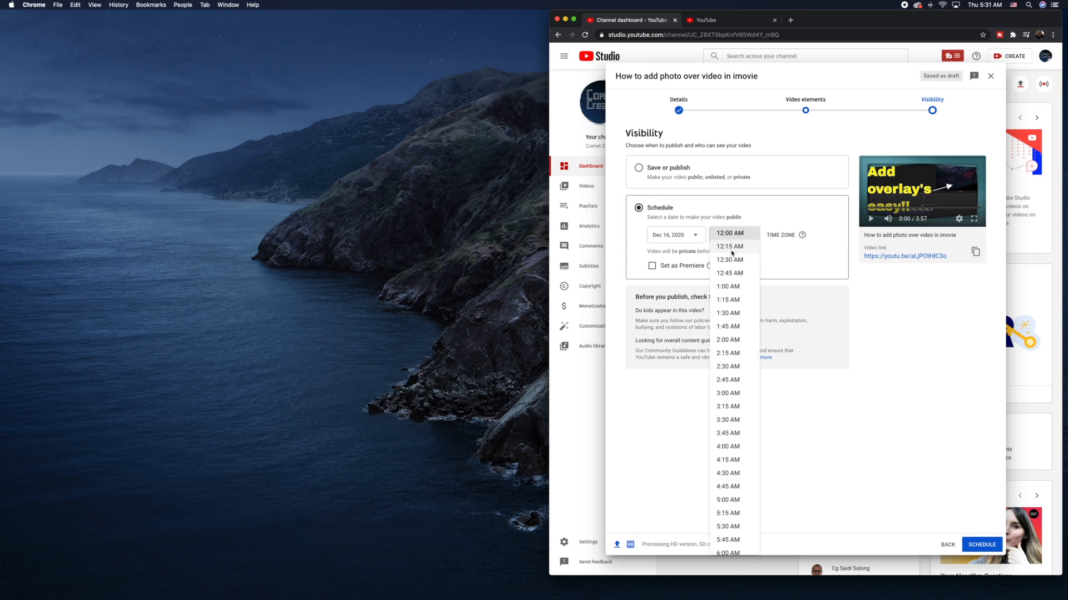
{"action": "scroll", "coordinate": [731, 406], "scroll_direction": "down", "scroll_amount": 10}
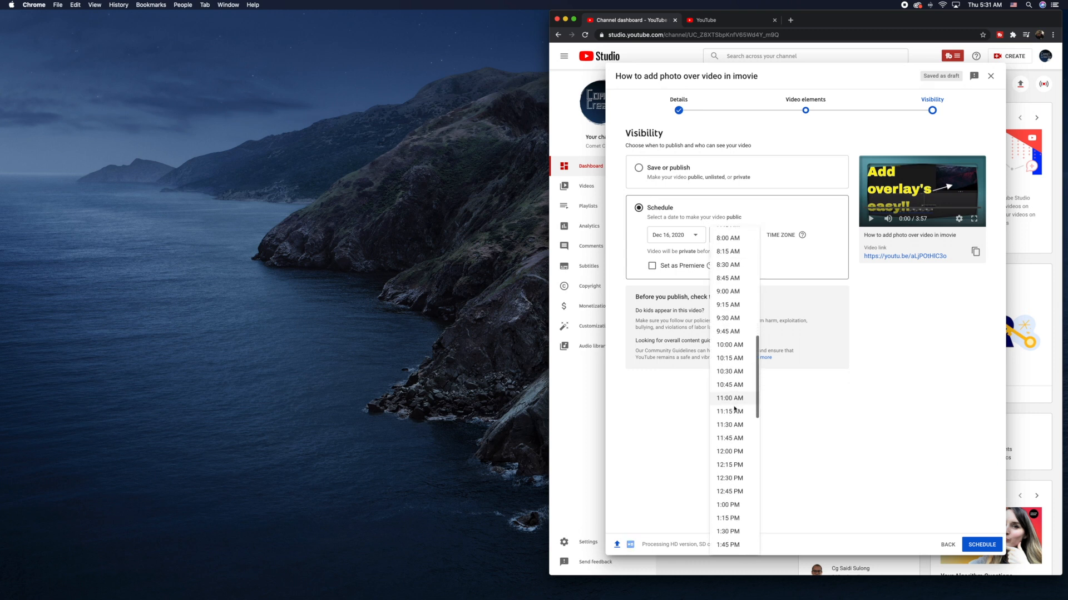
{"action": "left_click", "coordinate": [716, 273]}
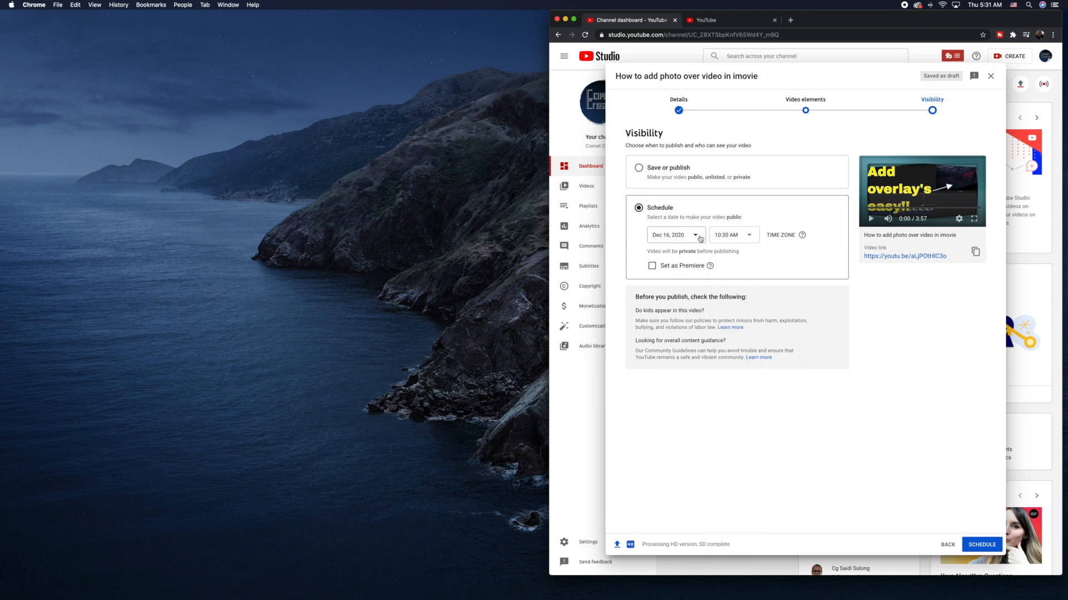
Try setting the scheduled video as a Premiere, view the option's explanation, and return to Save or publish.
{"action": "left_click", "coordinate": [652, 265]}
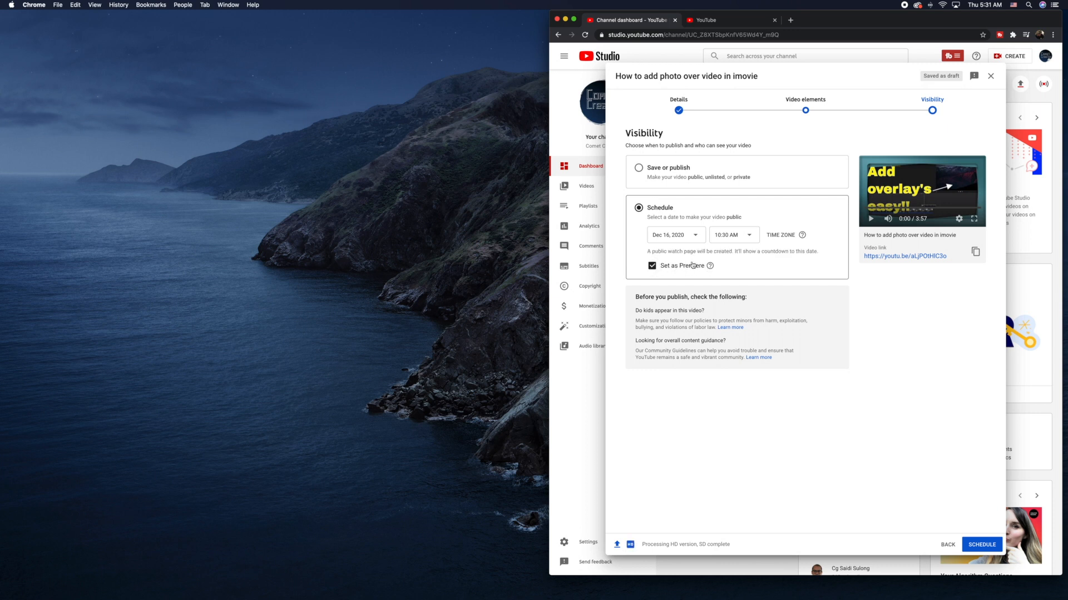
{"action": "mouse_move", "coordinate": [708, 270]}
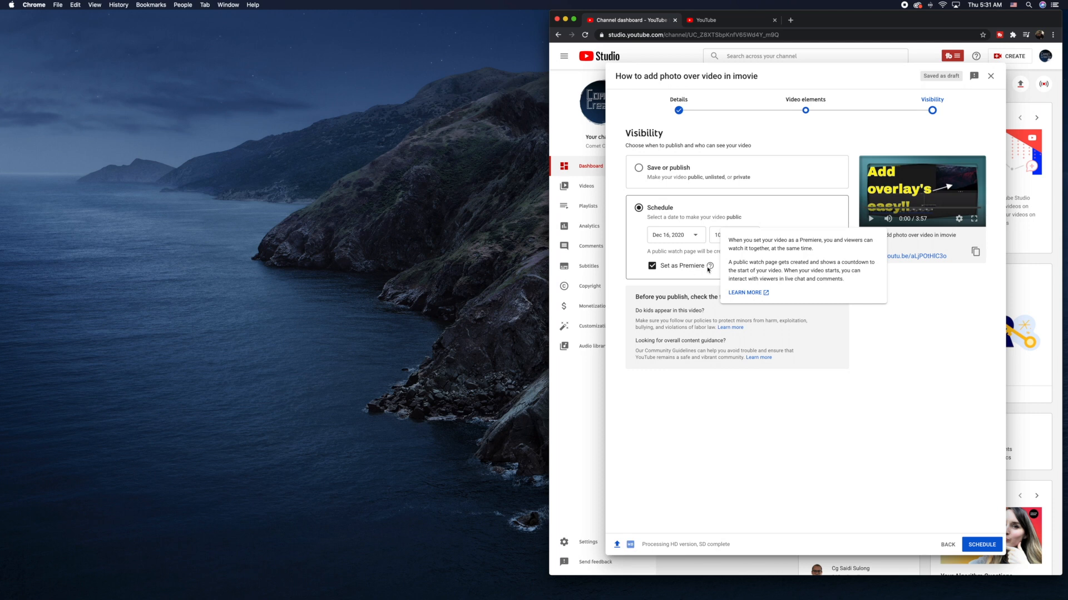
{"action": "left_click", "coordinate": [639, 169]}
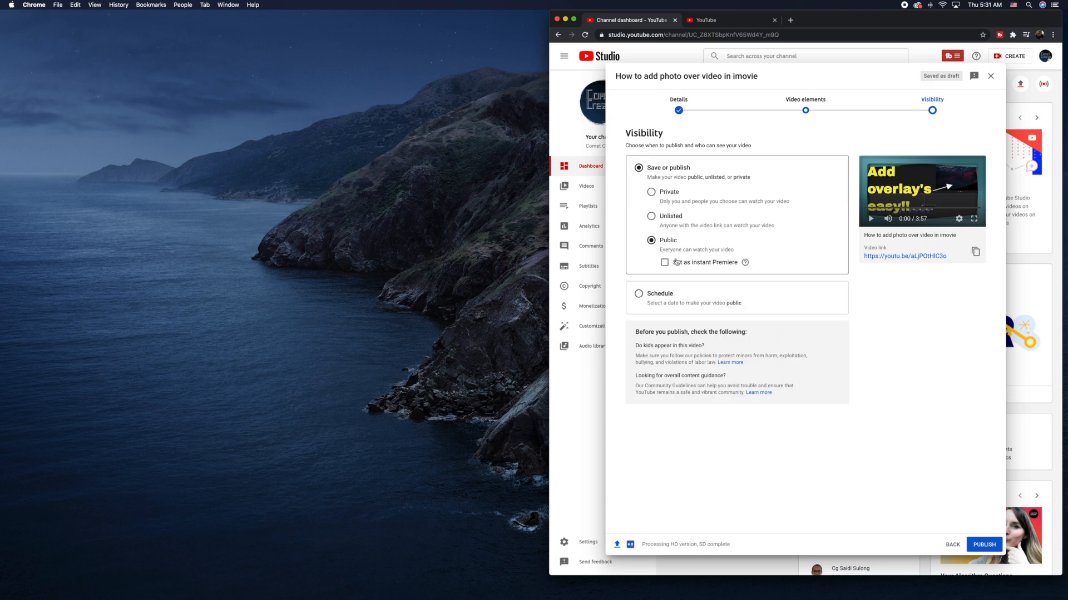